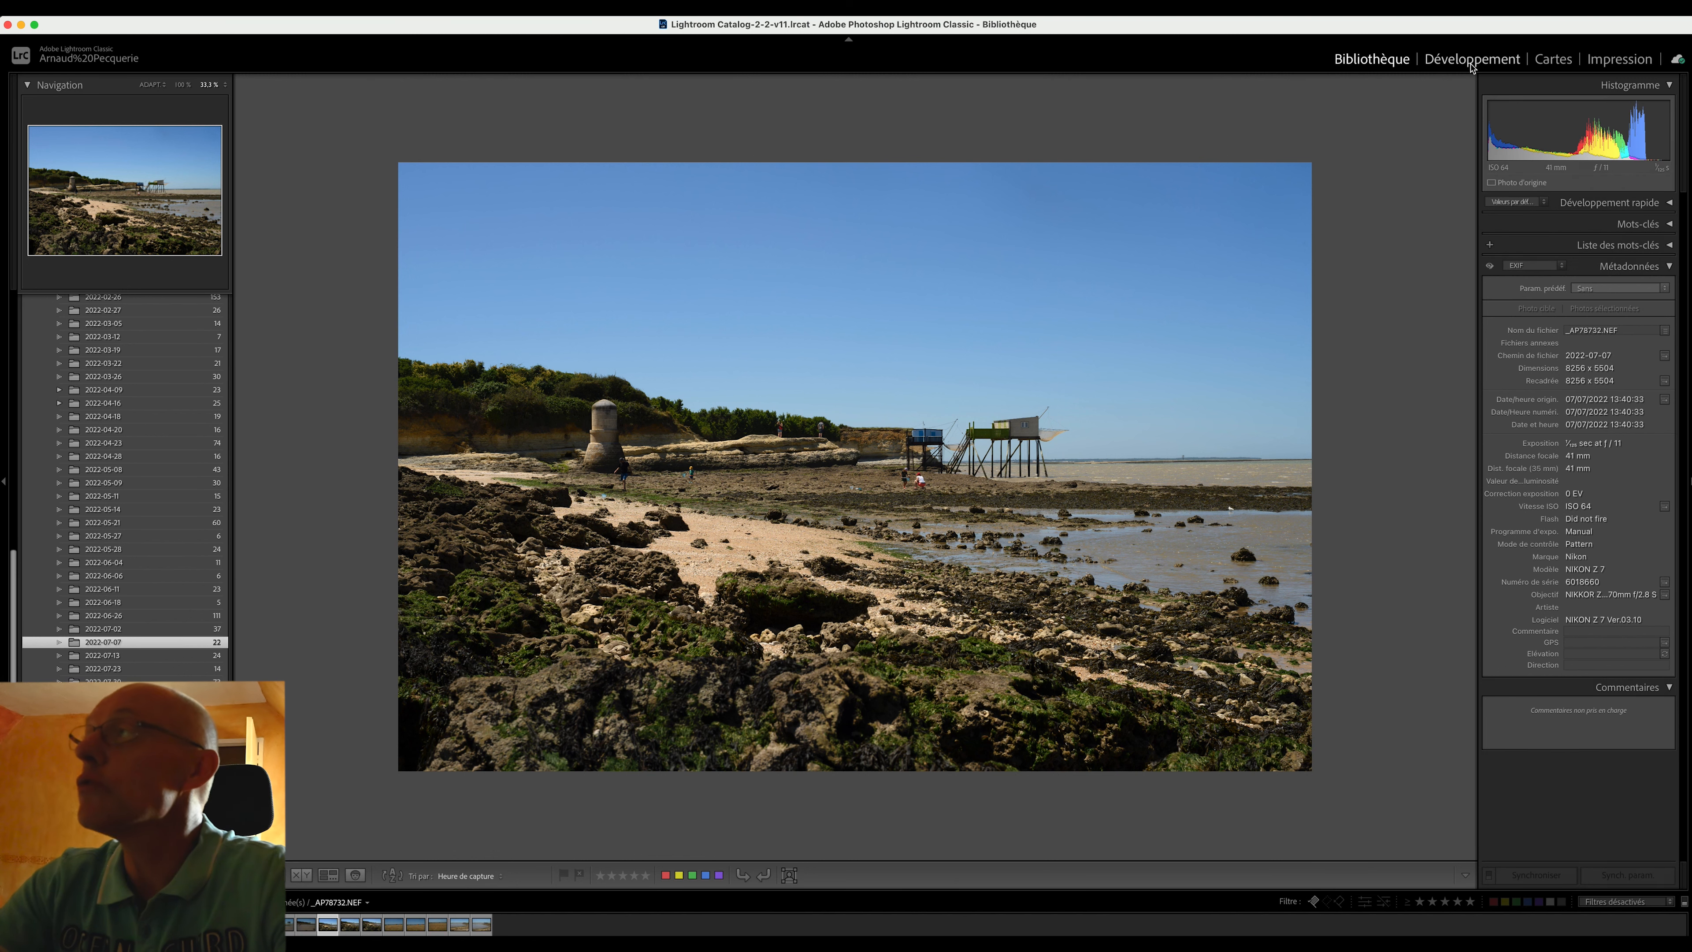
Open the beach photo for editing in the Develop module with the presets panel shown
{"action": "left_click", "coordinate": [1471, 60]}
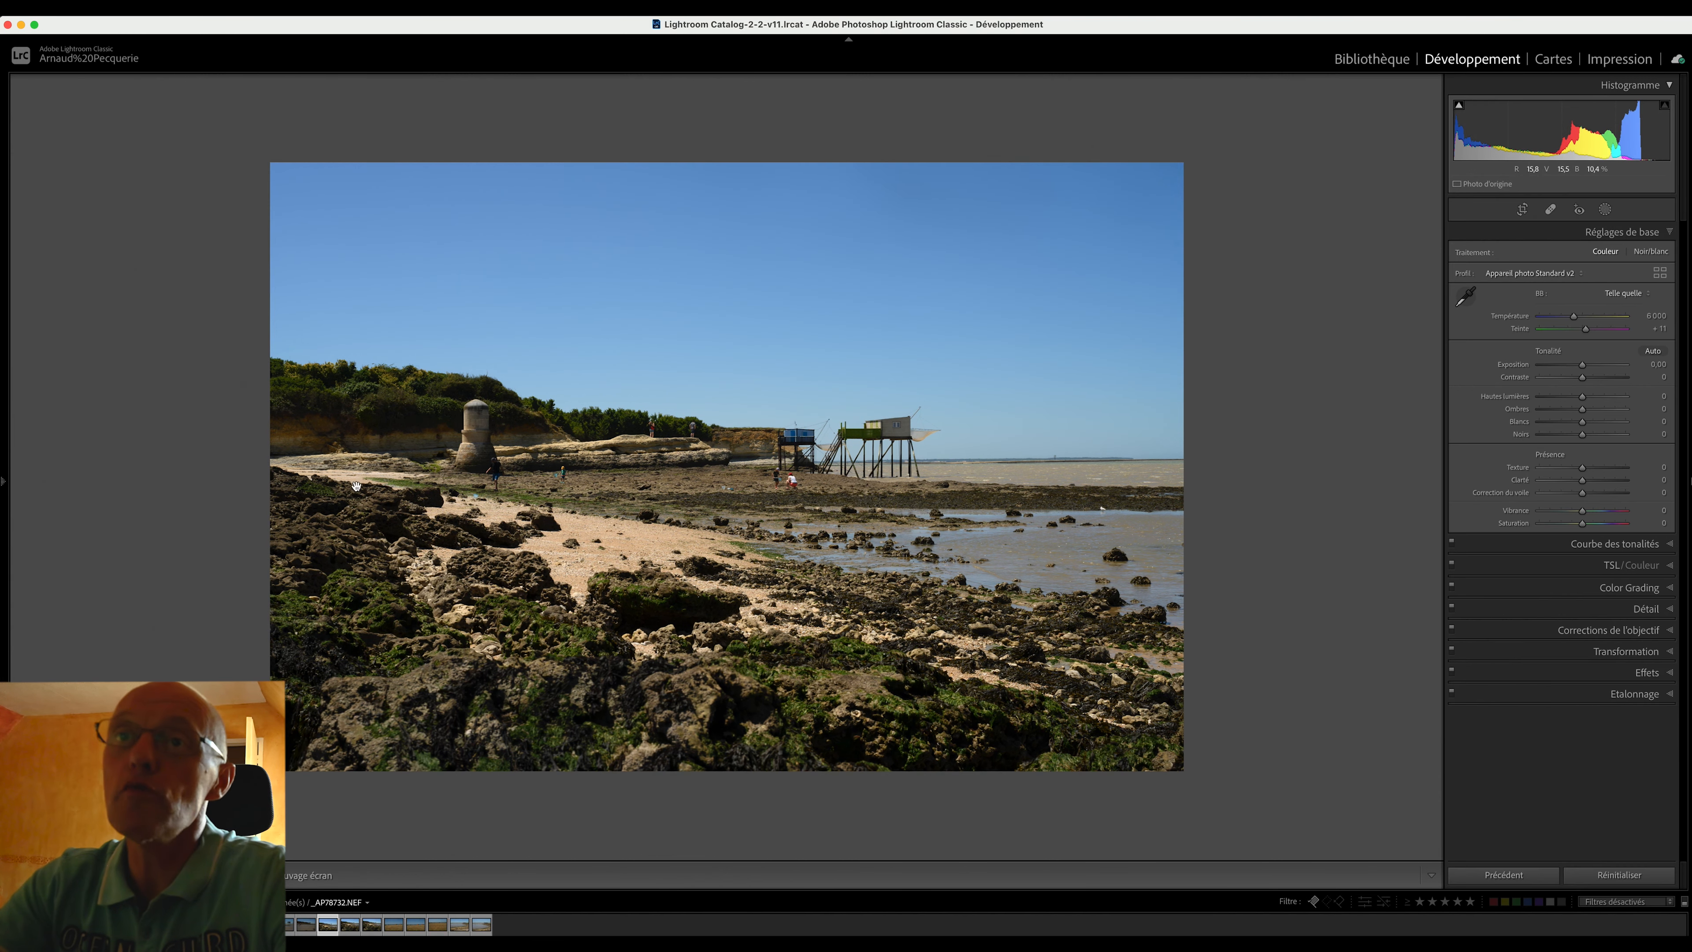
{"action": "left_click", "coordinate": [5, 485]}
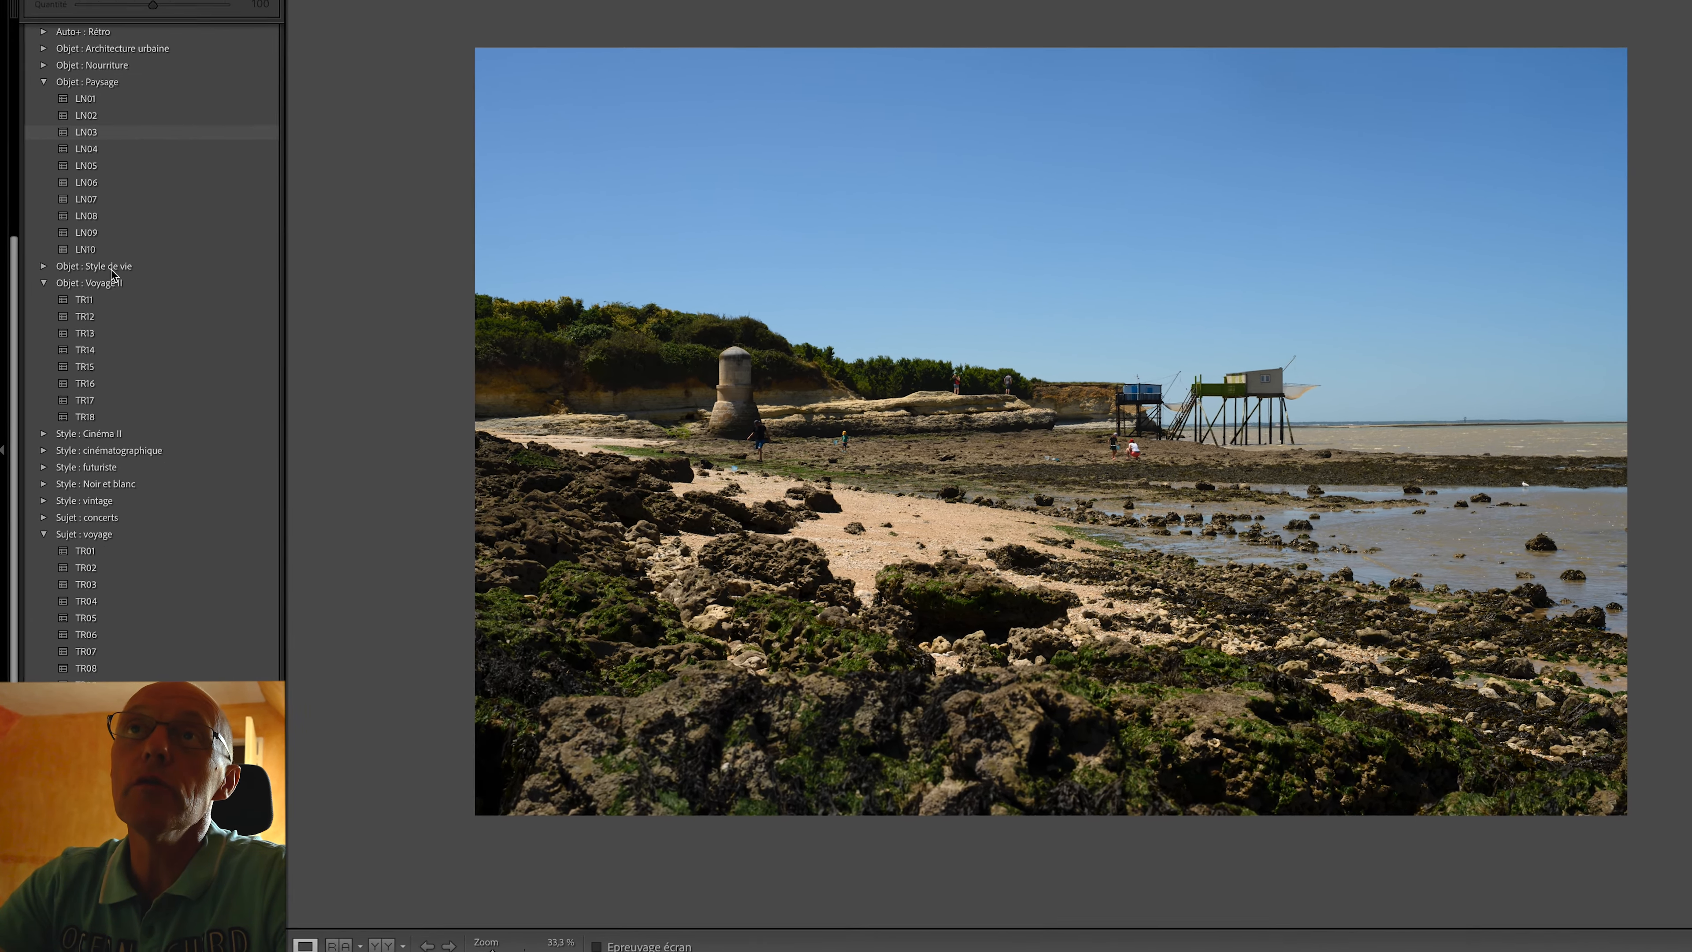
Try the Eclatant preset from the Couleur group on the photo, and reset the photo's develop settings
{"action": "scroll", "coordinate": [173, 460], "scroll_direction": "up", "scroll_amount": 5}
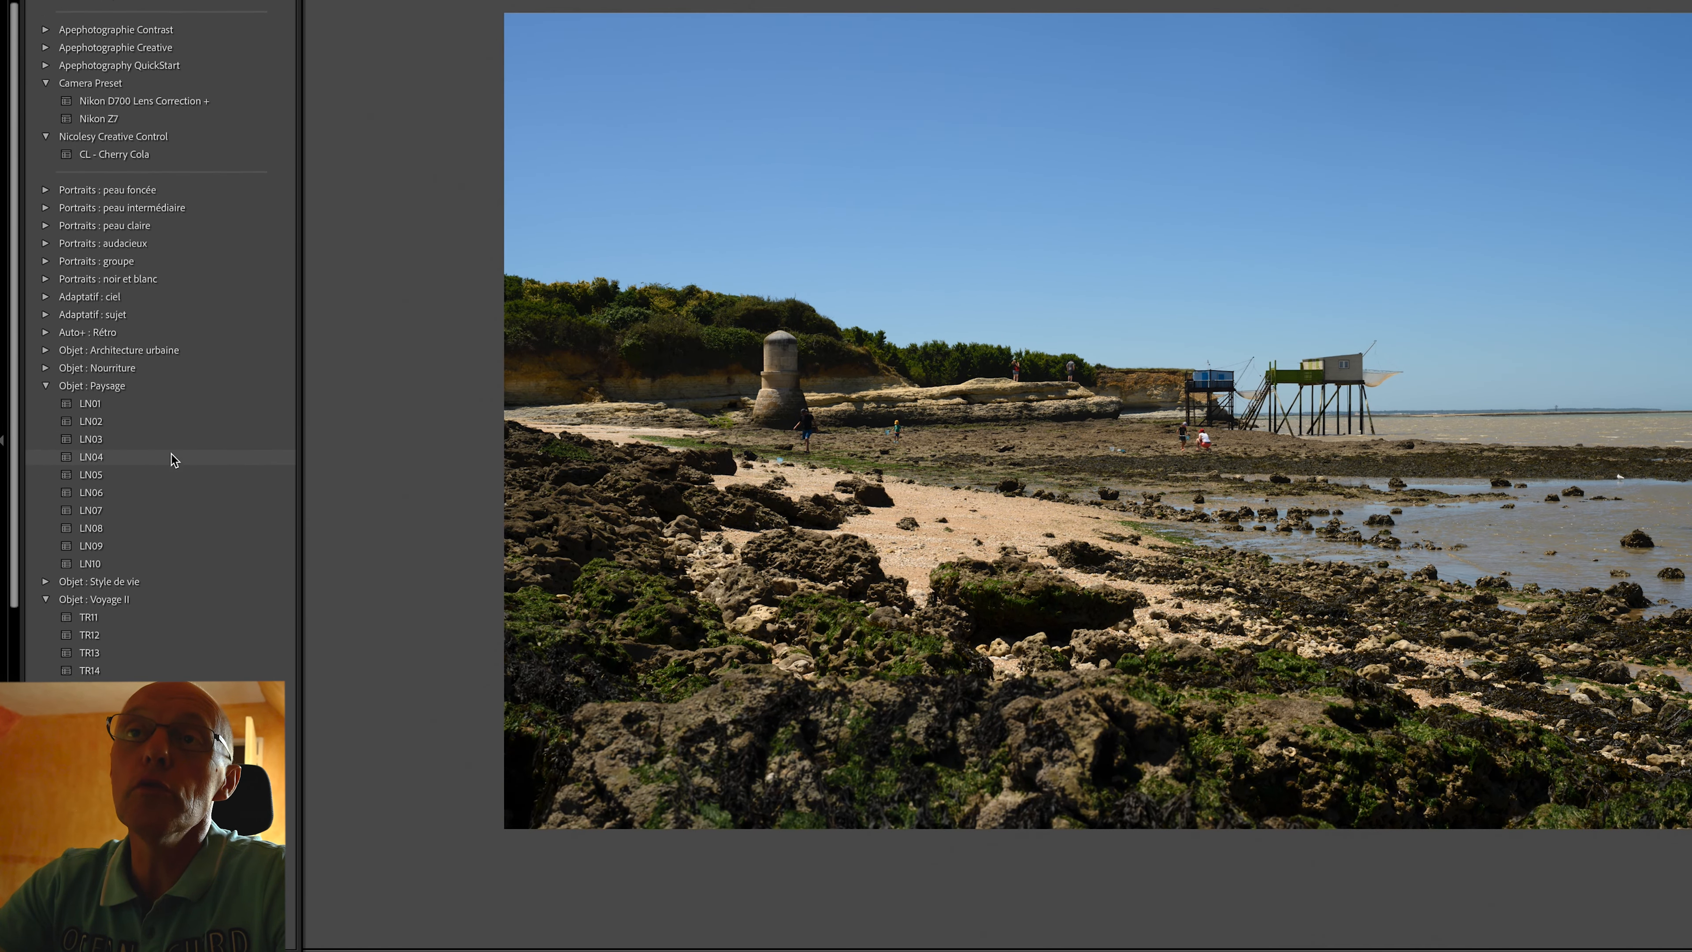
{"action": "scroll", "coordinate": [173, 460], "scroll_direction": "down", "scroll_amount": 14}
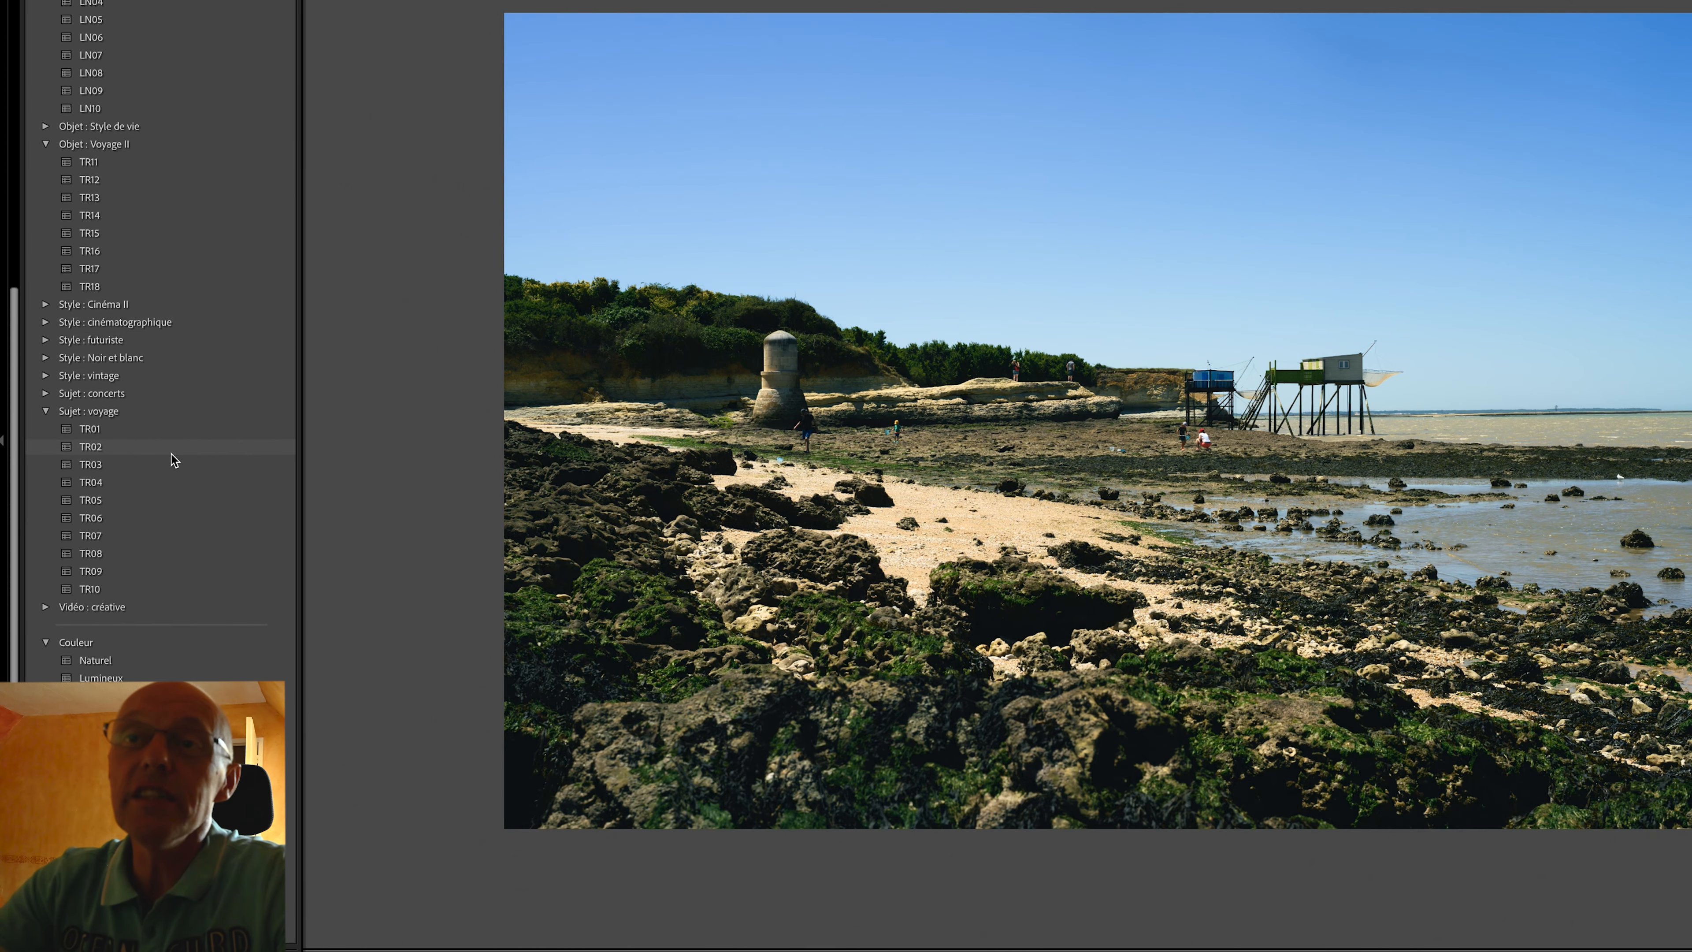
{"action": "scroll", "coordinate": [173, 460], "scroll_direction": "up", "scroll_amount": 1}
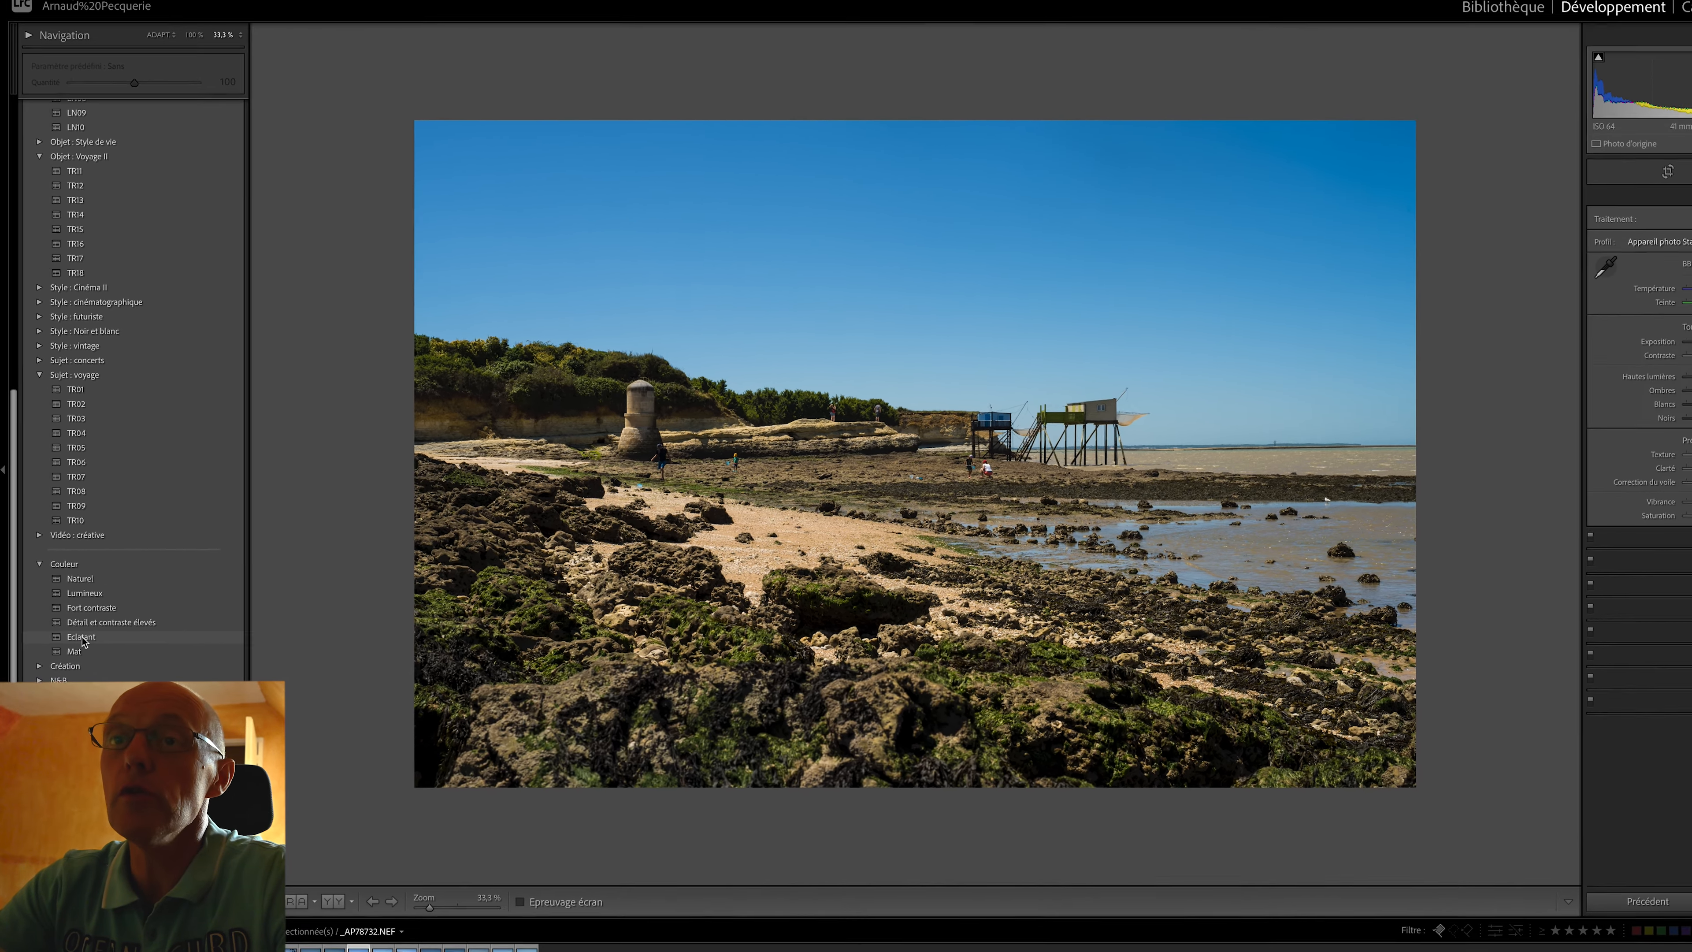
{"action": "left_click", "coordinate": [82, 639]}
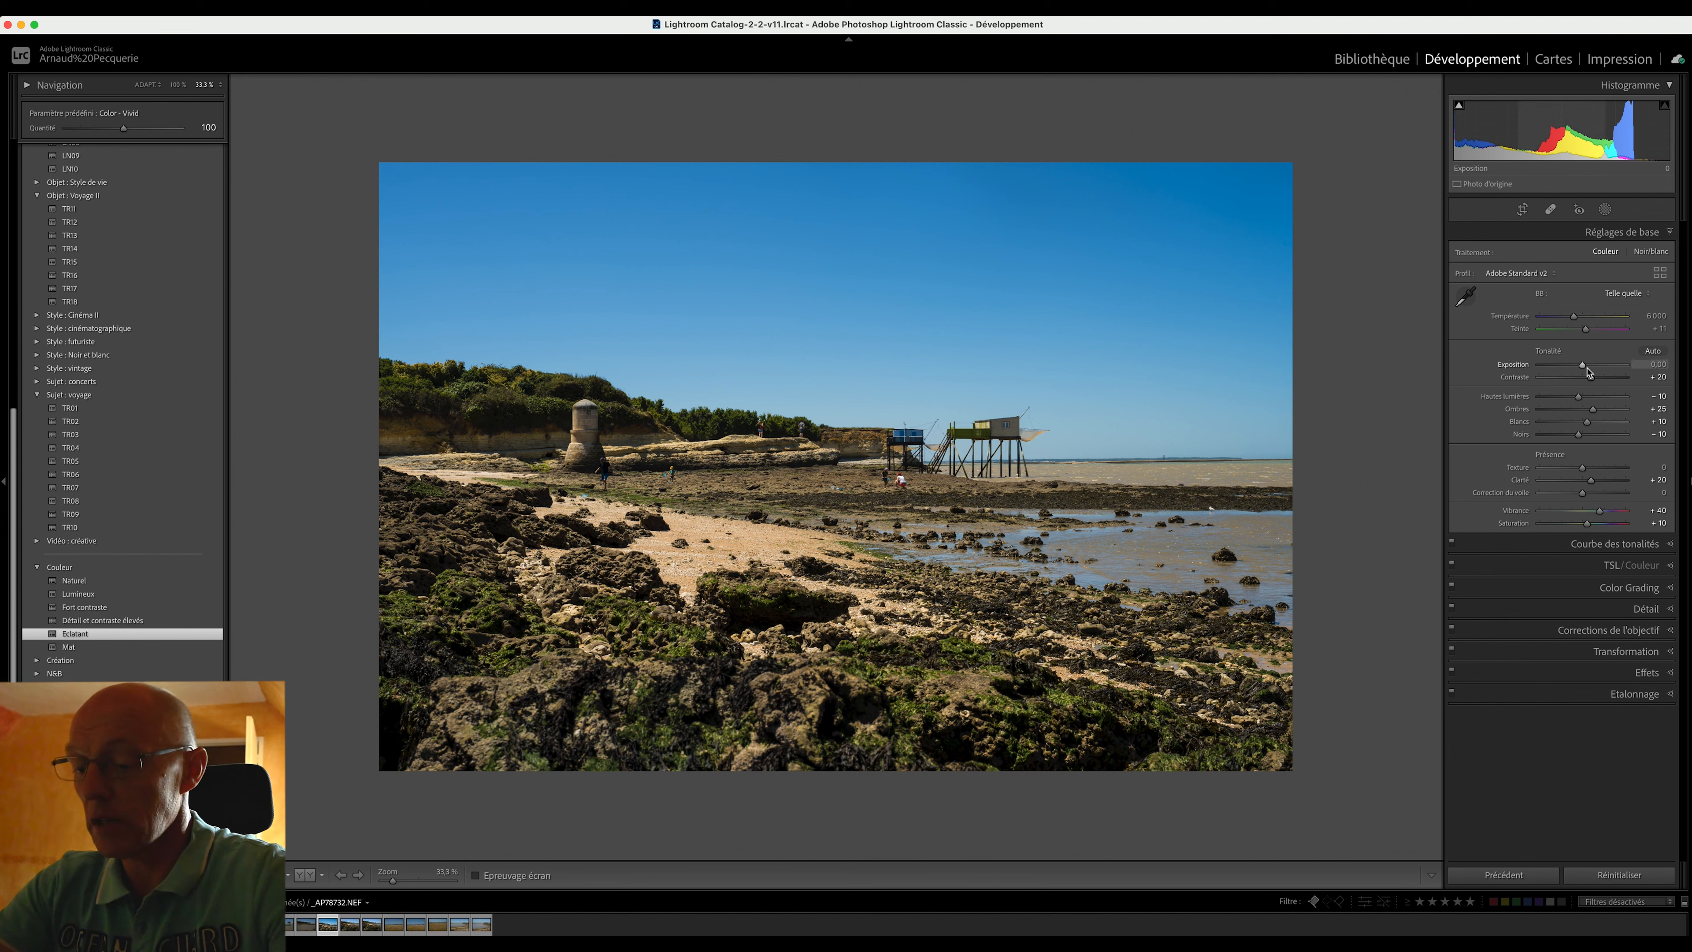
{"action": "key", "text": "super+z"}
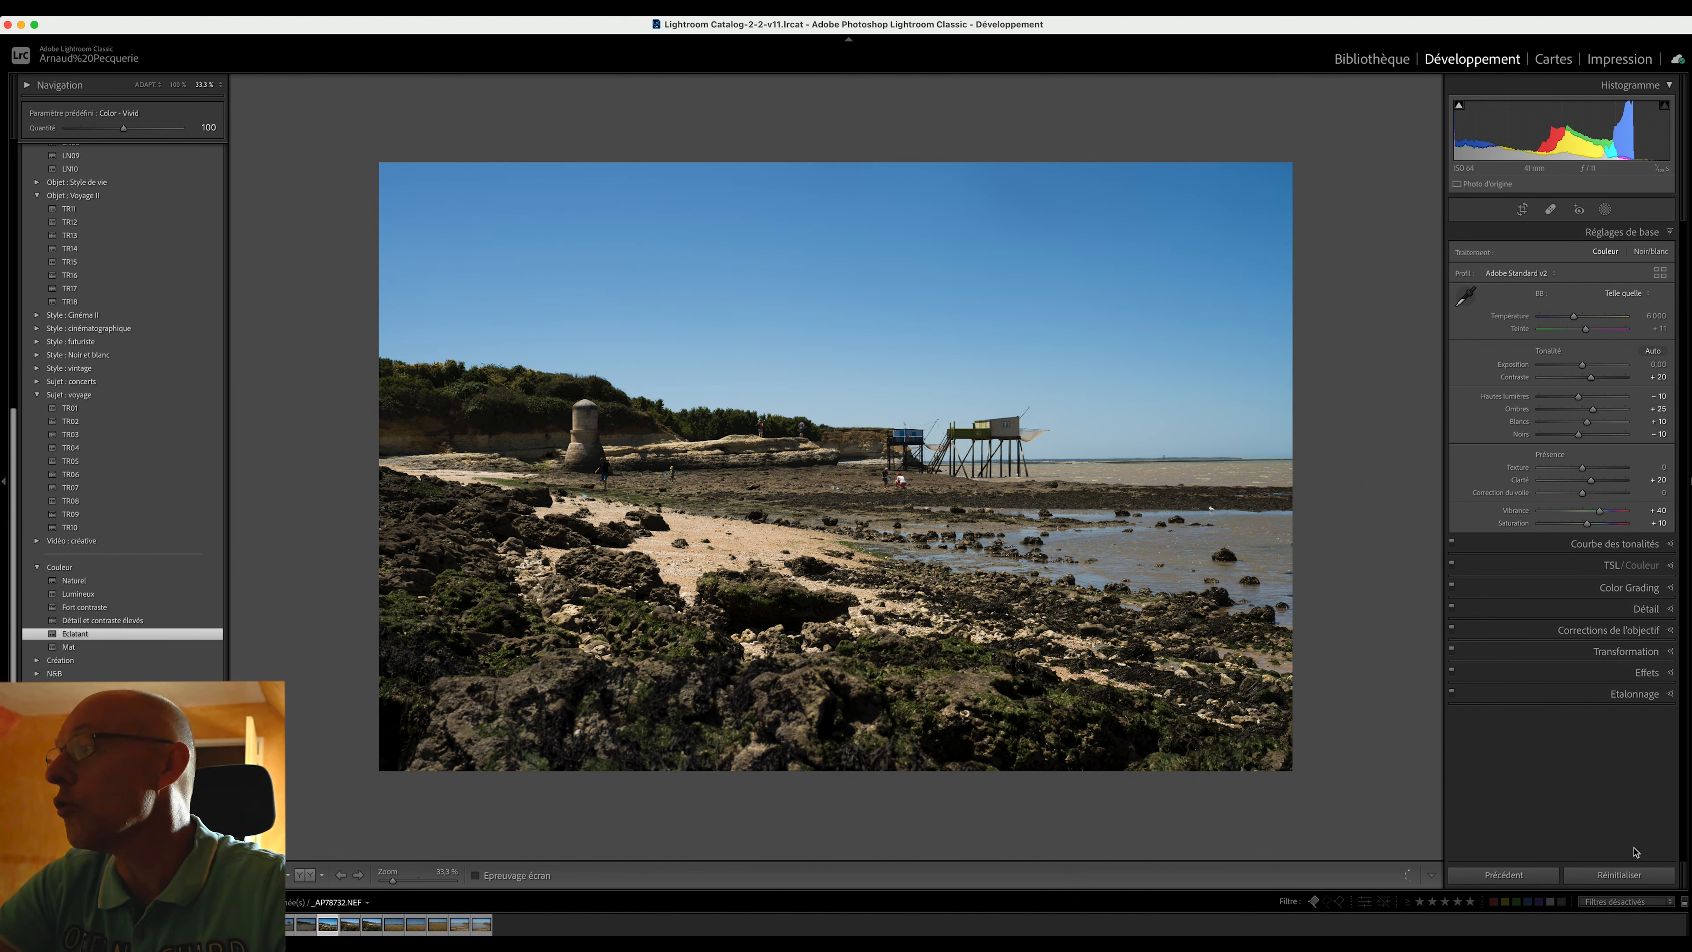
{"action": "left_click", "coordinate": [1615, 879]}
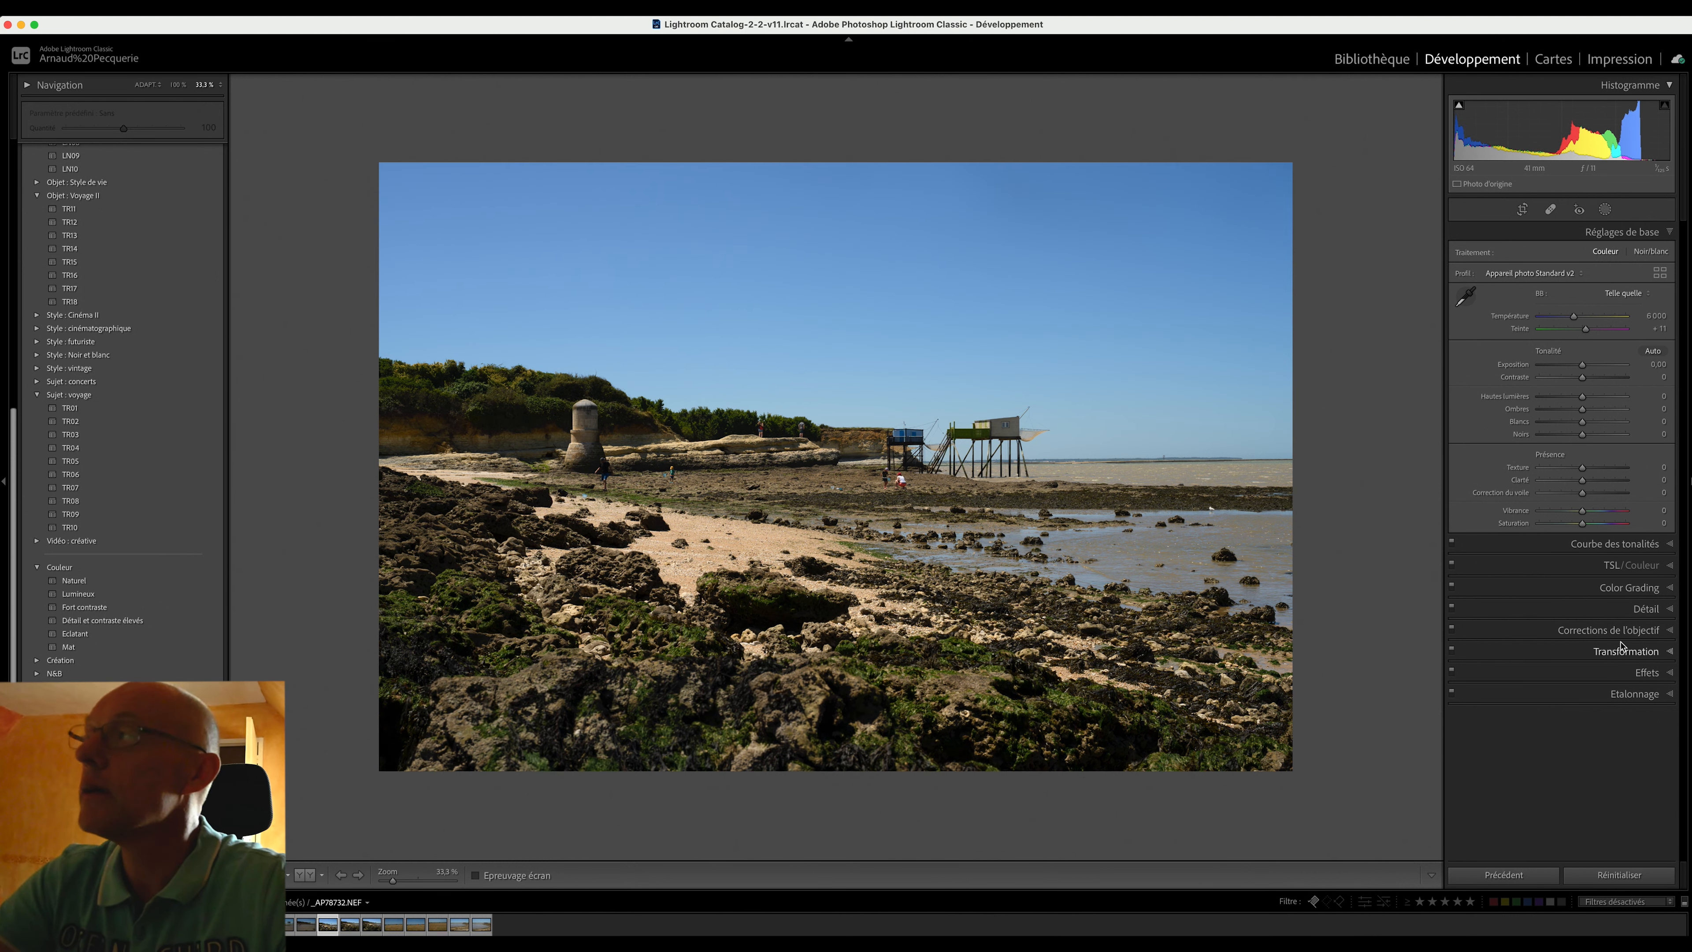
Examine the lens profile correction settings and the Solo Mode option for the develop panels
{"action": "left_click", "coordinate": [1671, 630]}
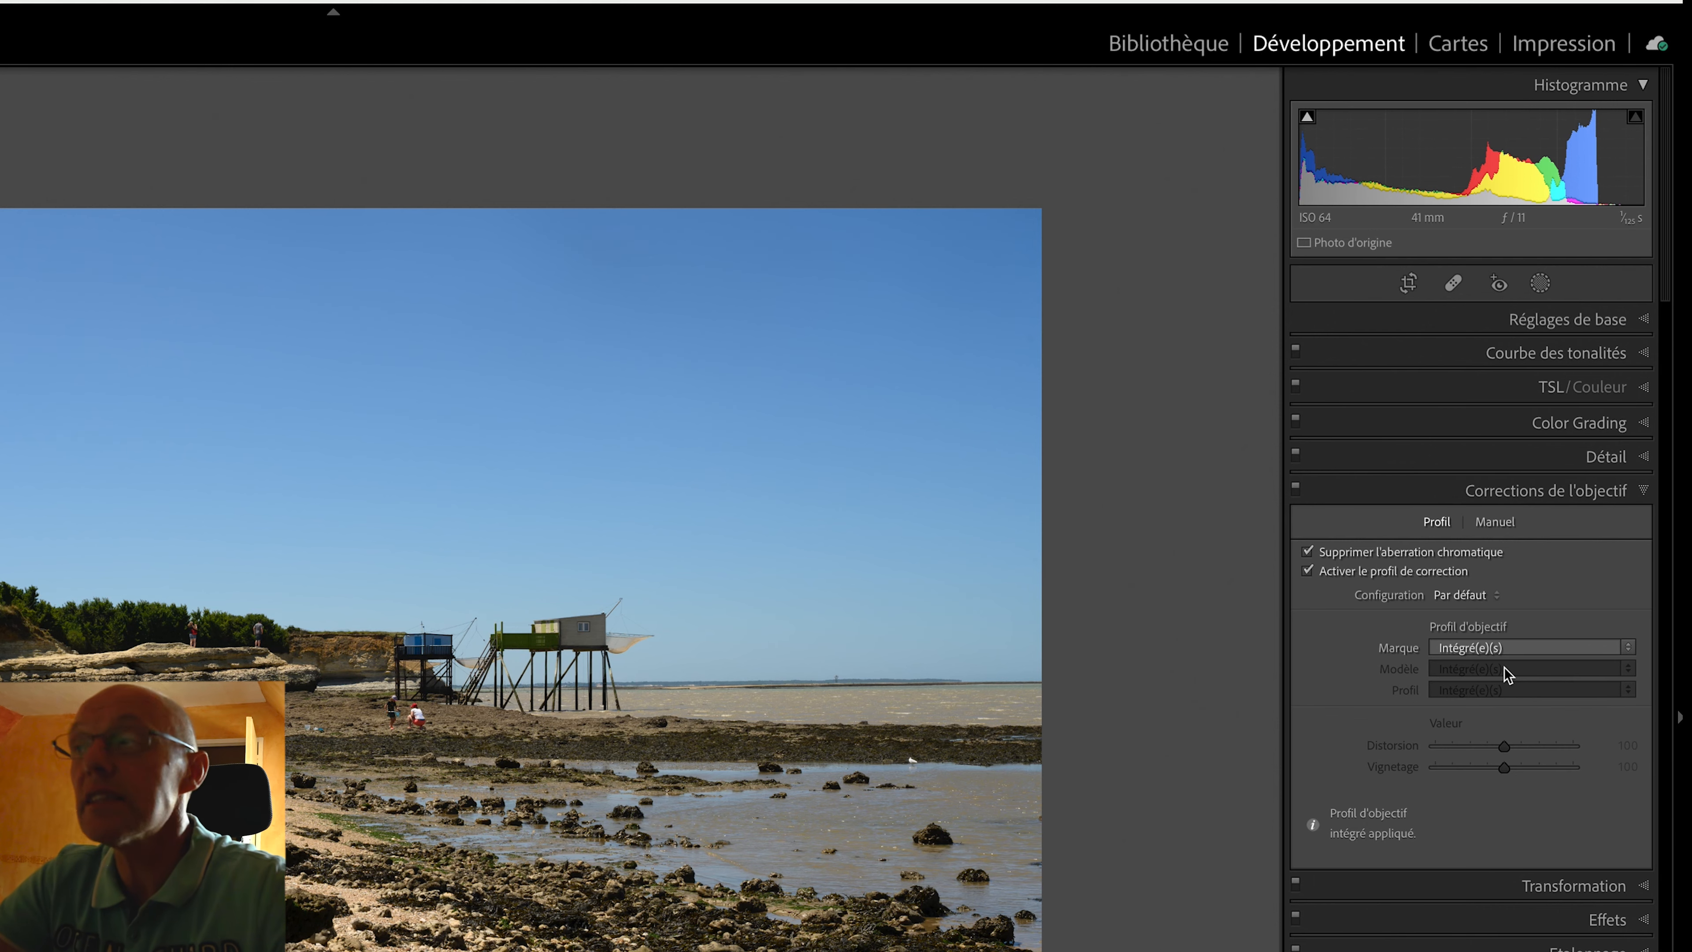
{"action": "left_click", "coordinate": [1644, 495]}
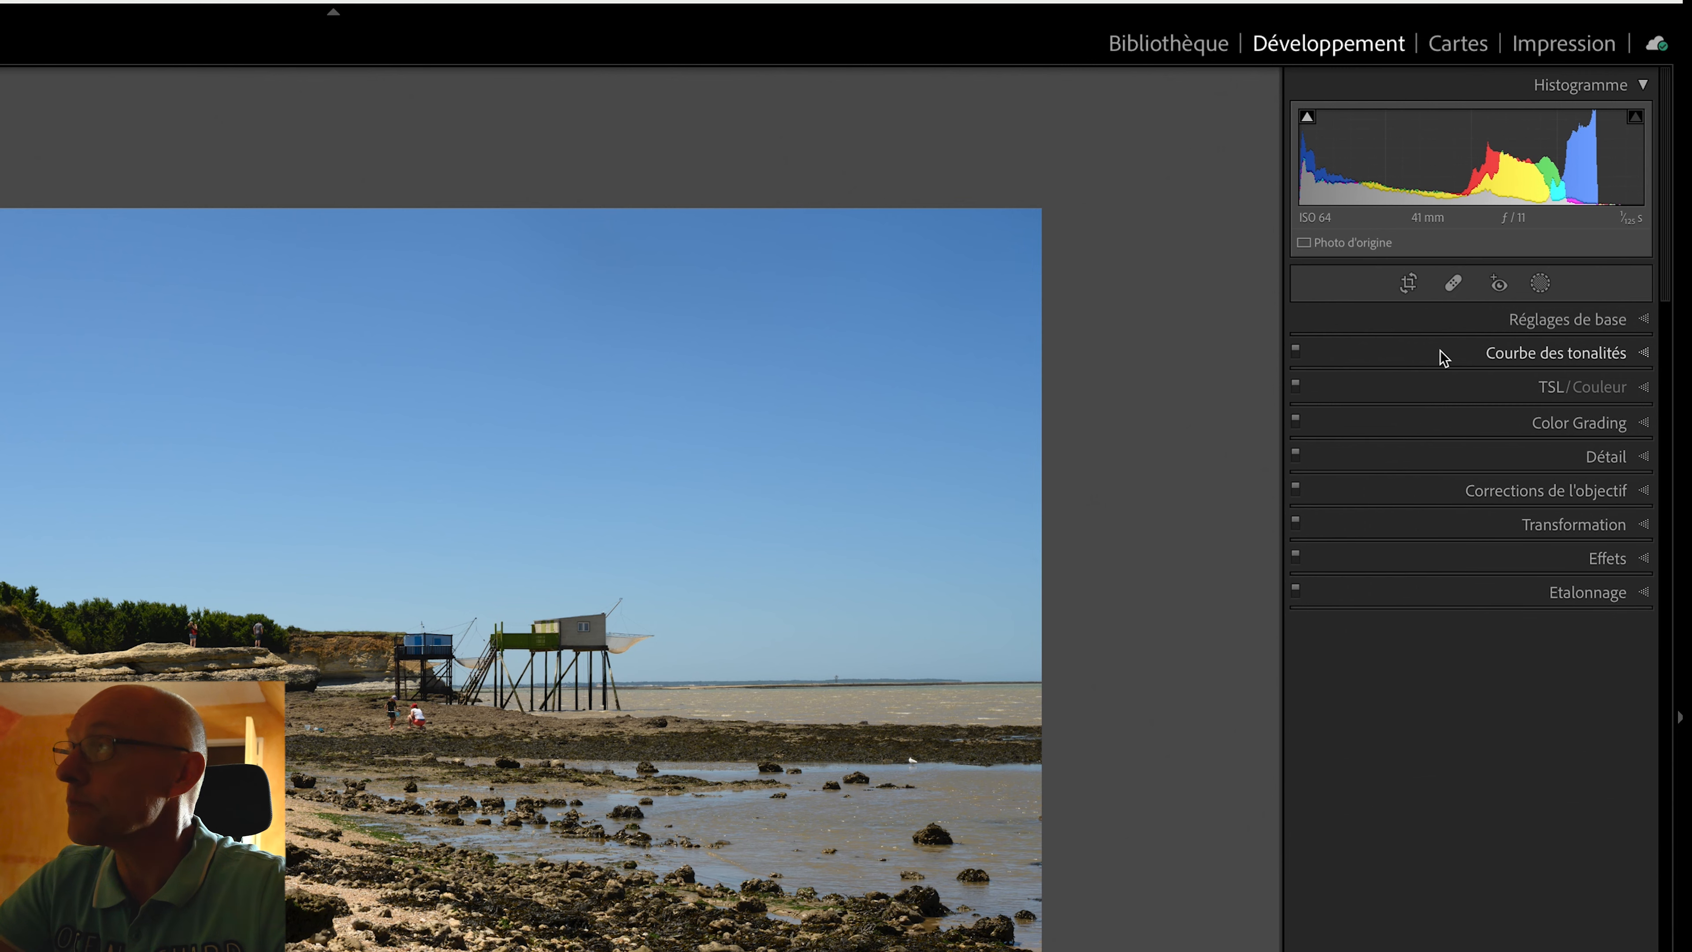
{"action": "left_click", "coordinate": [1418, 327]}
{"action": "right_click", "coordinate": [1367, 319]}
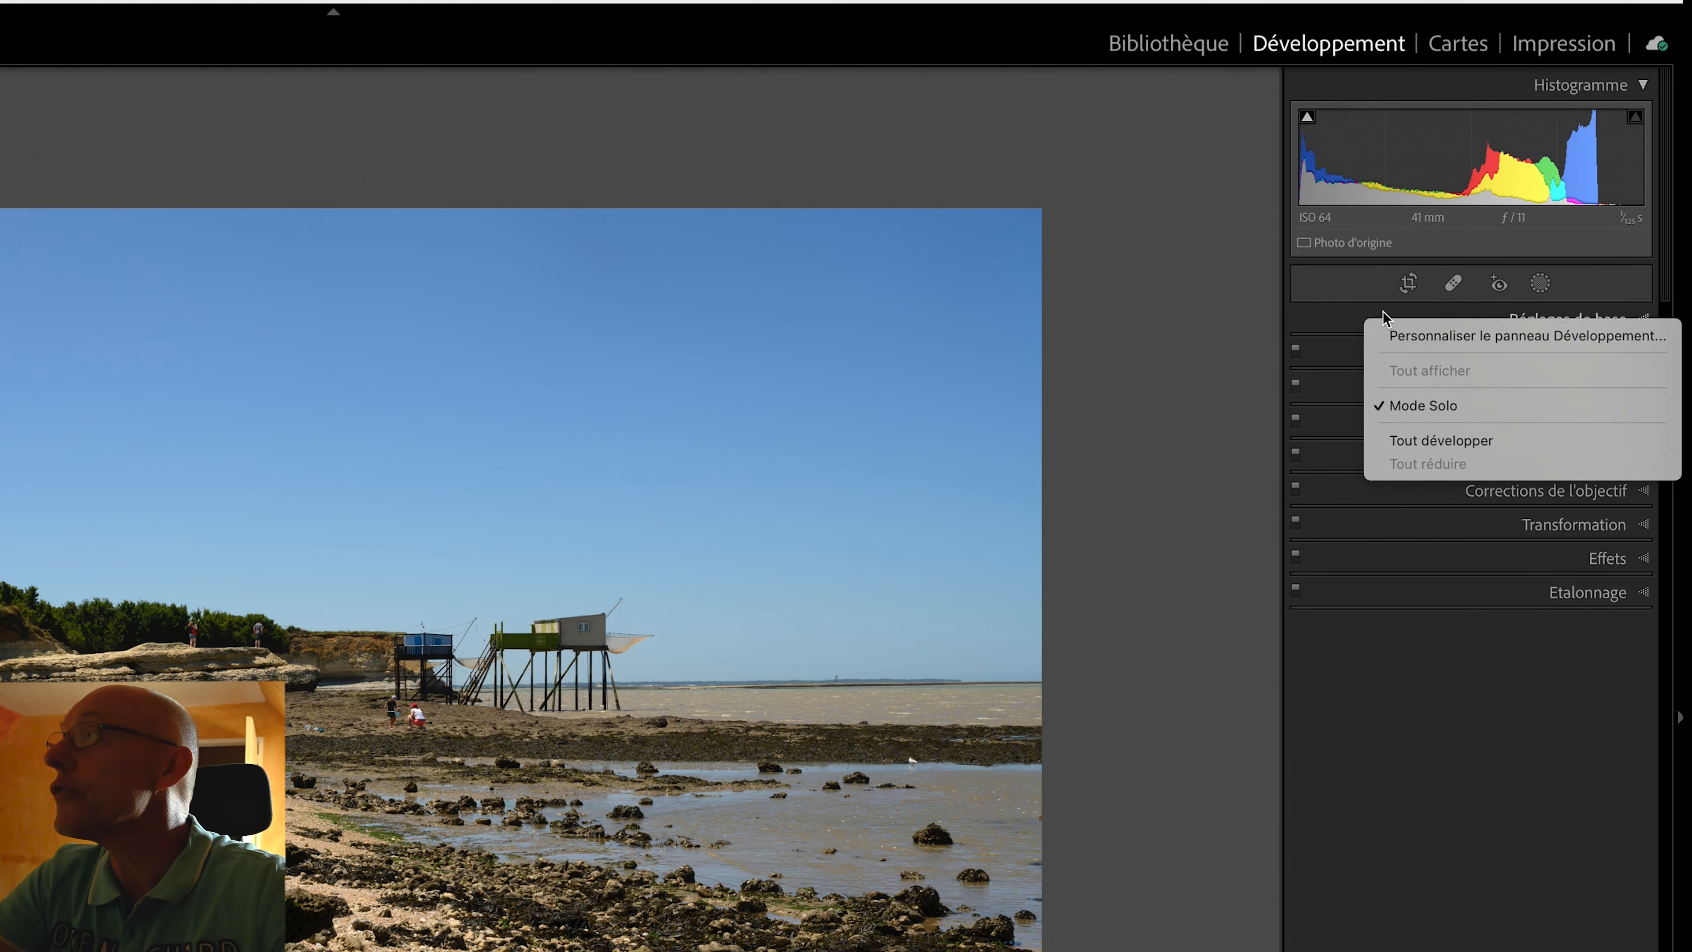
{"action": "left_click", "coordinate": [1332, 315]}
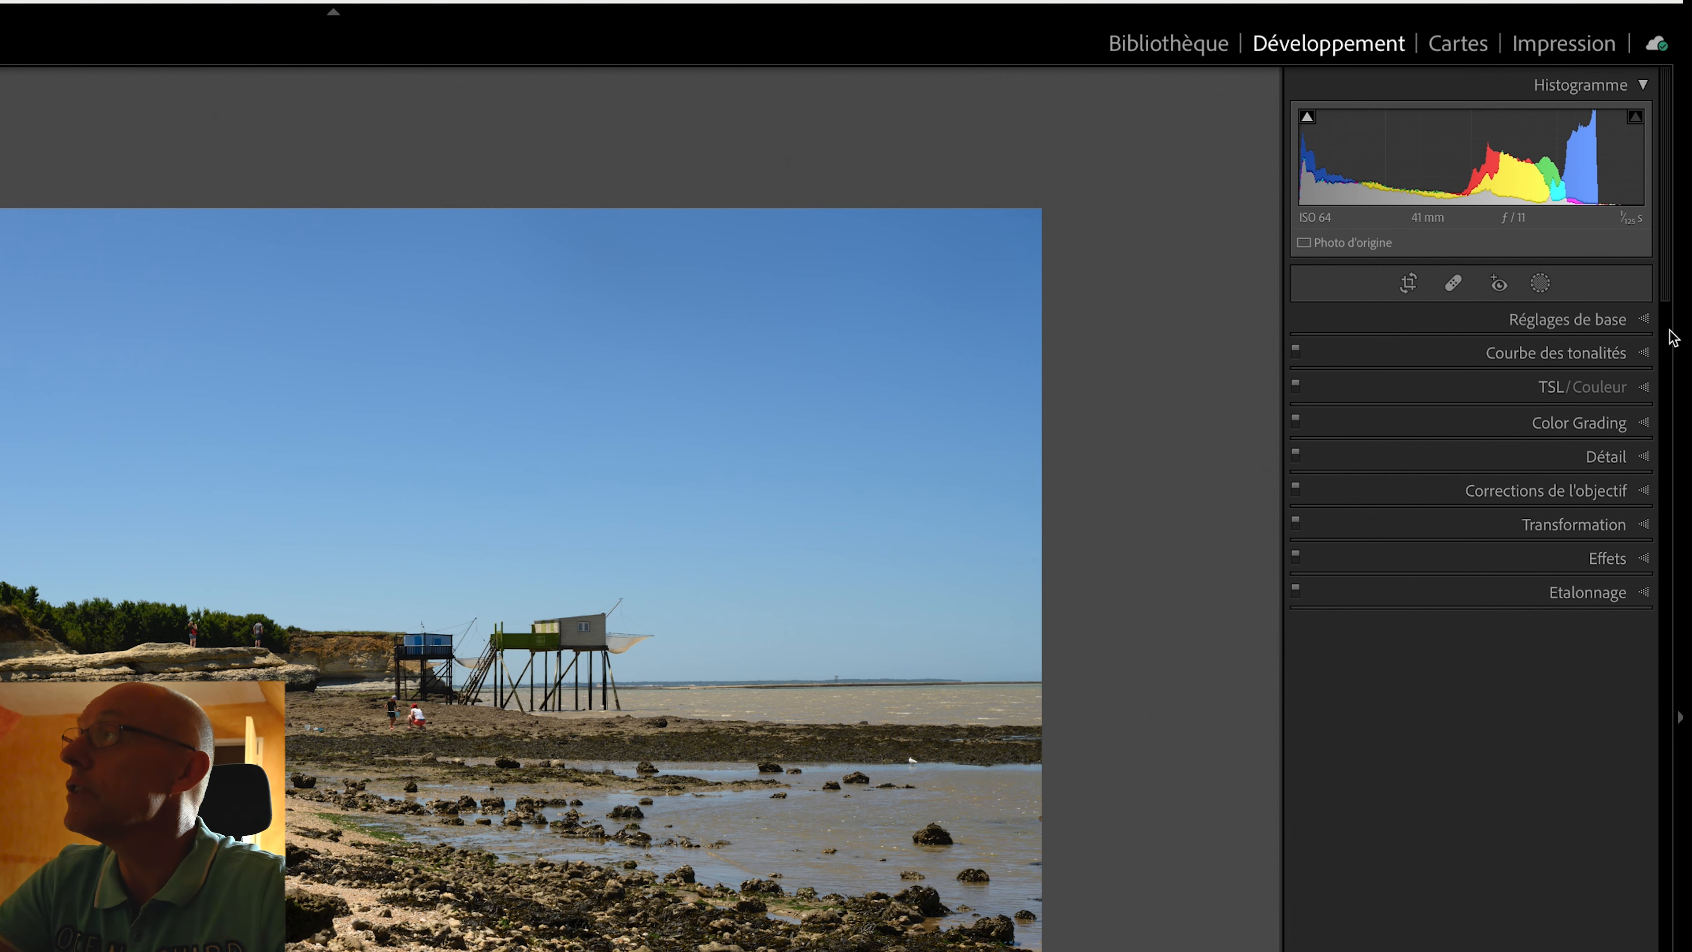
Look through the Basic, Tone Curve, HSL/Color and Color Grading settings one panel at a time
{"action": "left_click", "coordinate": [1645, 321]}
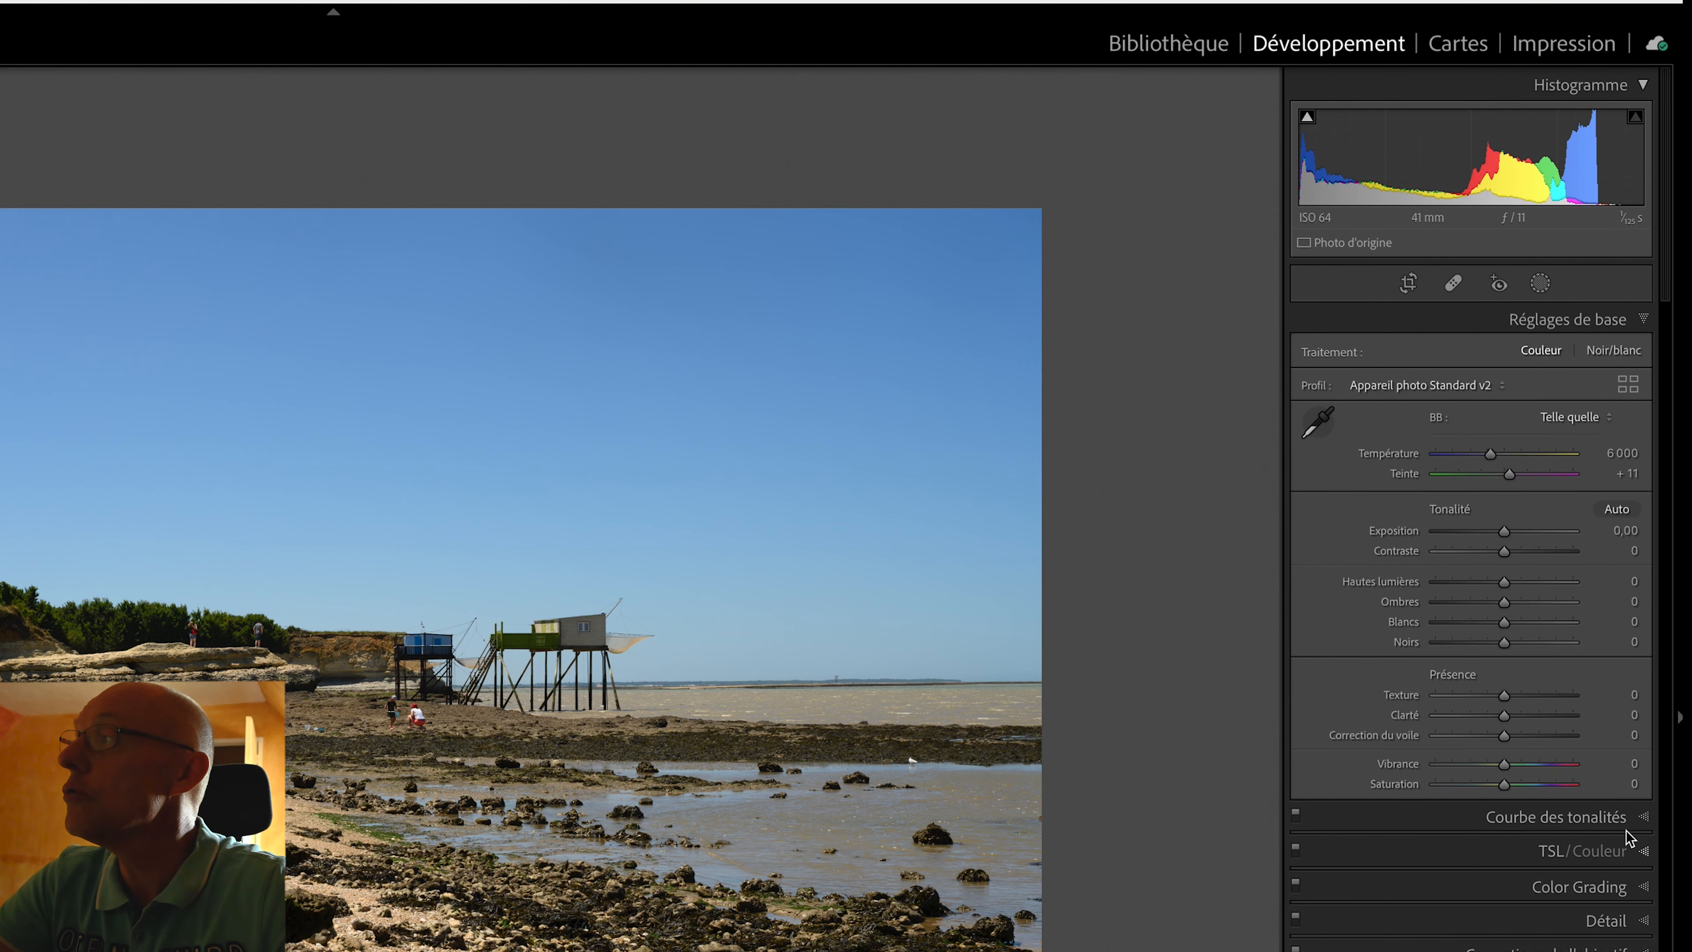
{"action": "left_click", "coordinate": [1642, 816]}
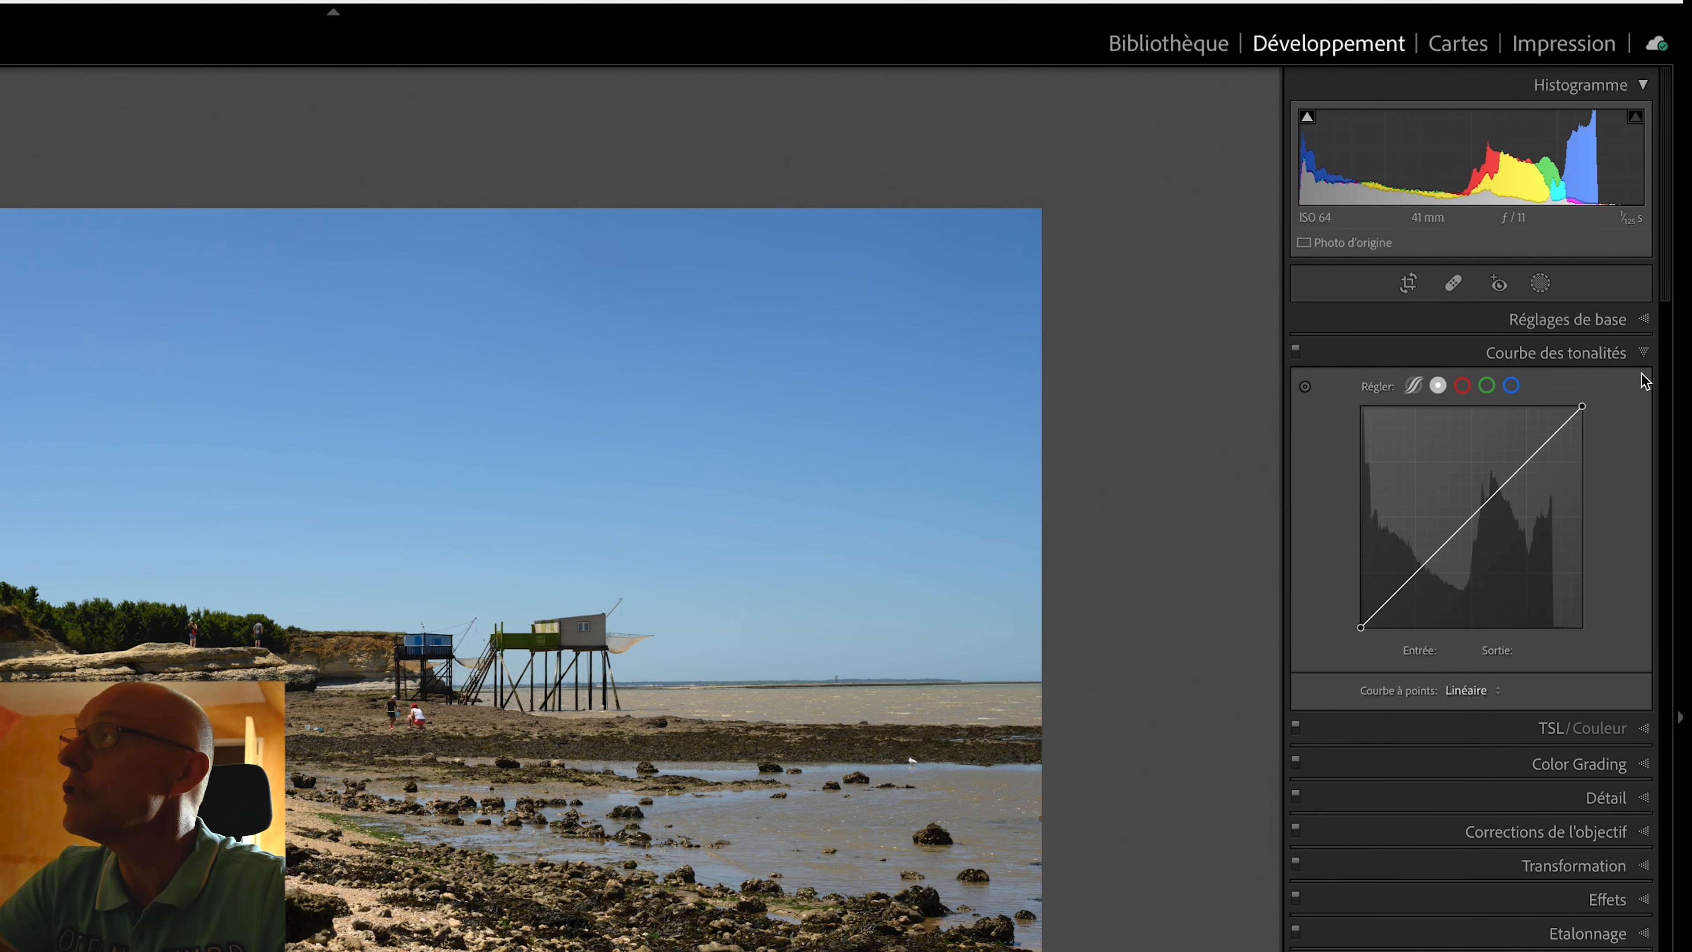
{"action": "left_click", "coordinate": [1644, 354]}
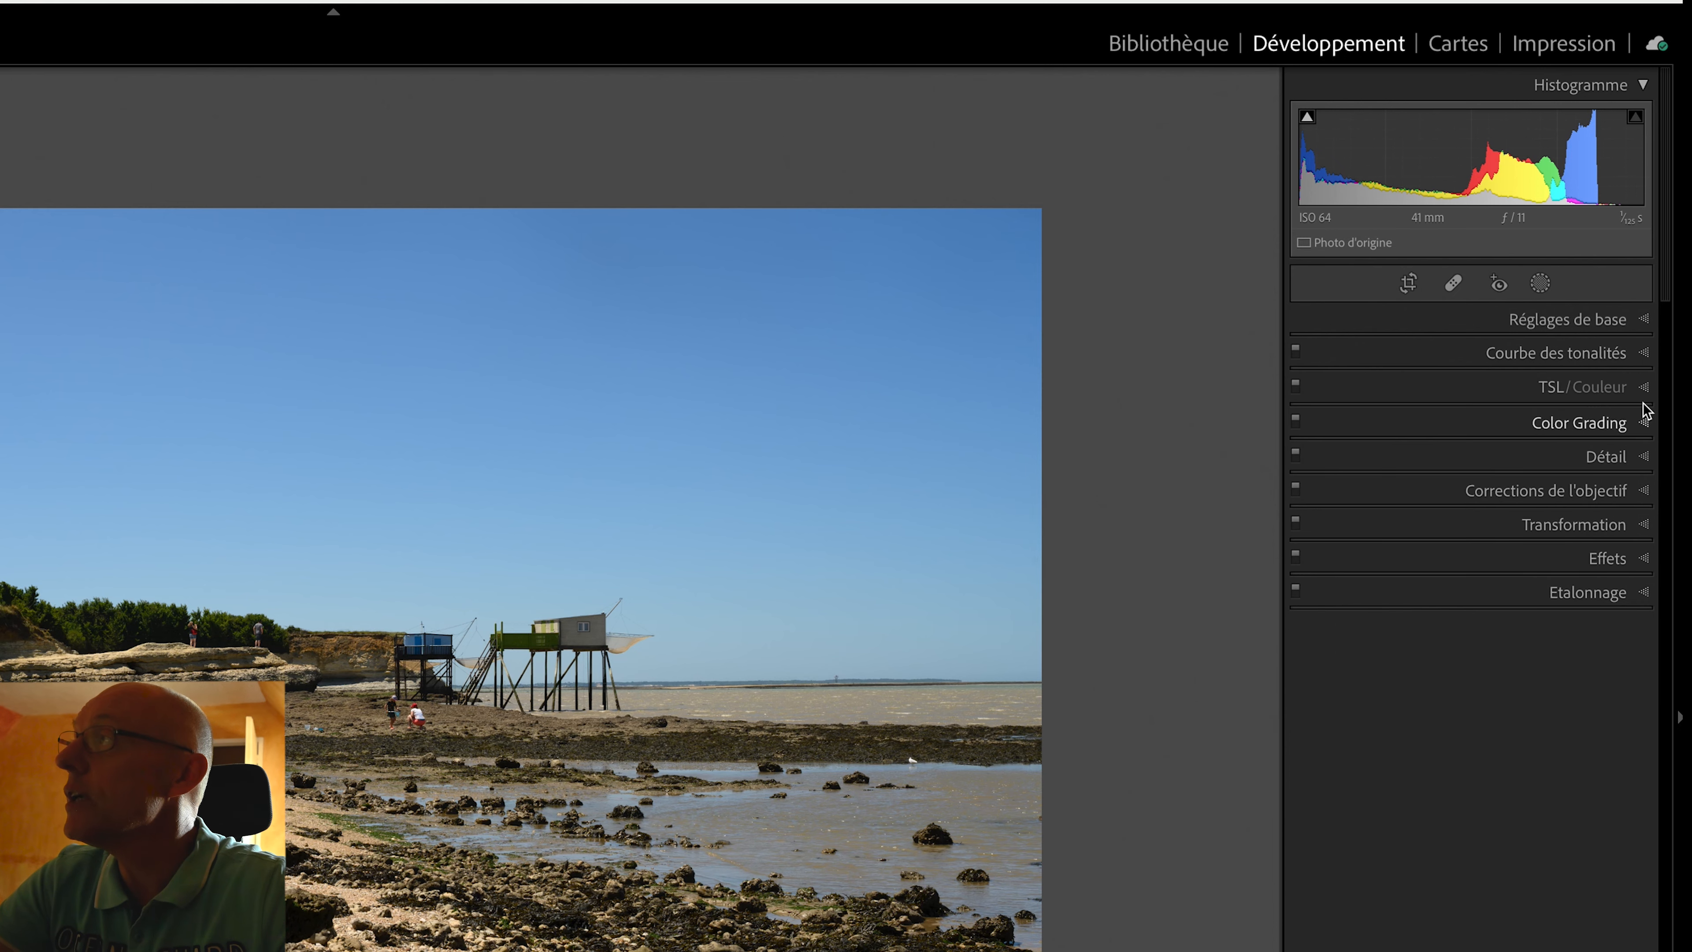
{"action": "left_click", "coordinate": [1644, 388]}
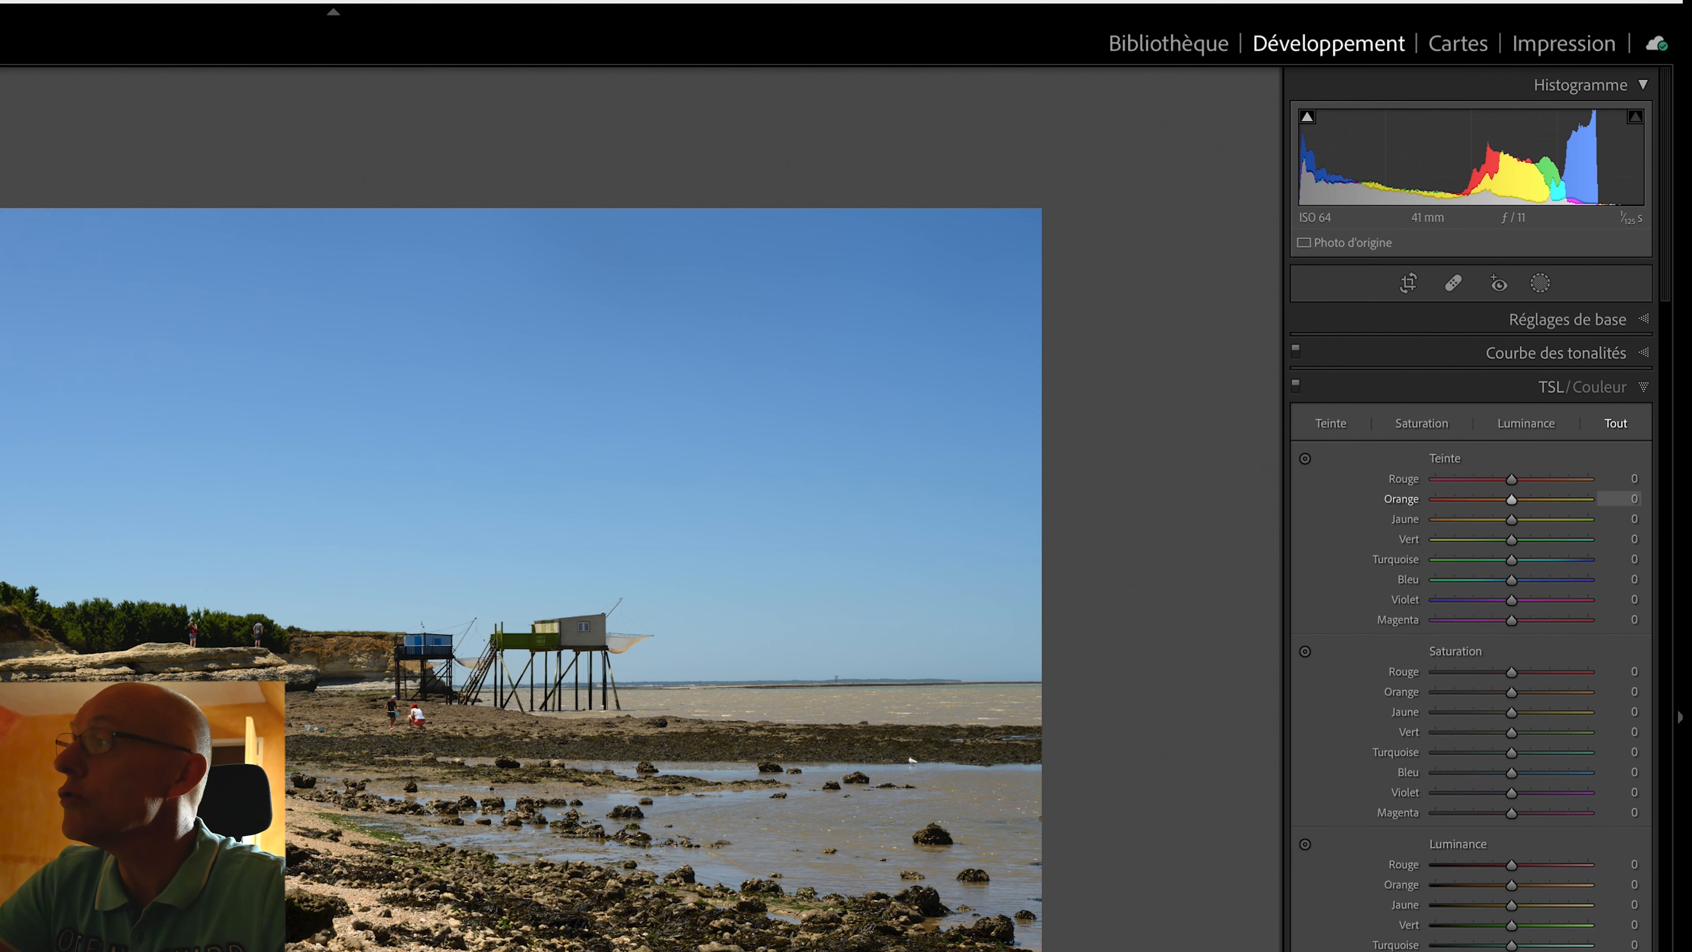
{"action": "left_click", "coordinate": [1644, 951]}
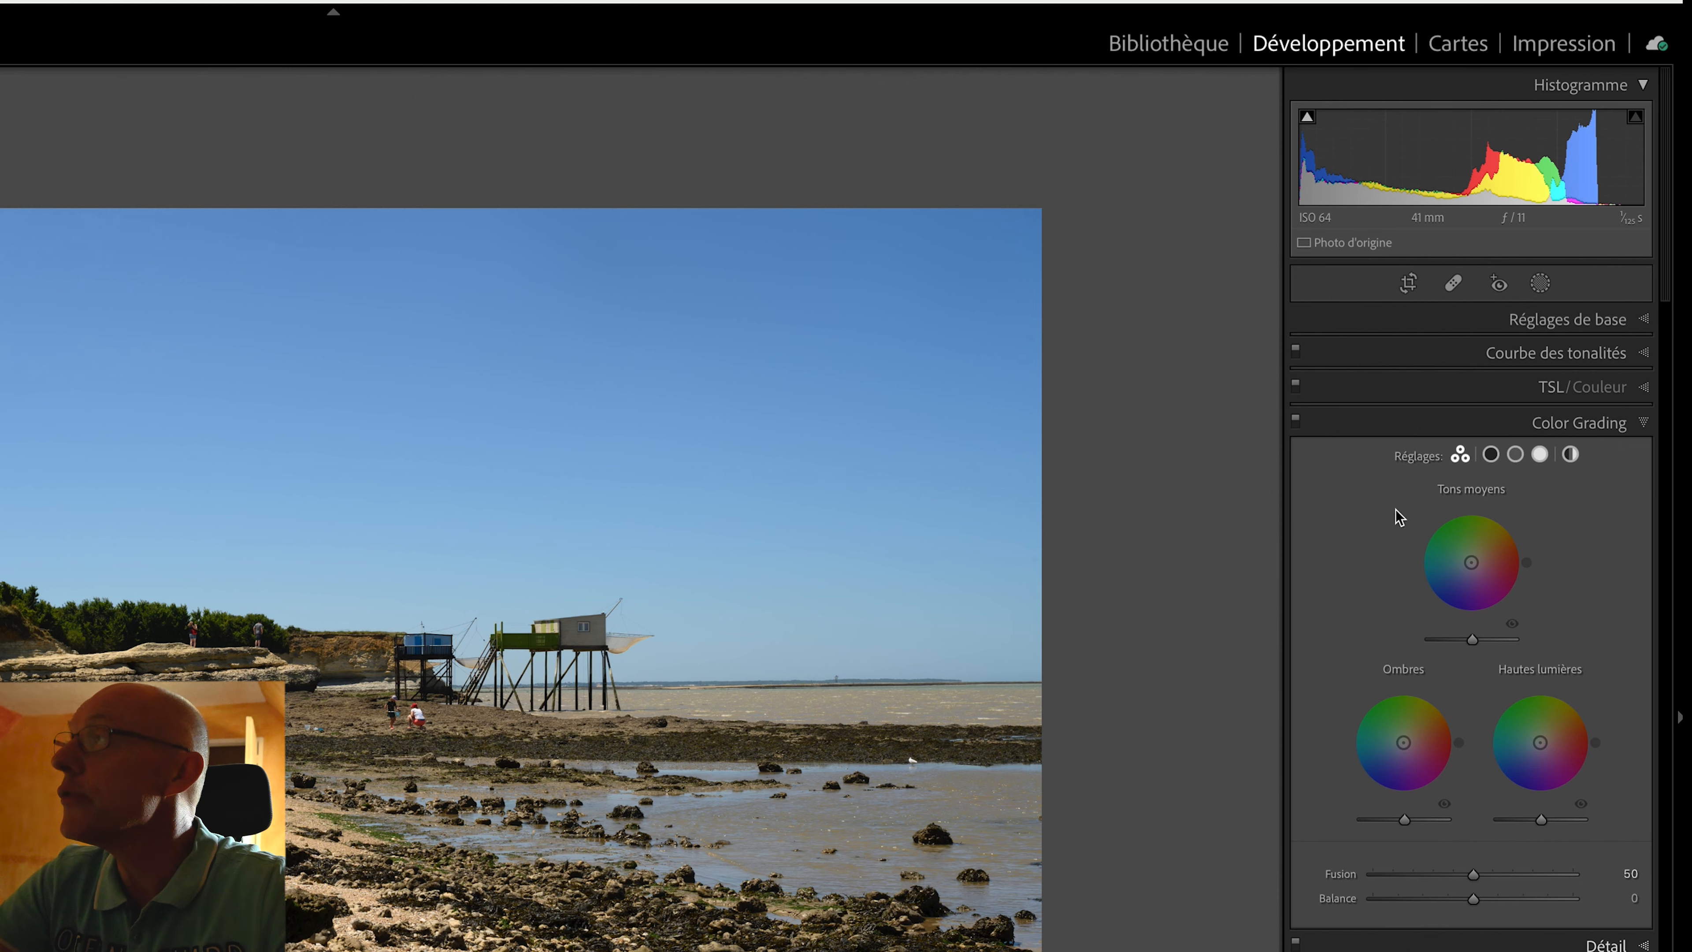
{"action": "left_click", "coordinate": [1419, 329]}
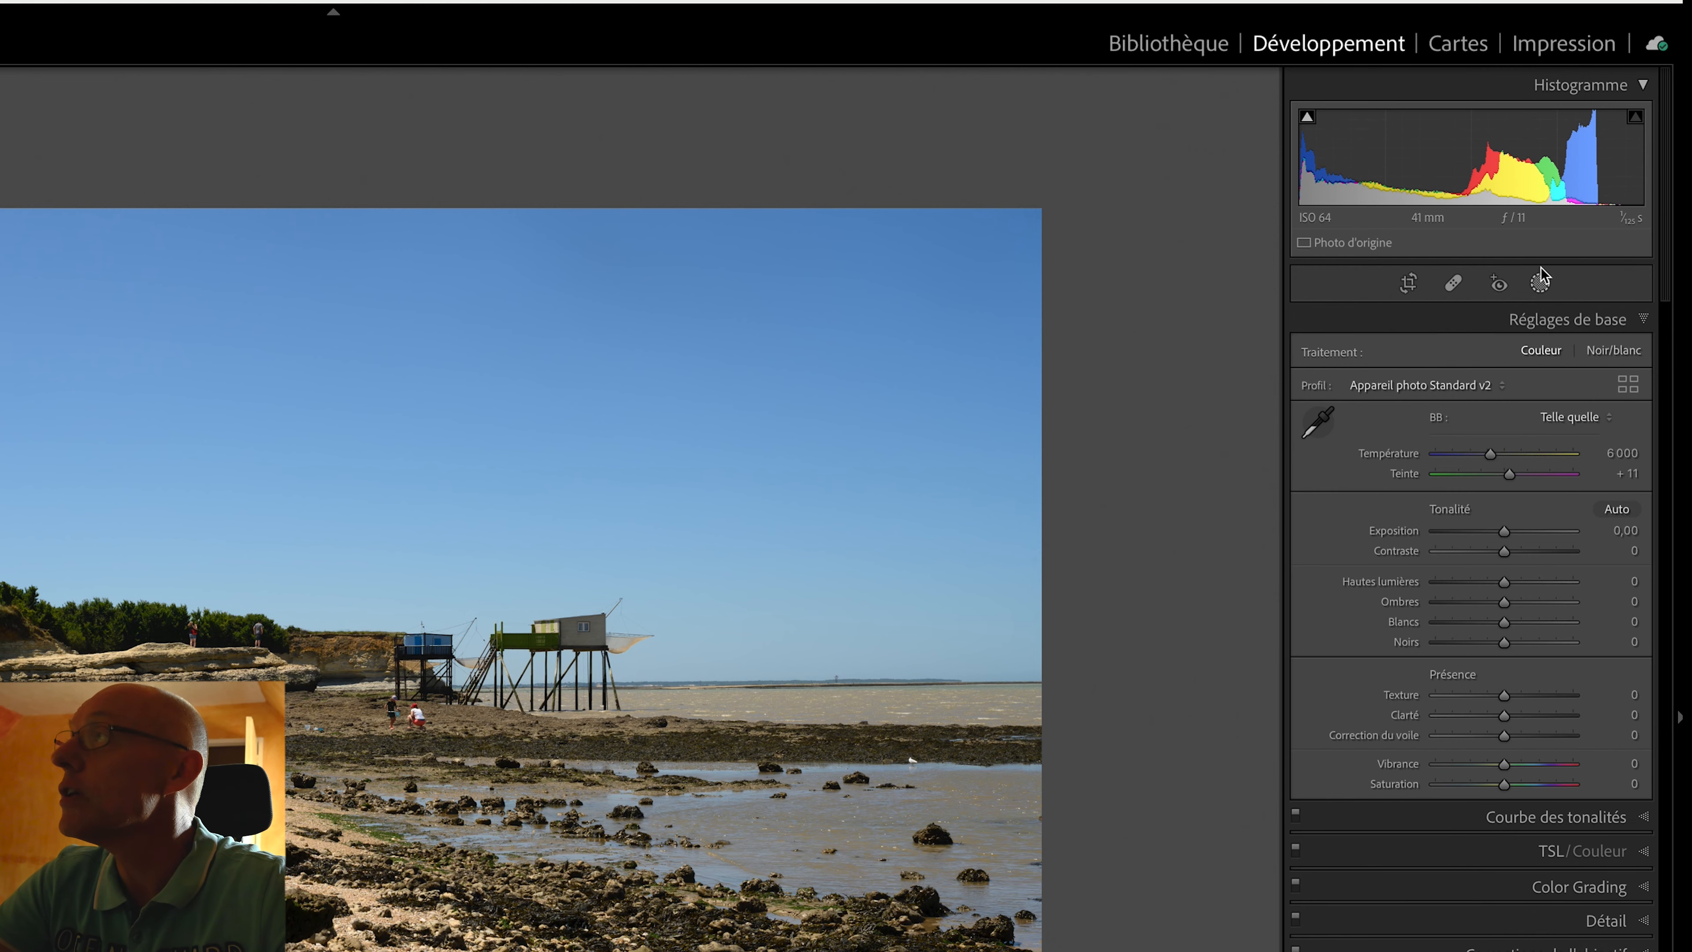
Examine the available mask types and the Calibration settings, and check the Solo Mode option again
{"action": "left_click", "coordinate": [1541, 284]}
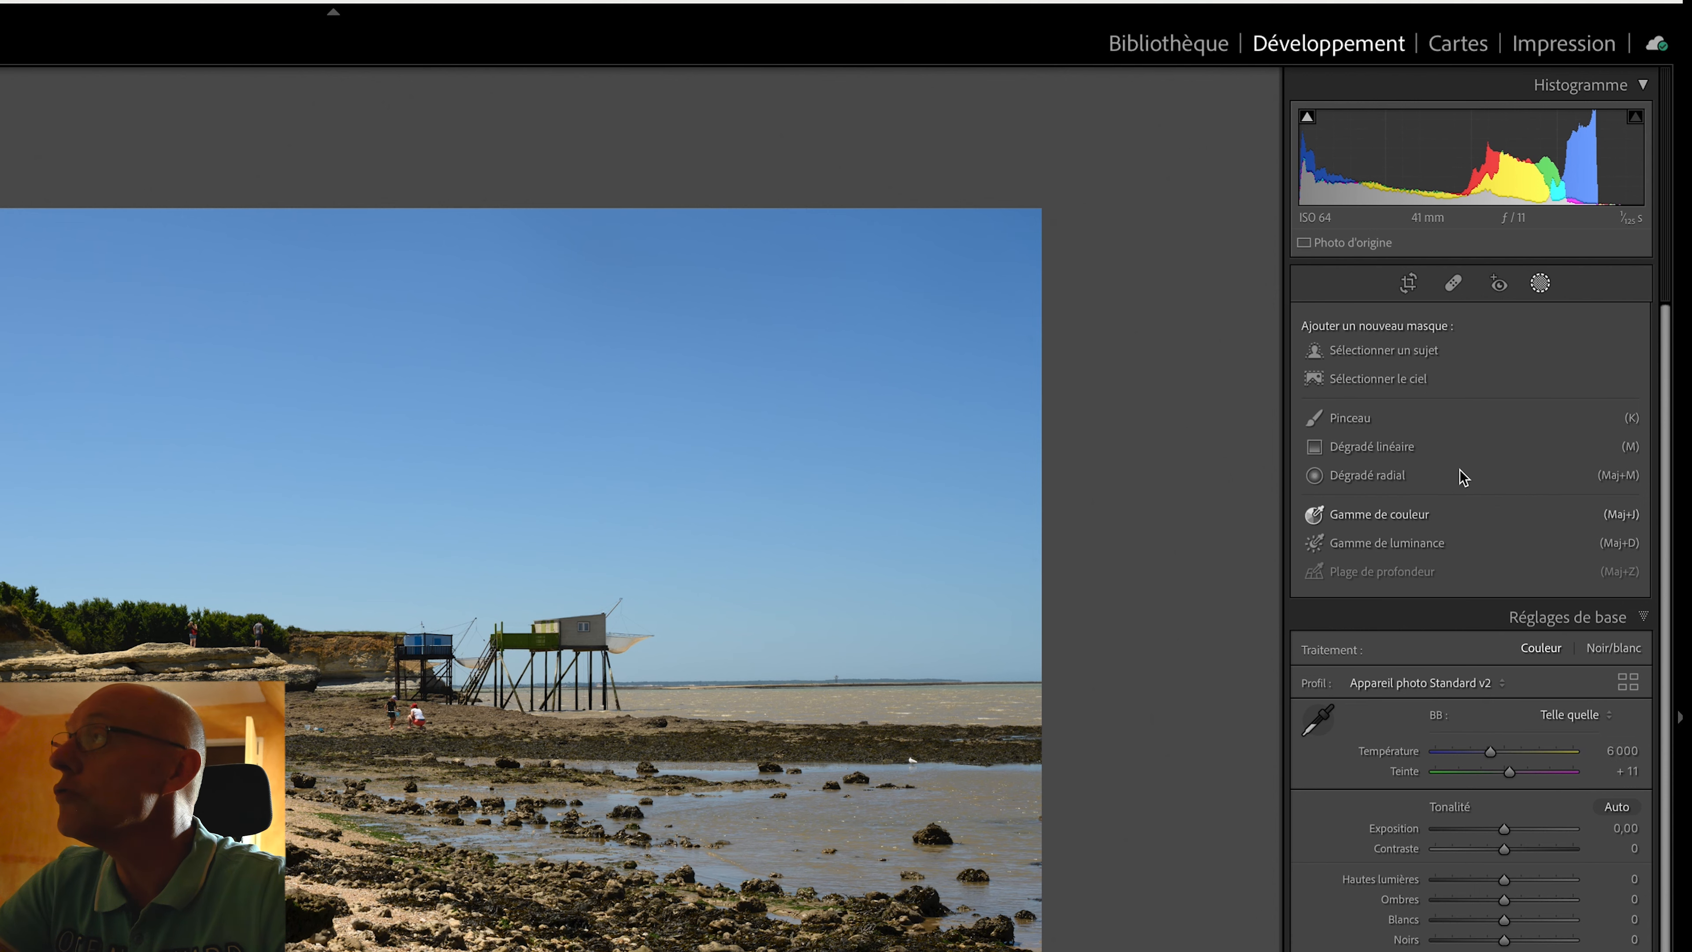
{"action": "left_click", "coordinate": [1541, 284]}
{"action": "left_click", "coordinate": [1541, 284]}
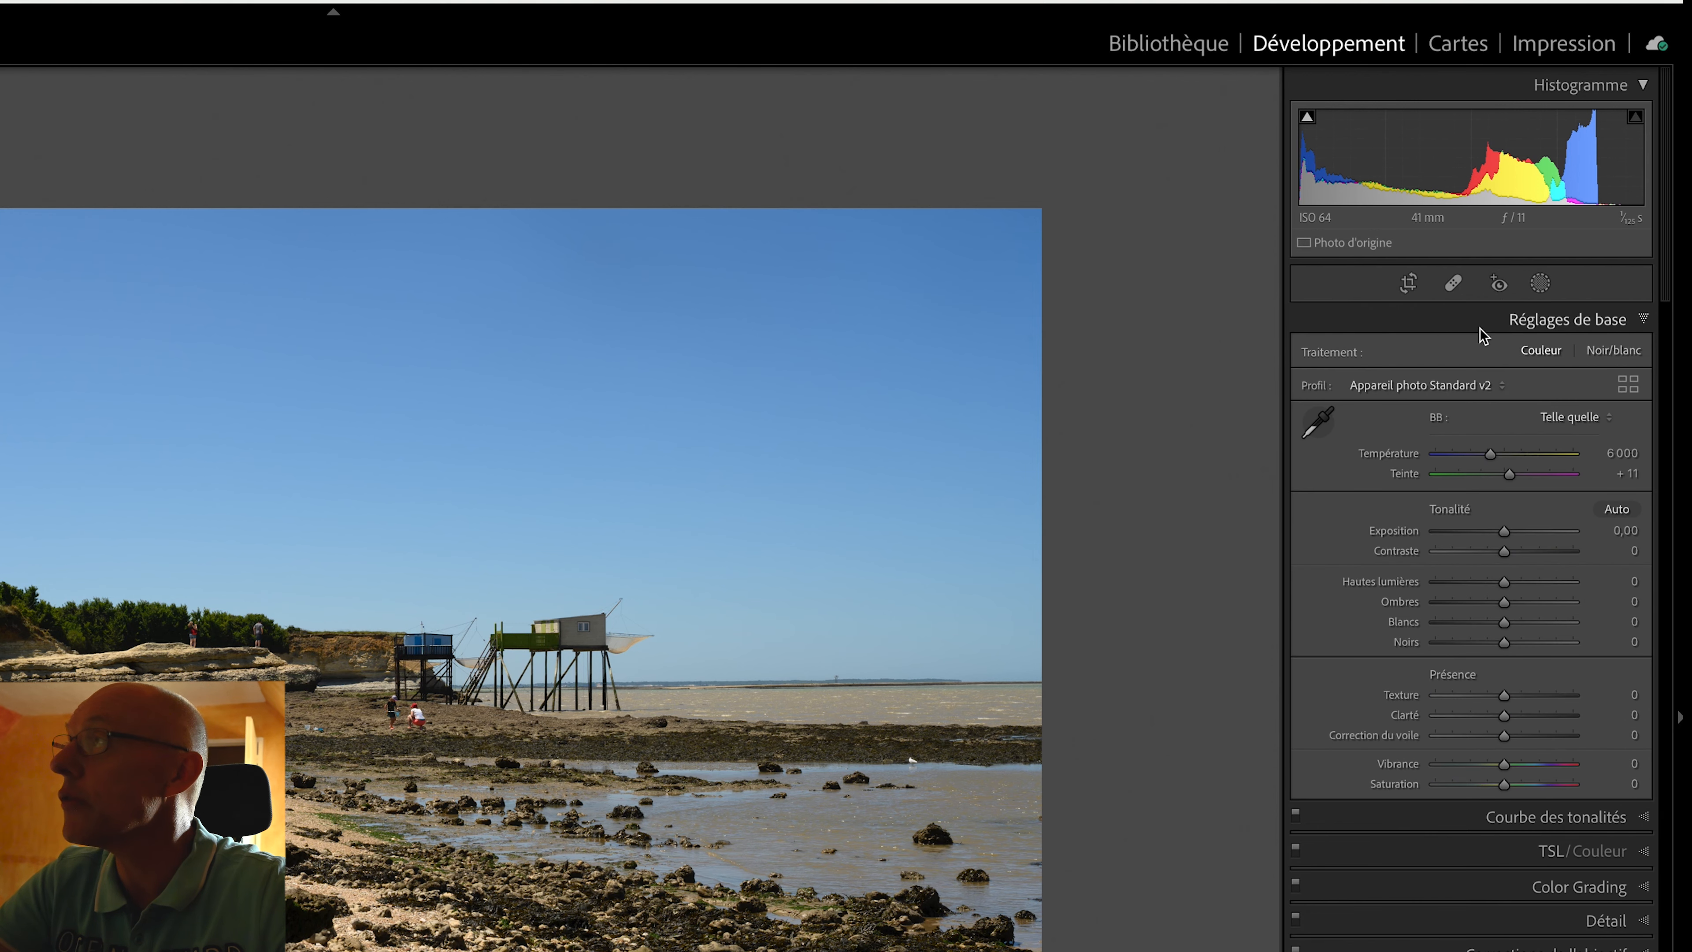
{"action": "left_click", "coordinate": [1466, 951]}
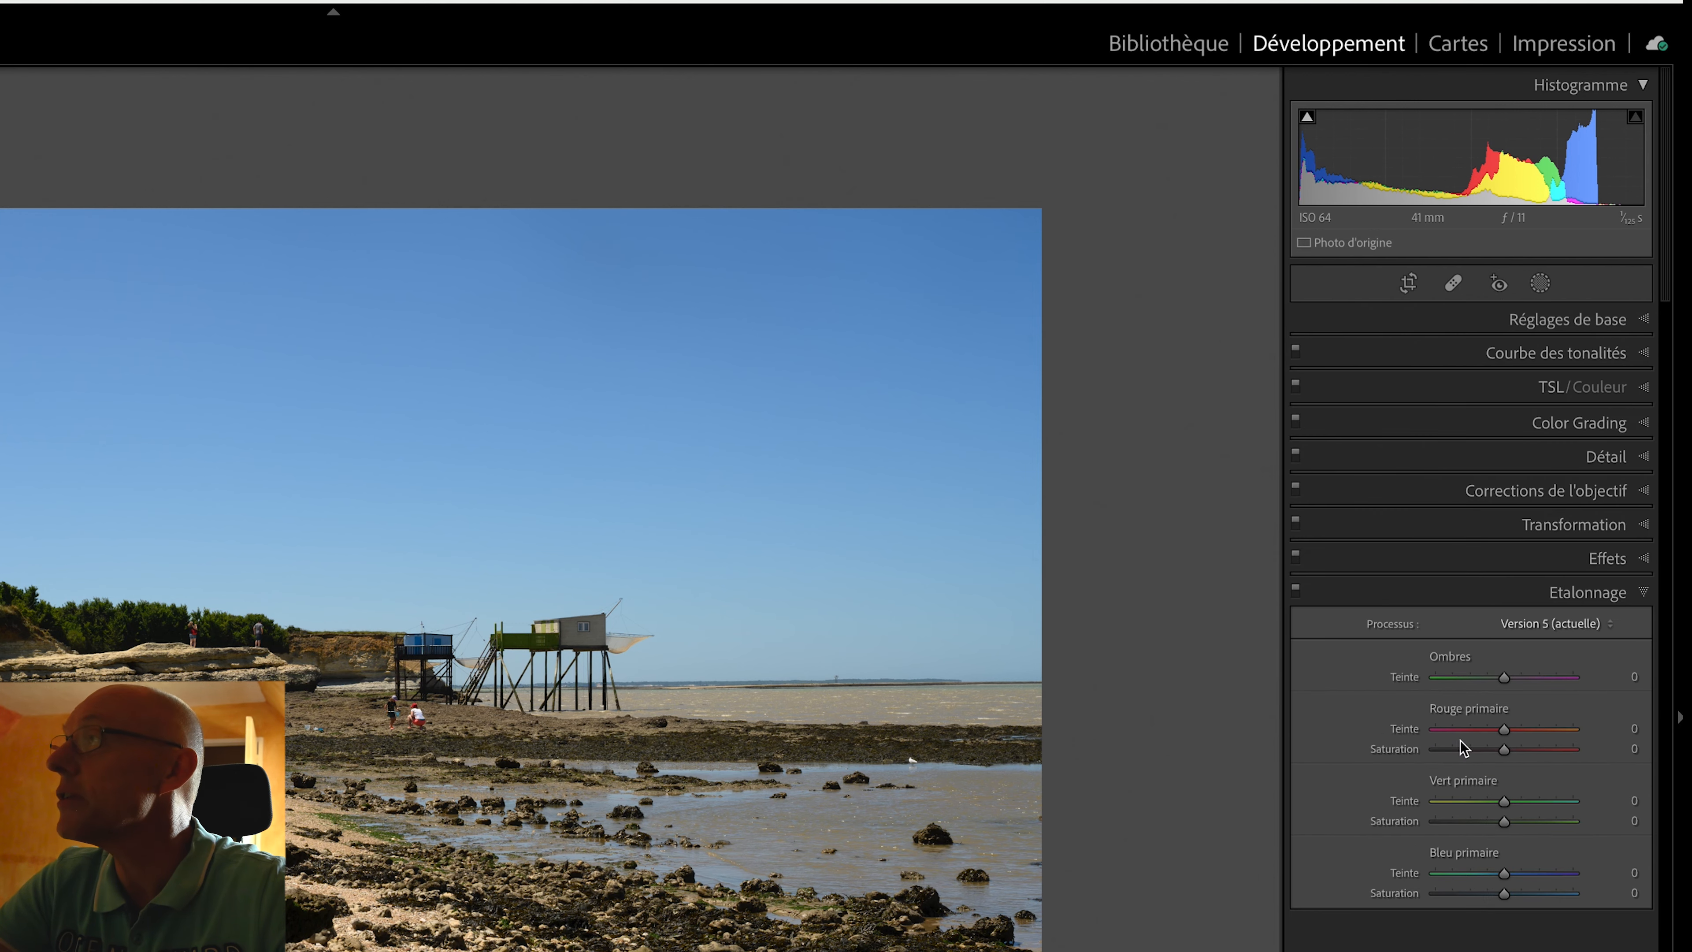
{"action": "left_click", "coordinate": [1459, 593]}
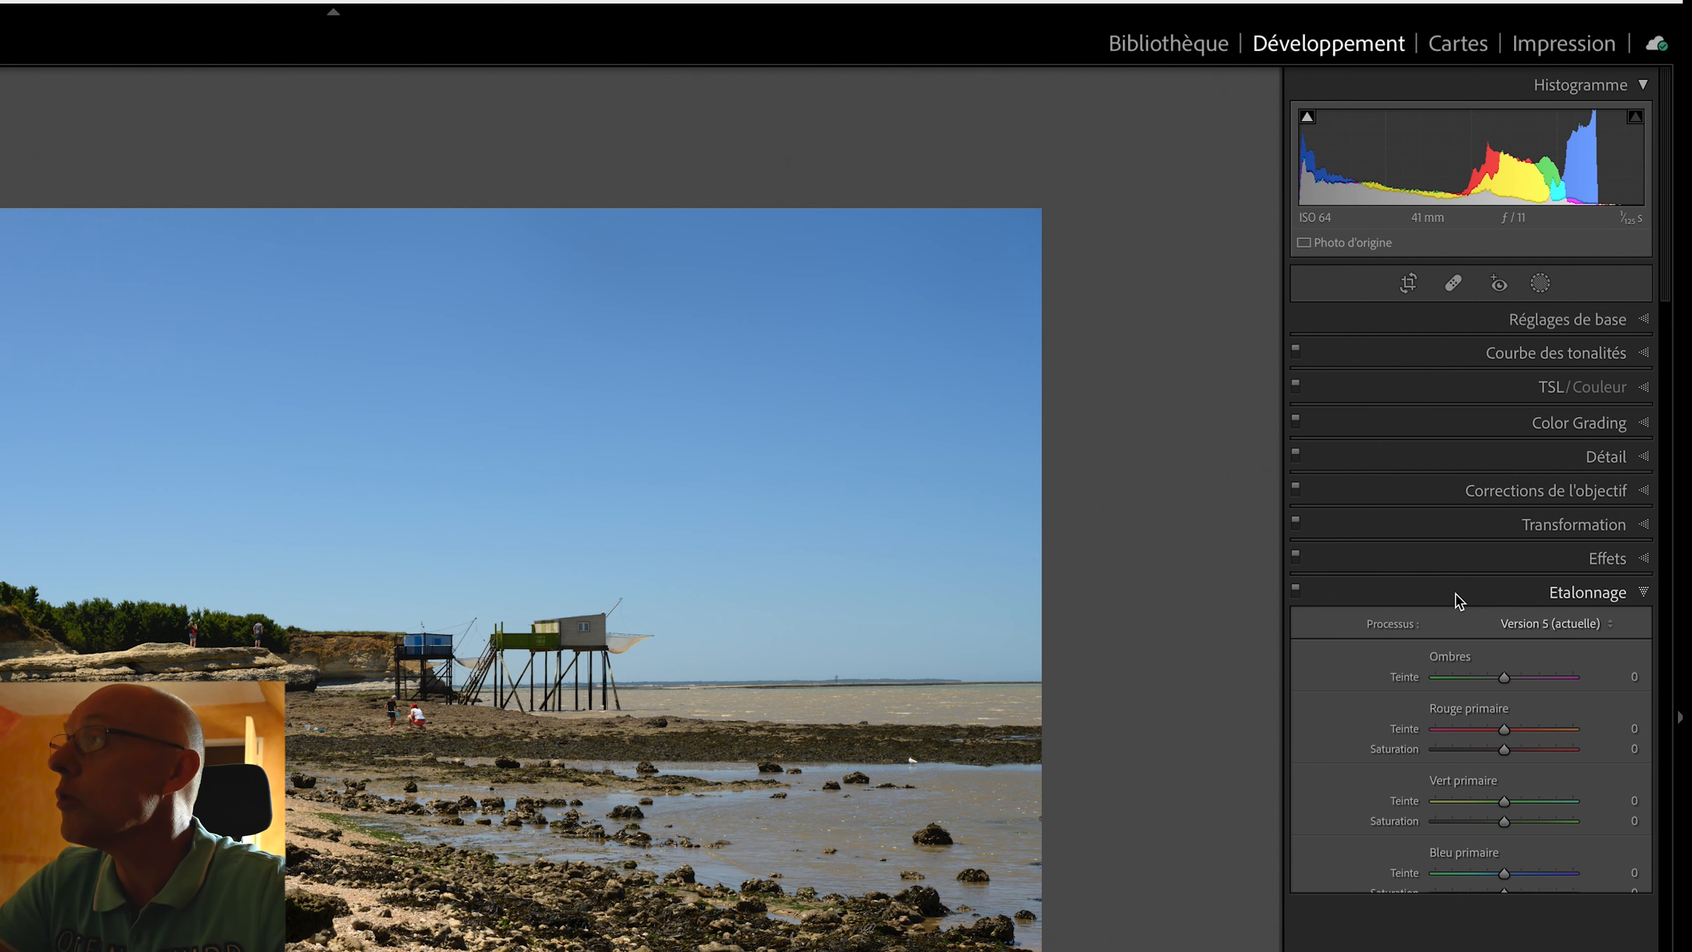
{"action": "right_click", "coordinate": [1402, 319]}
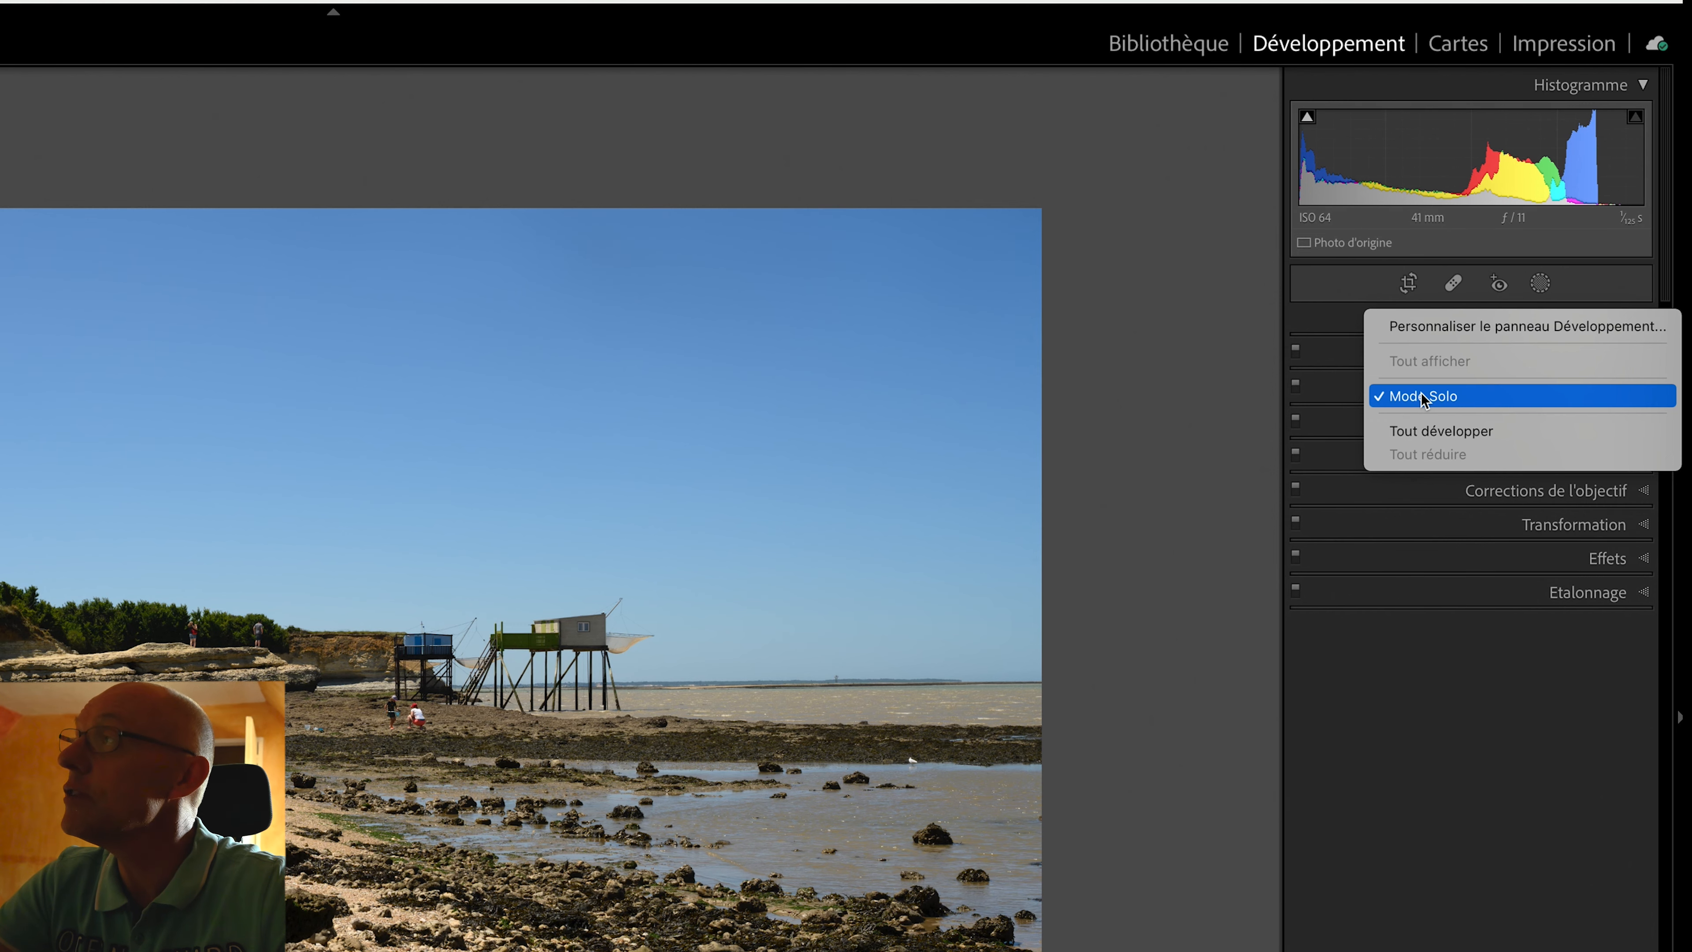
{"action": "left_click", "coordinate": [1432, 717]}
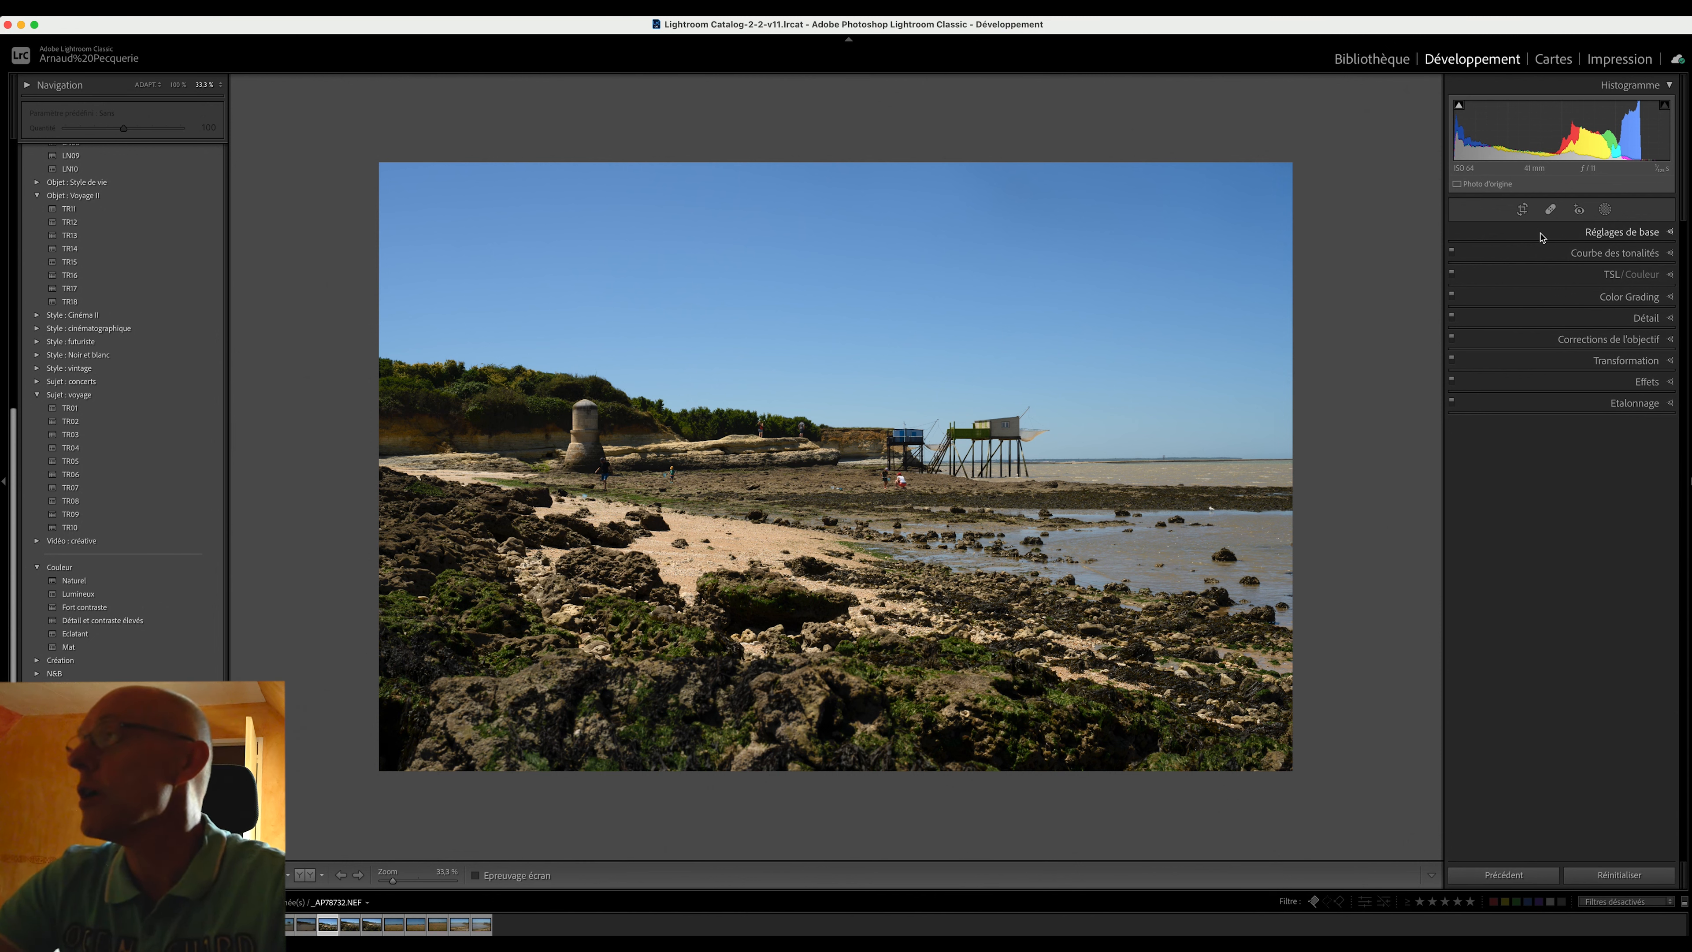
Try saturation boosts of about +50 and +41 in the Basic settings, resetting the saturation after each
{"action": "left_click", "coordinate": [1541, 233]}
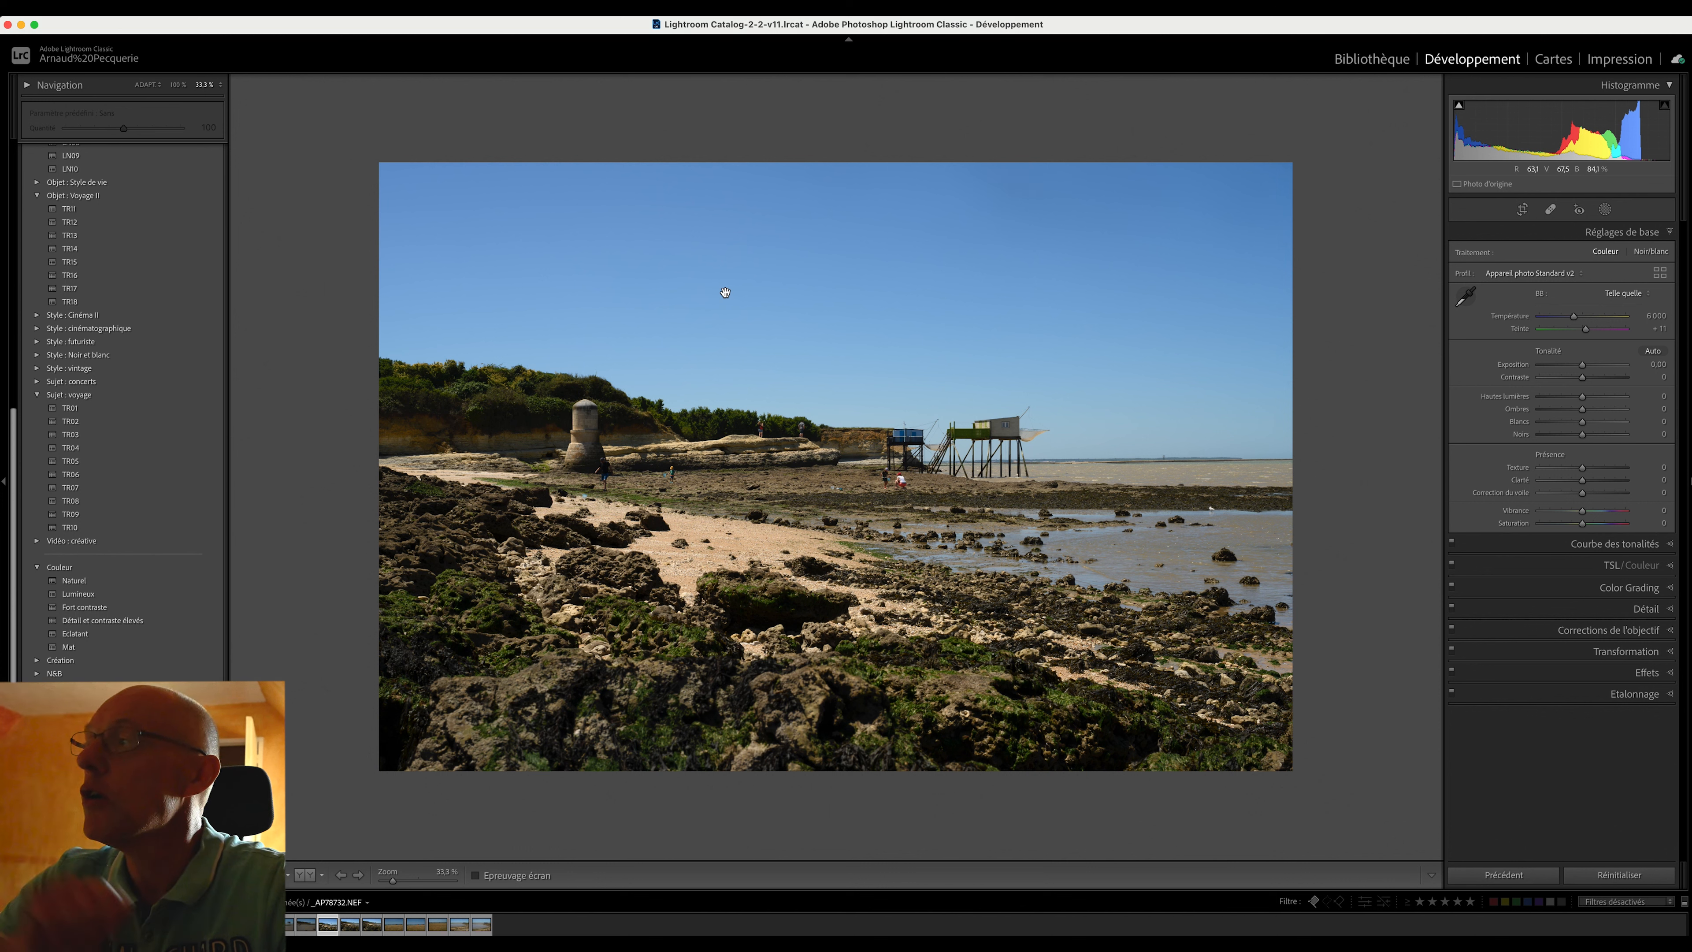
{"action": "left_click_drag", "start_coordinate": [1583, 526], "coordinate": [1605, 529]}
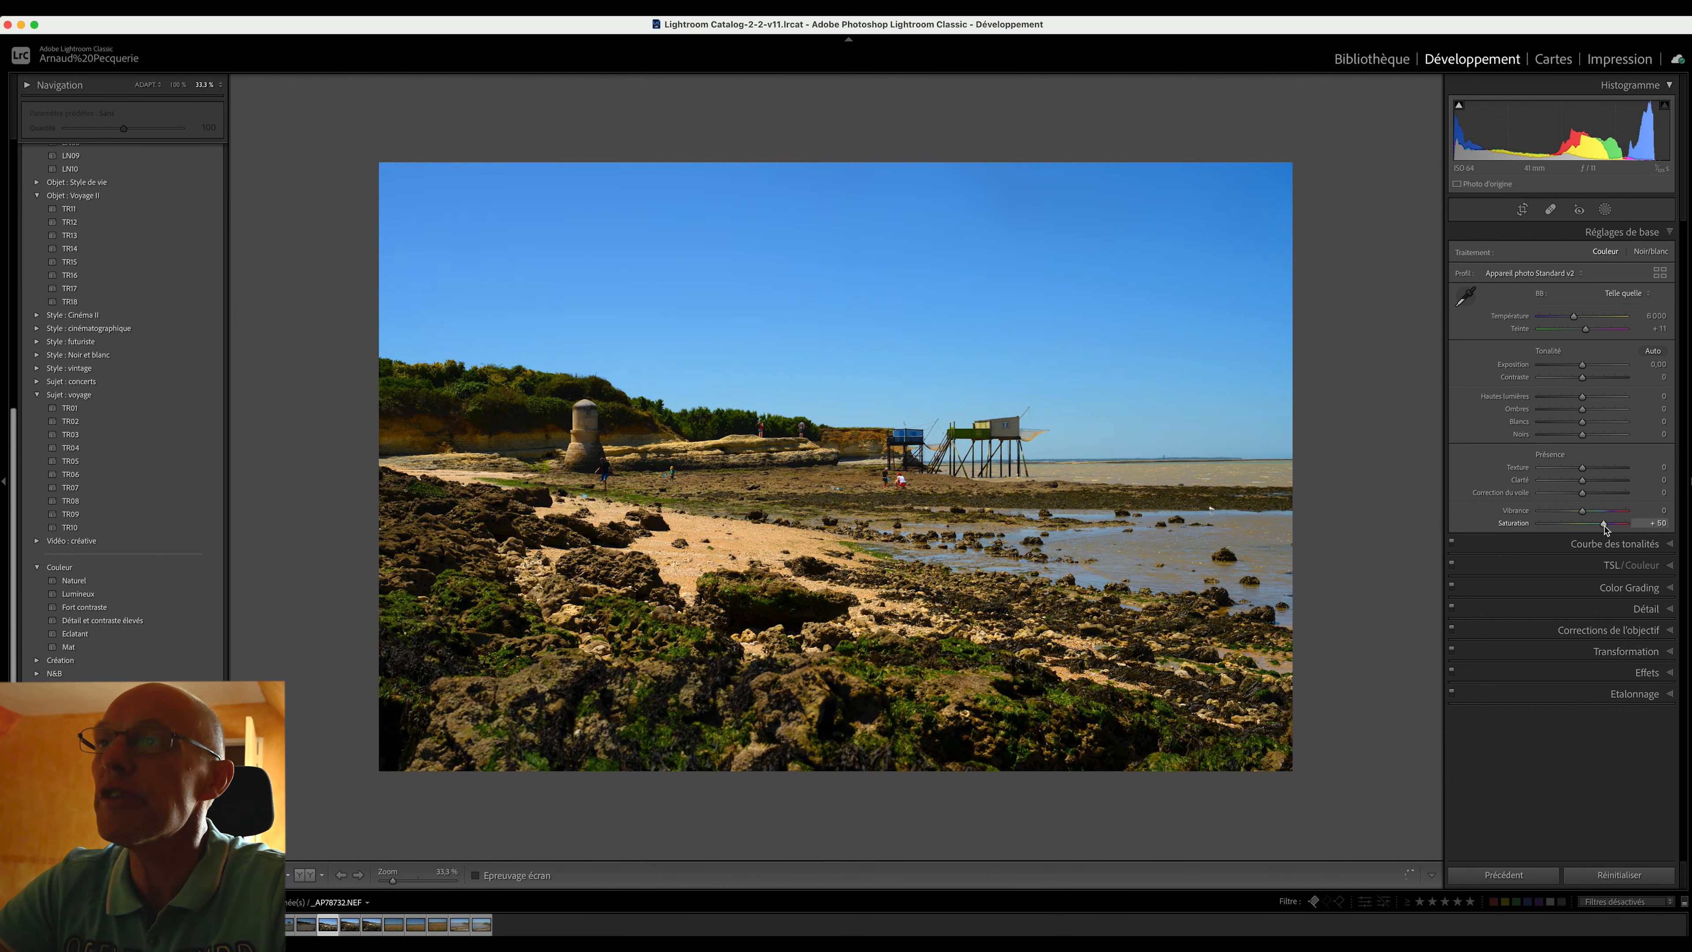
{"action": "double_click", "coordinate": [1515, 524]}
{"action": "left_click_drag", "start_coordinate": [1604, 526], "coordinate": [1594, 529]}
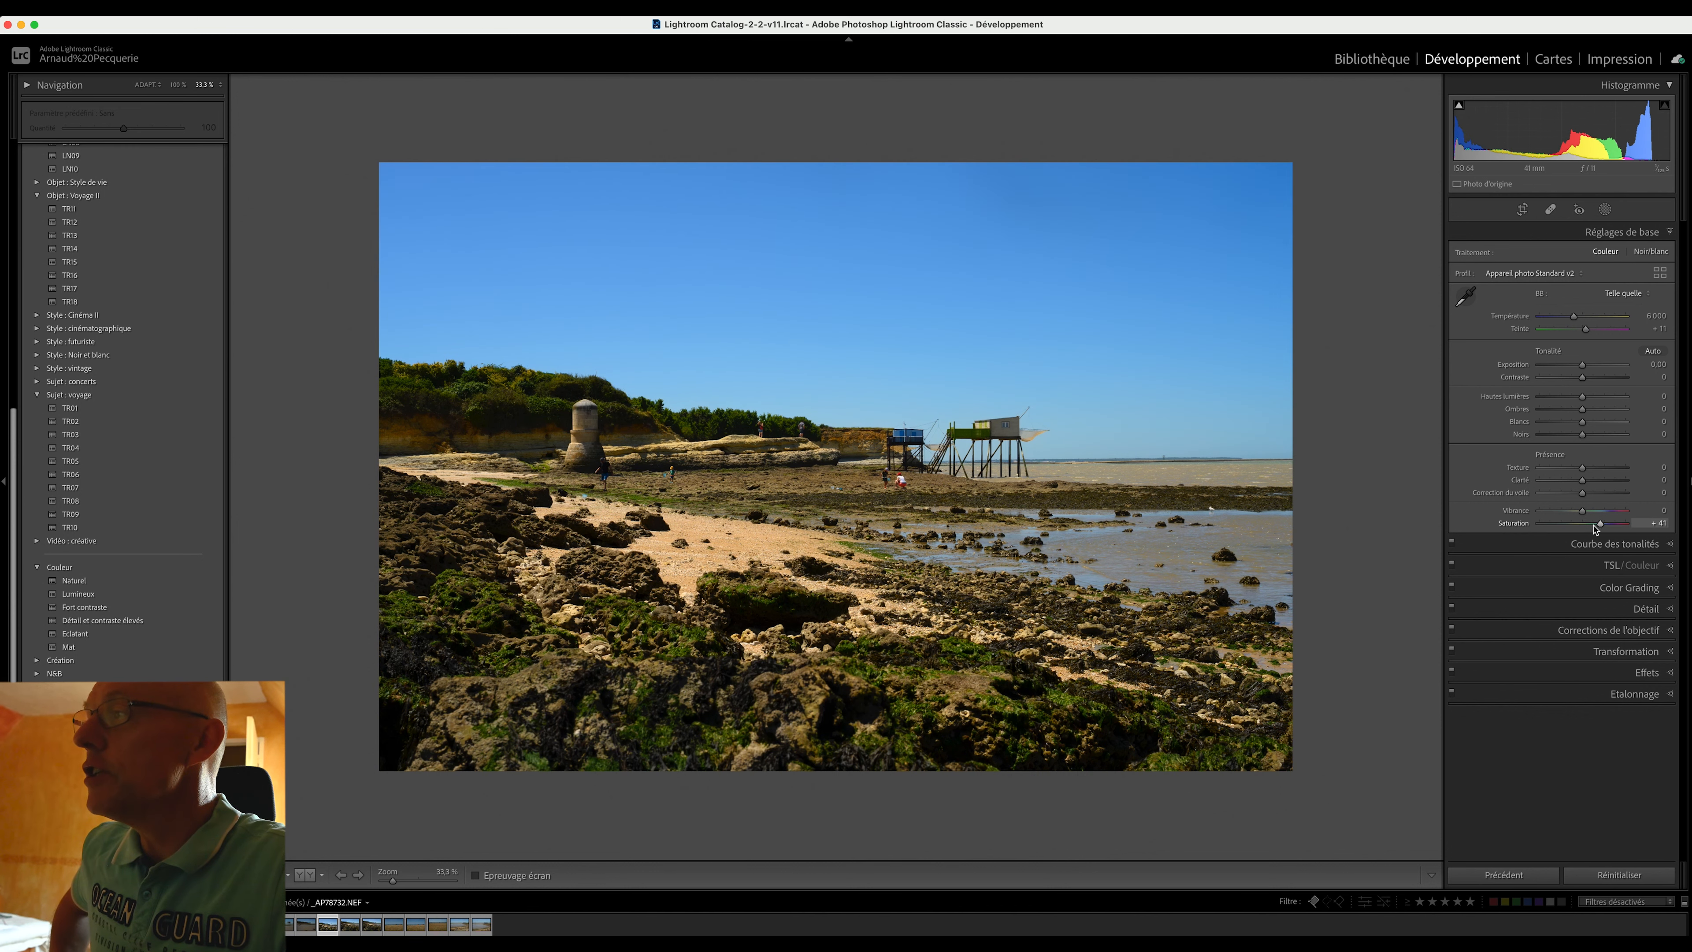
{"action": "double_click", "coordinate": [1515, 524]}
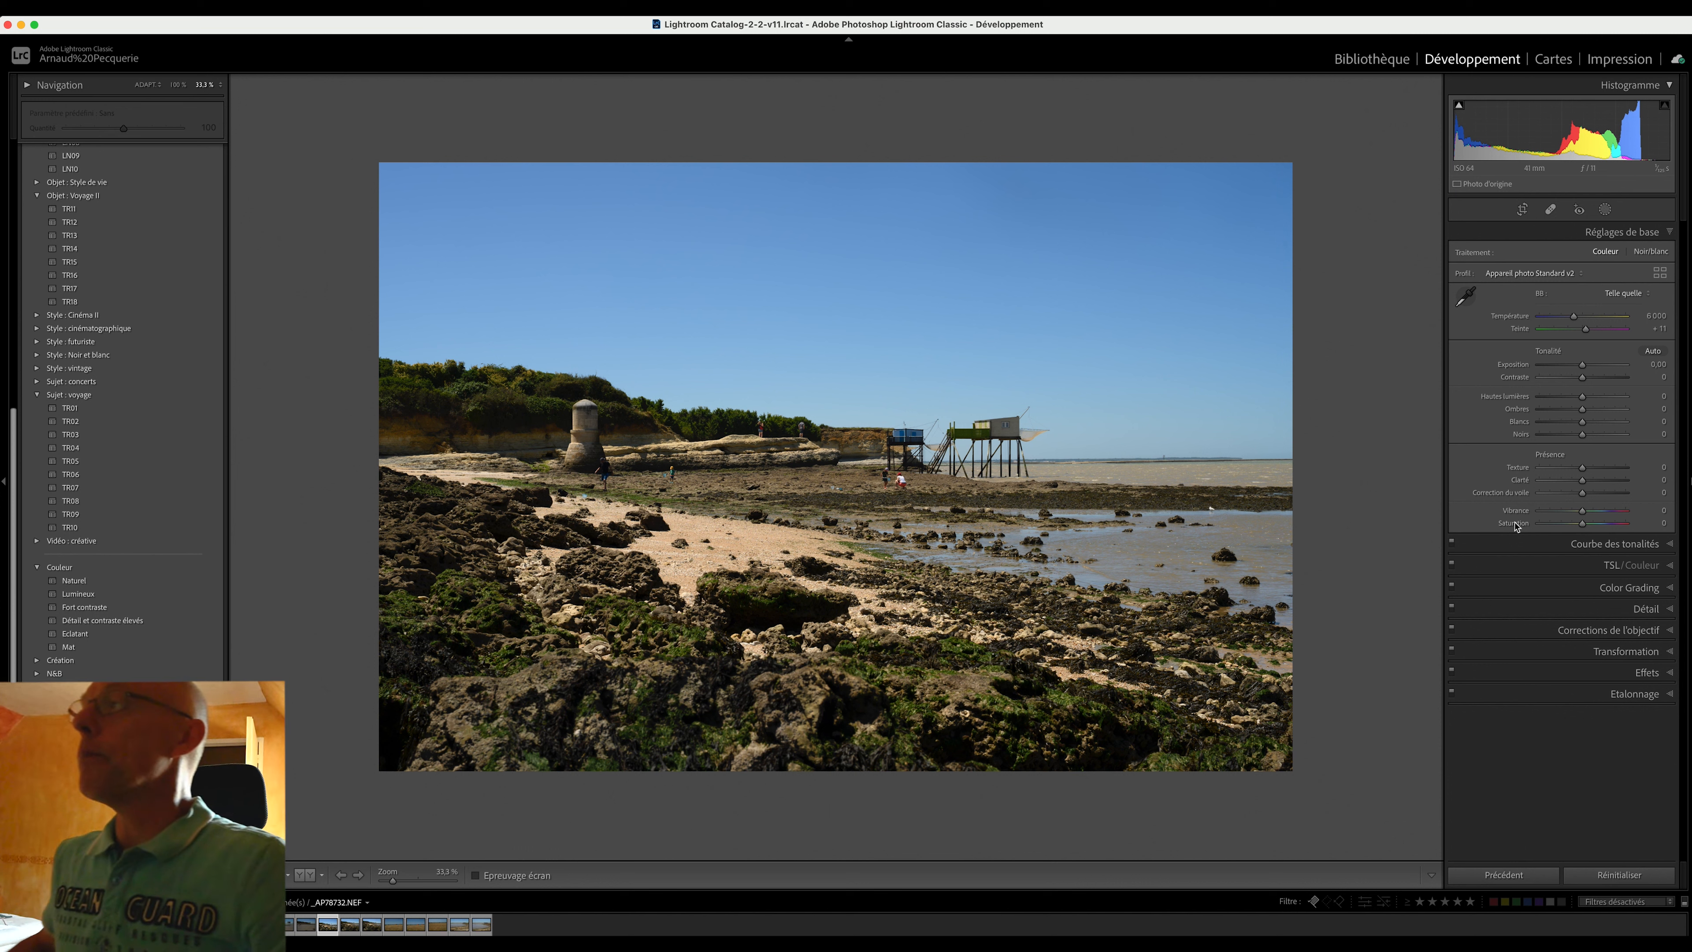
Warm the photo by raising its color temperature to about 6,400
{"action": "left_click", "coordinate": [1574, 318]}
{"action": "mouse_move", "coordinate": [1573, 319]}
{"action": "left_mouse_down"}
{"action": "mouse_move", "coordinate": [1594, 323]}
{"action": "mouse_move", "coordinate": [1578, 324]}
{"action": "left_mouse_up"}
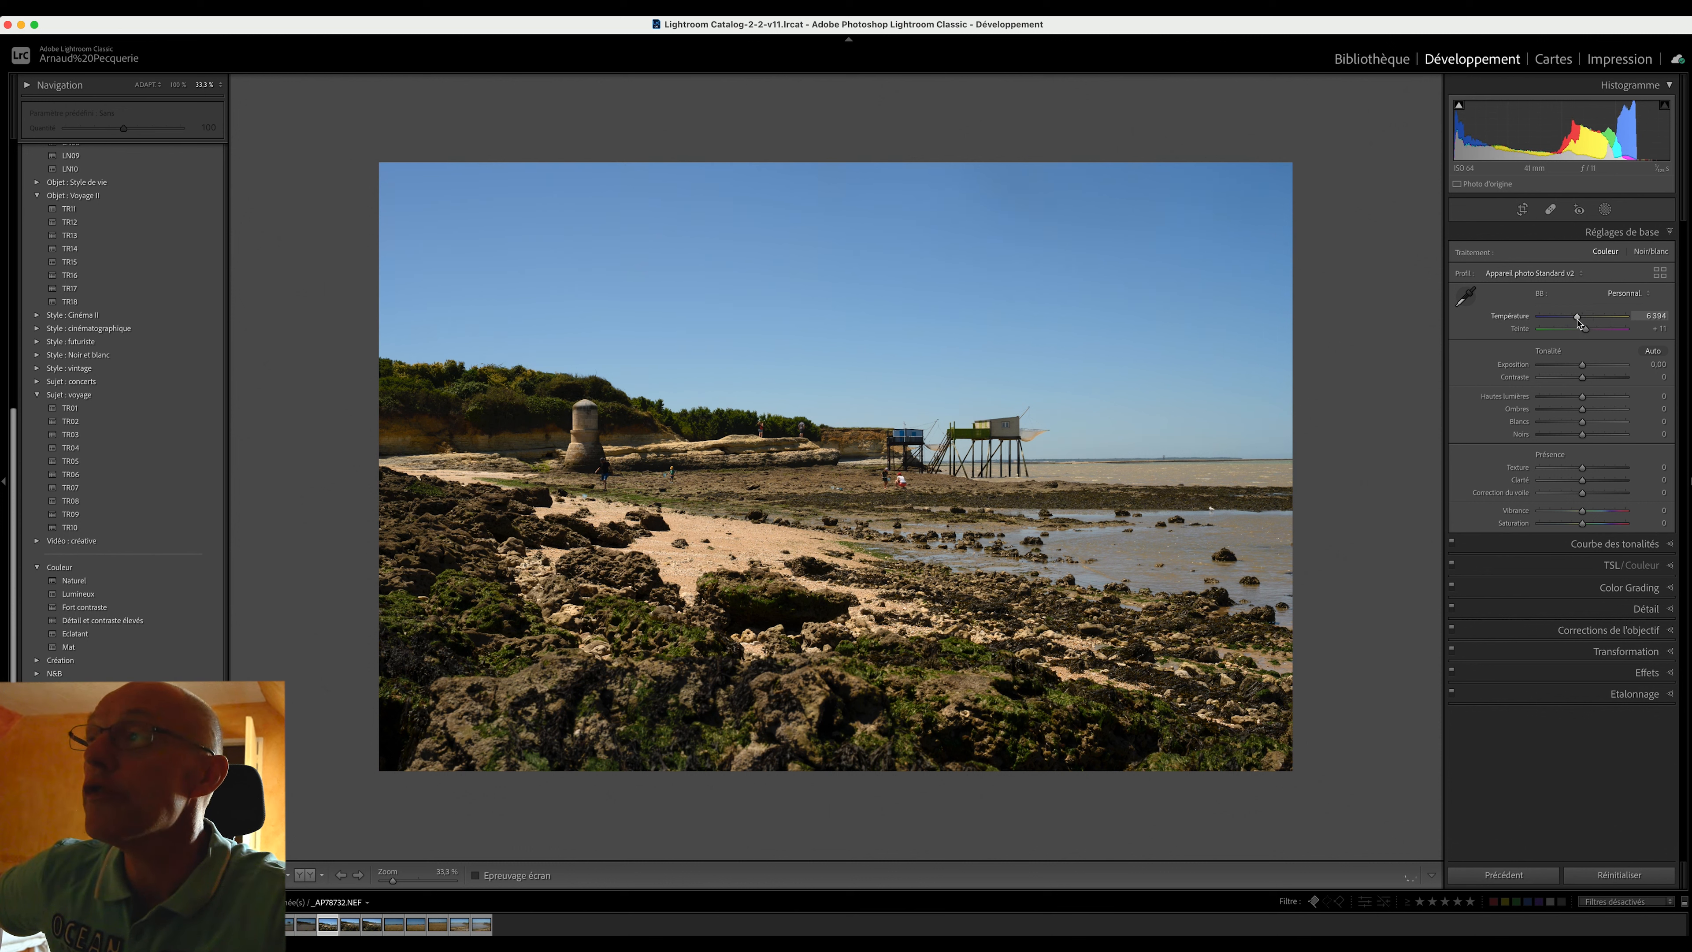
Set the white balance by sampling the white shirt of the crouching person as the neutral target color
{"action": "left_click", "coordinate": [933, 525]}
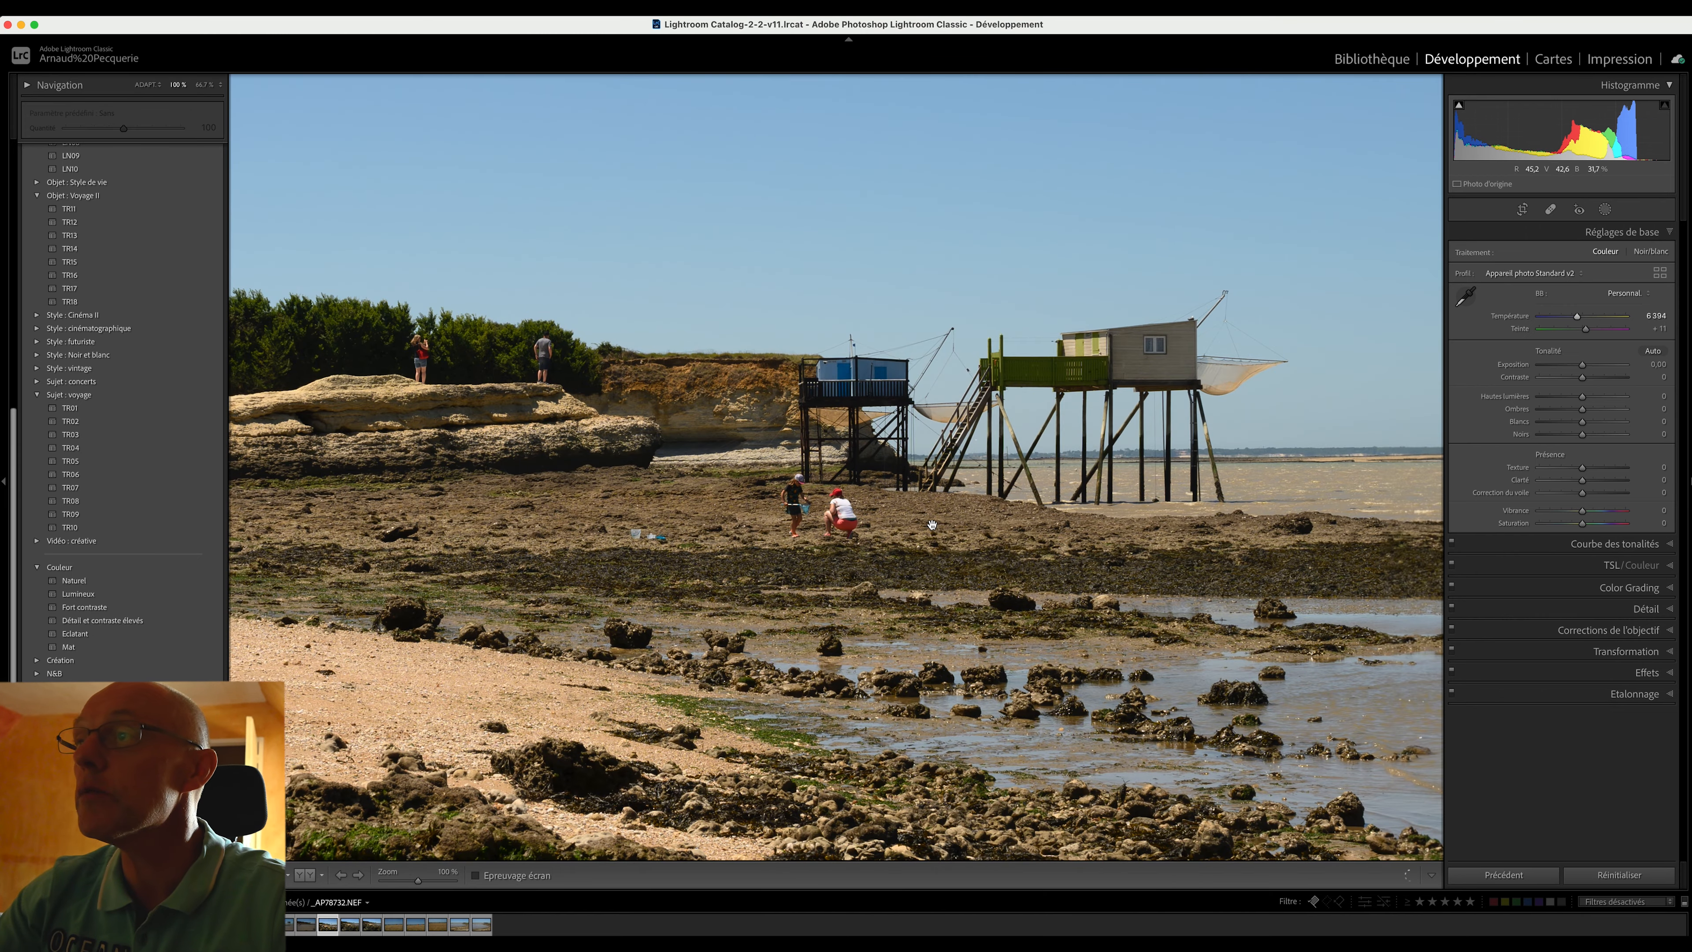
{"action": "left_click", "coordinate": [1468, 298]}
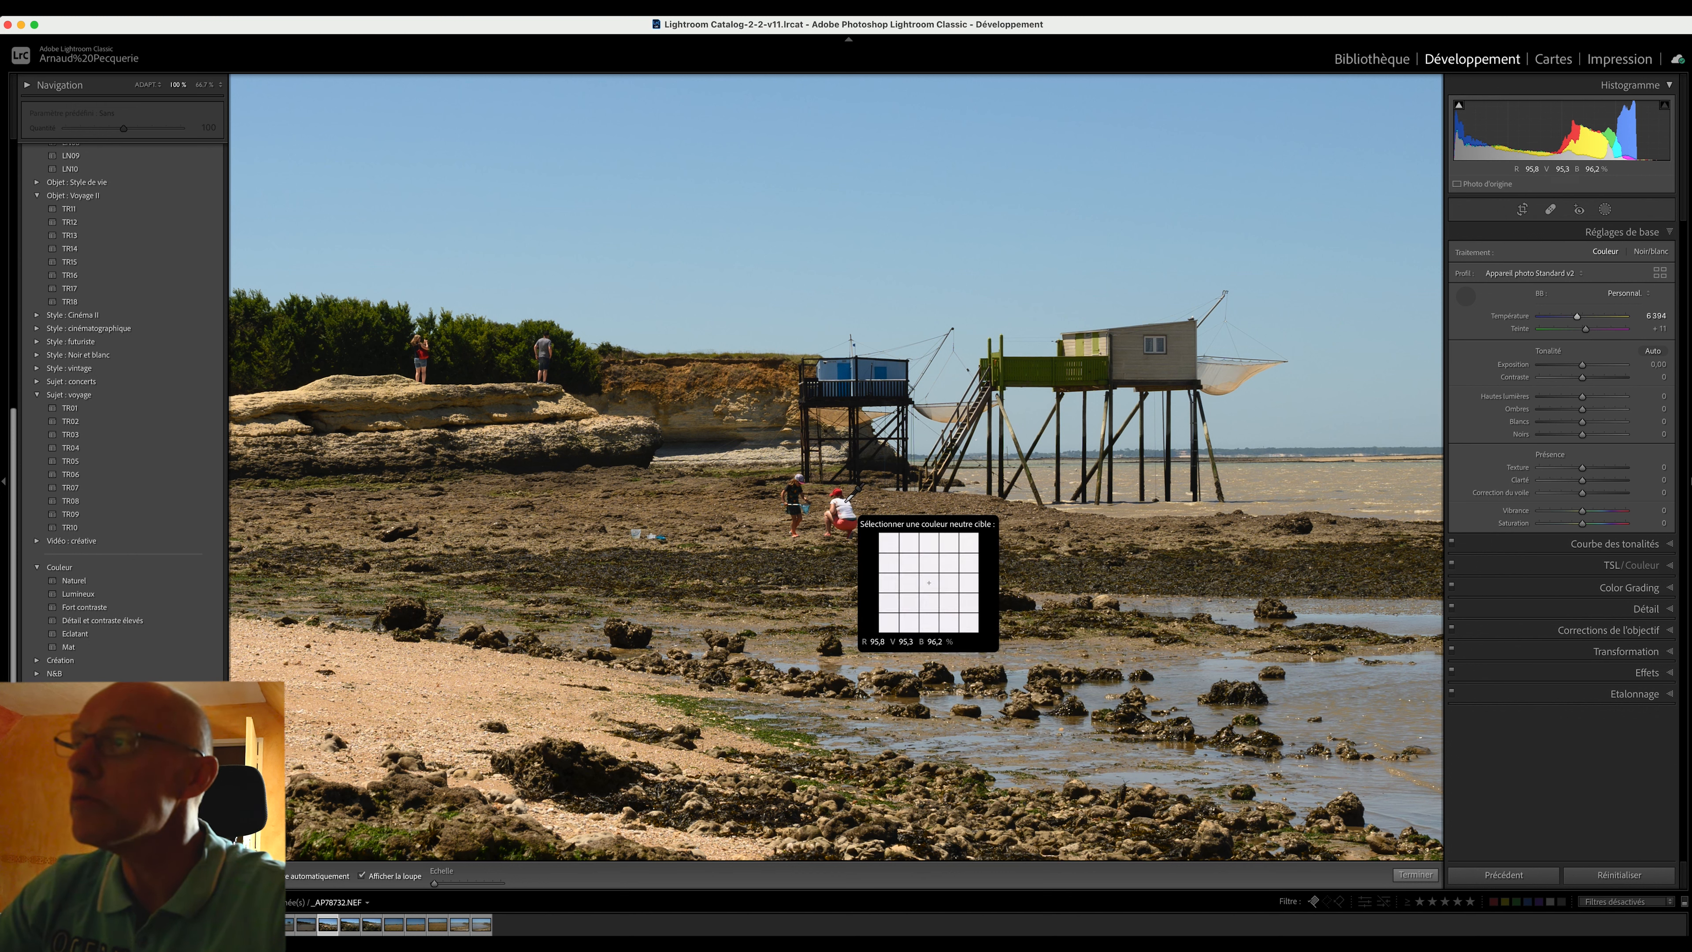
{"action": "left_click", "coordinate": [845, 501]}
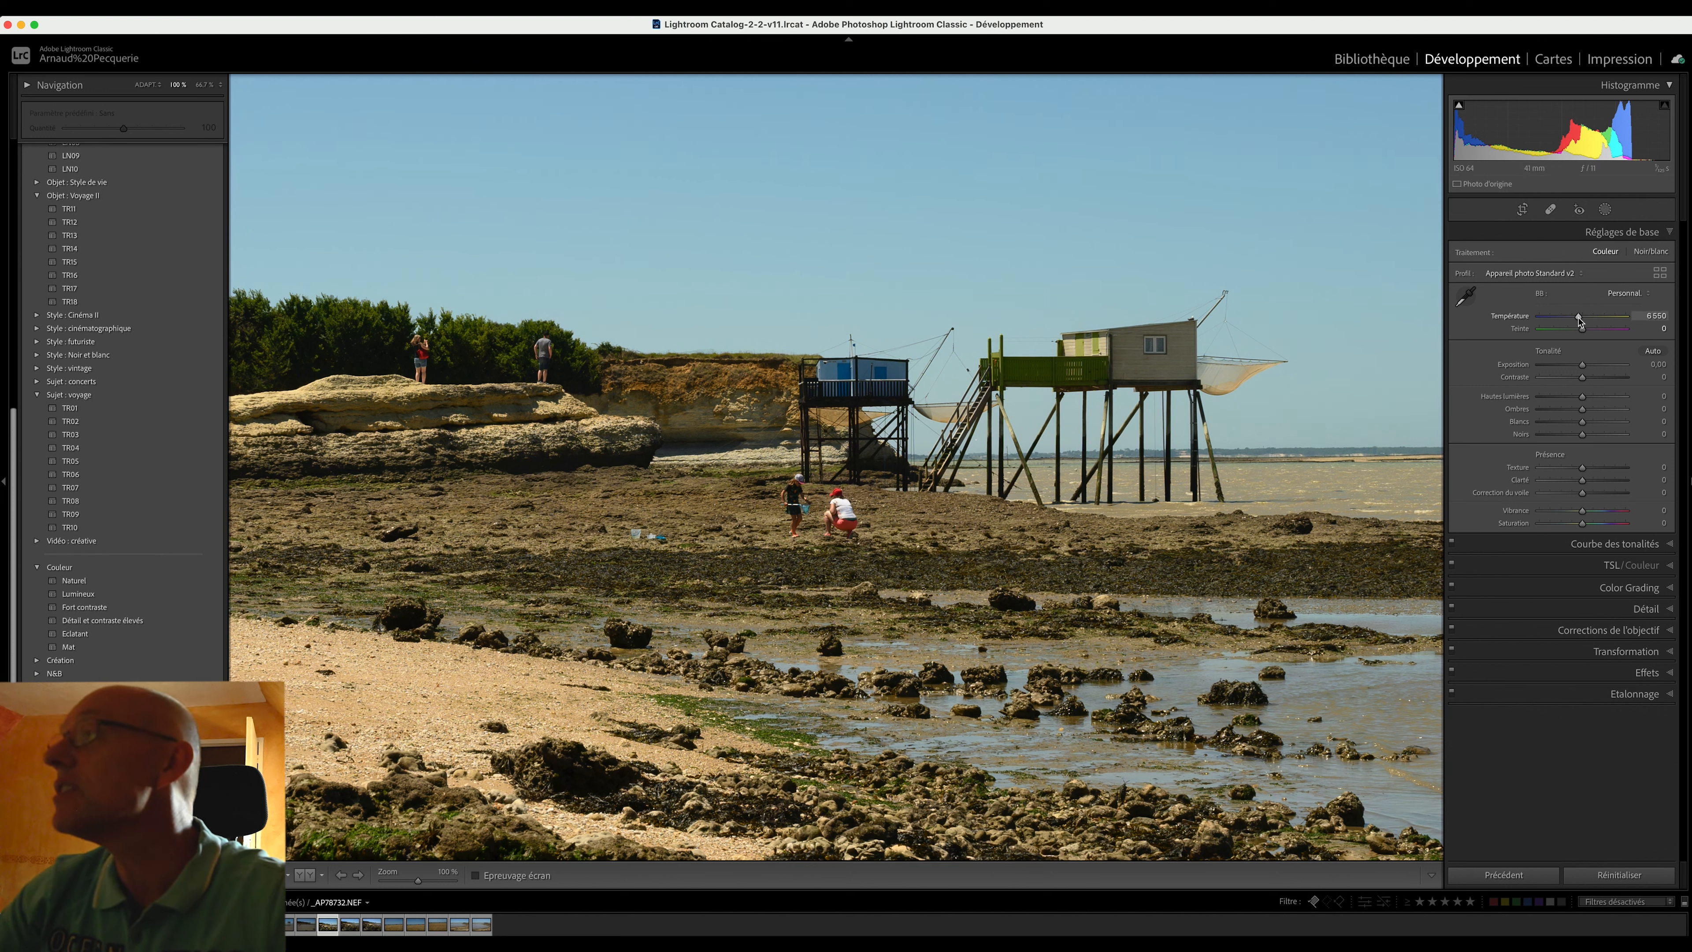
{"action": "left_click", "coordinate": [1469, 298]}
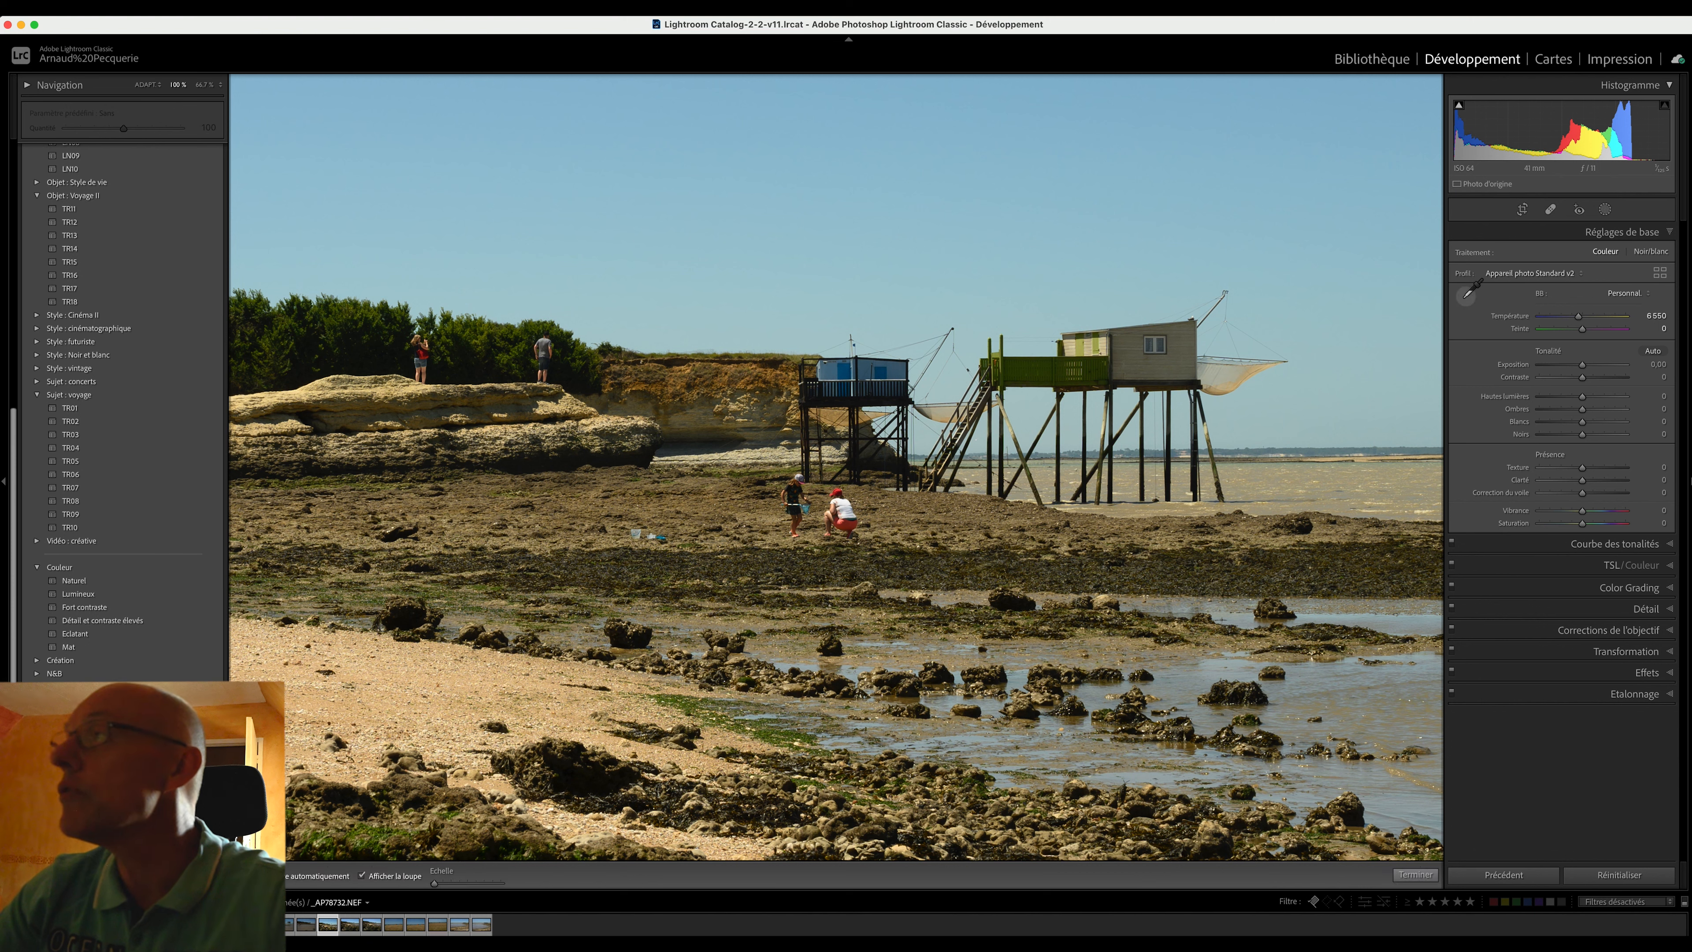
{"action": "left_click", "coordinate": [841, 503]}
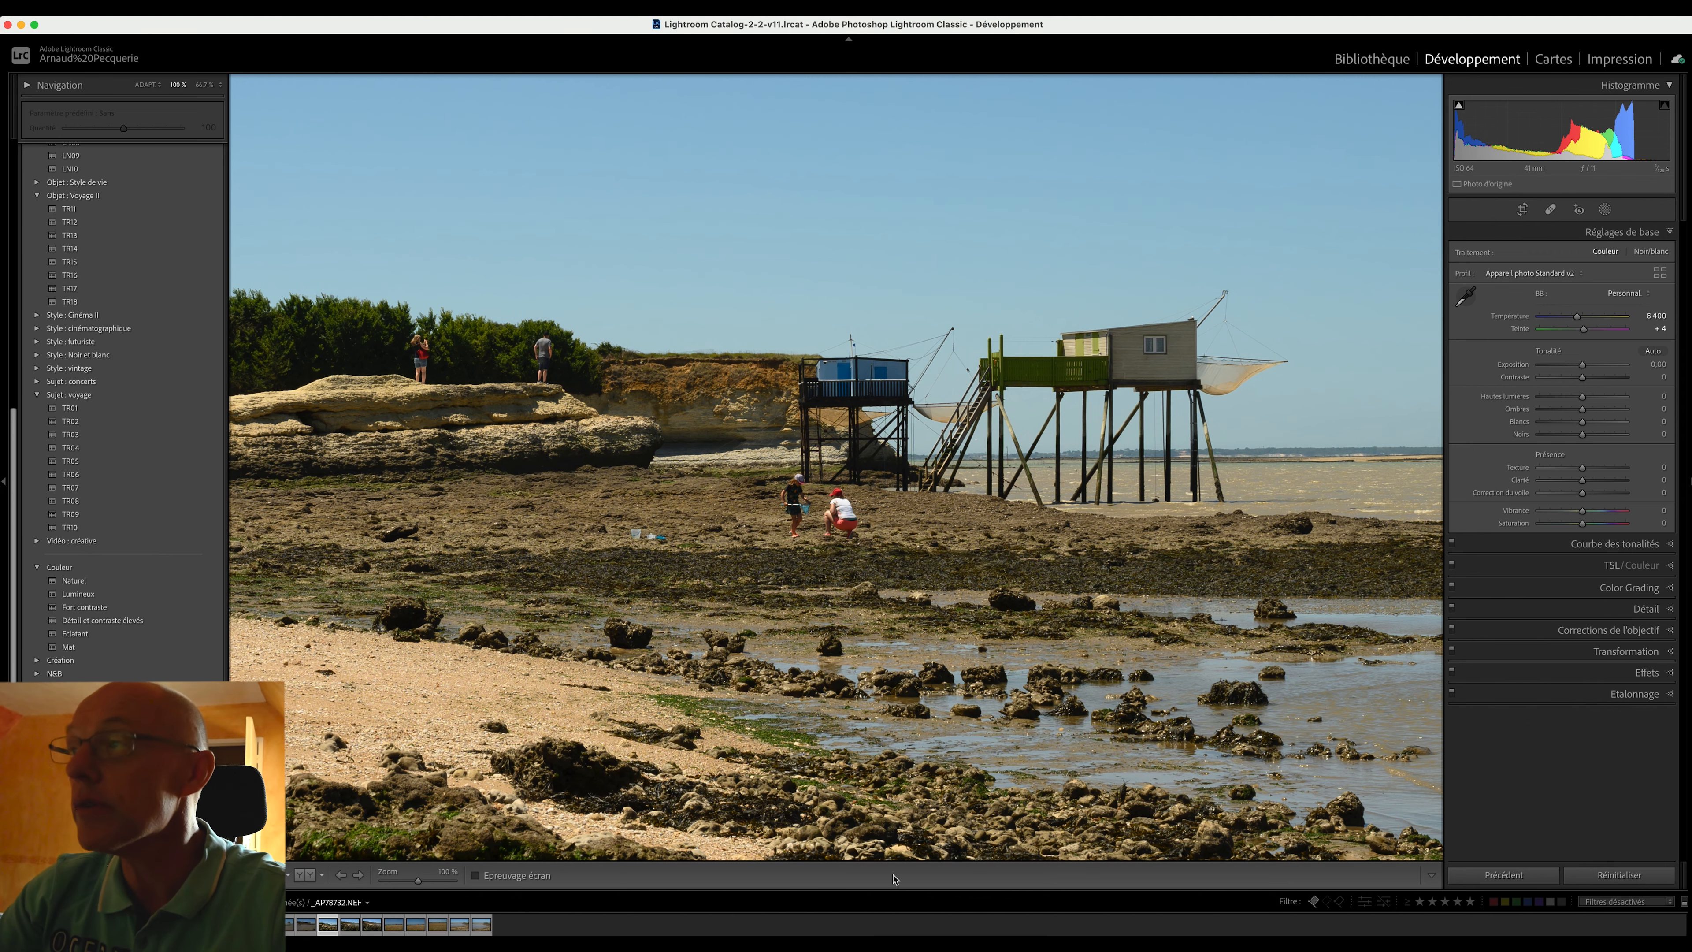
{"action": "key", "text": "super+minus"}
{"action": "key", "text": "super+minus"}
{"action": "key", "text": "super+minus"}
{"action": "key", "text": "super+minus"}
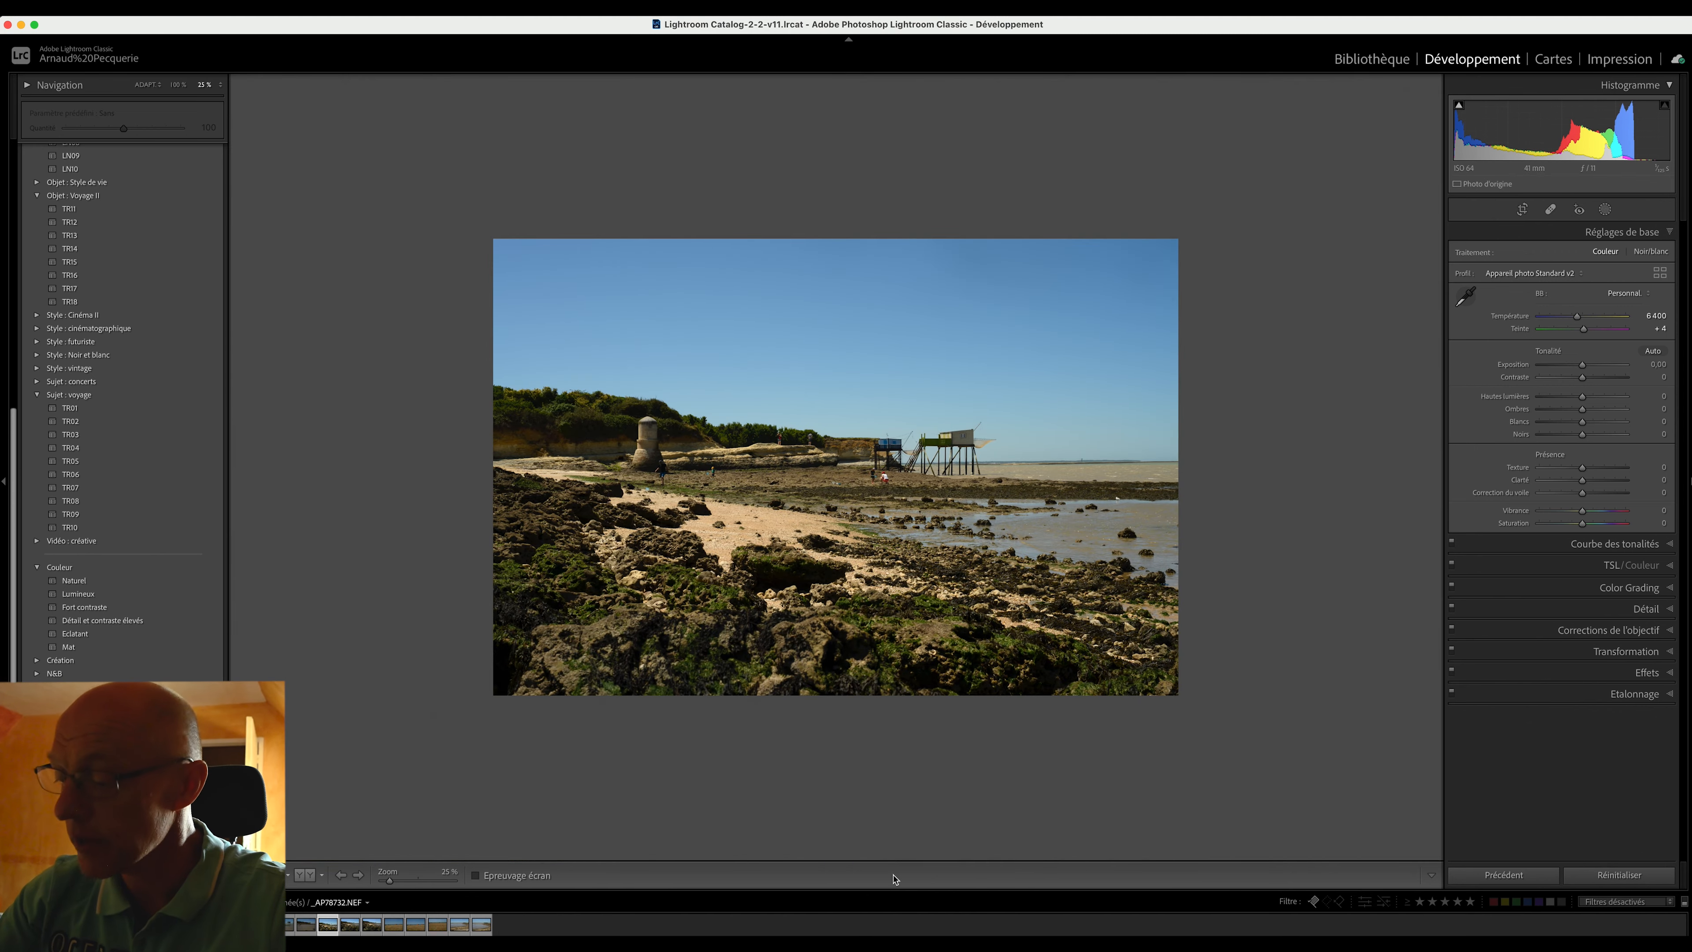
Fine-tune the photo's color temperature to about 6,350
{"action": "key", "text": "super+equal"}
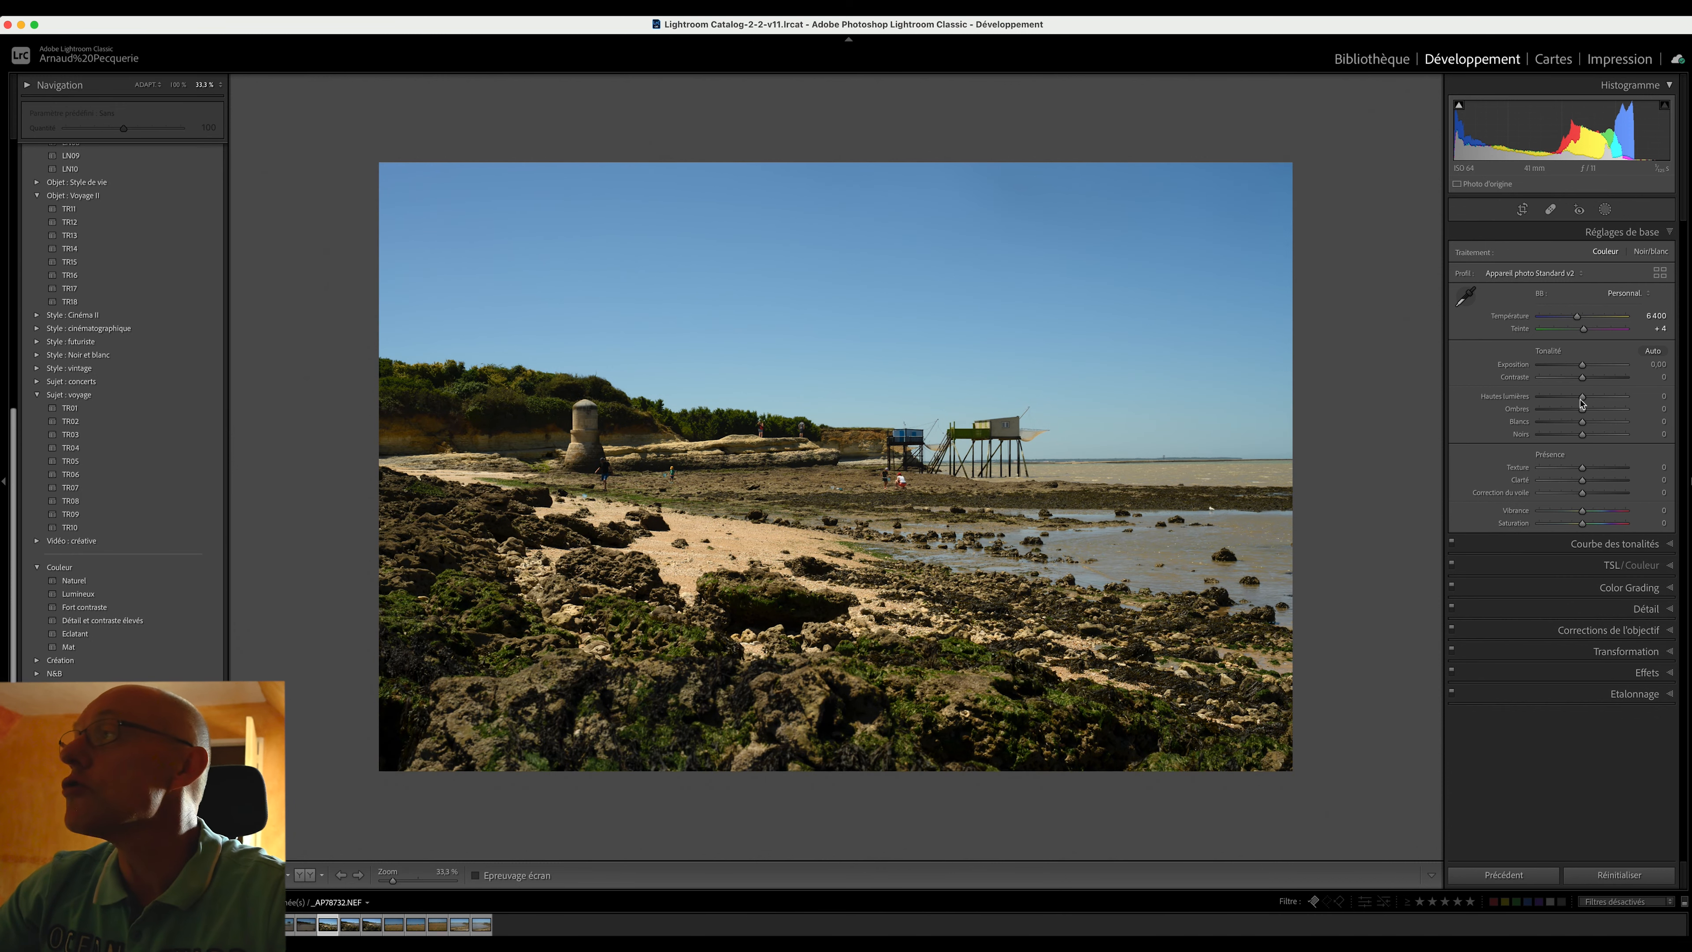
{"action": "left_click_drag", "start_coordinate": [1578, 319], "coordinate": [1578, 320]}
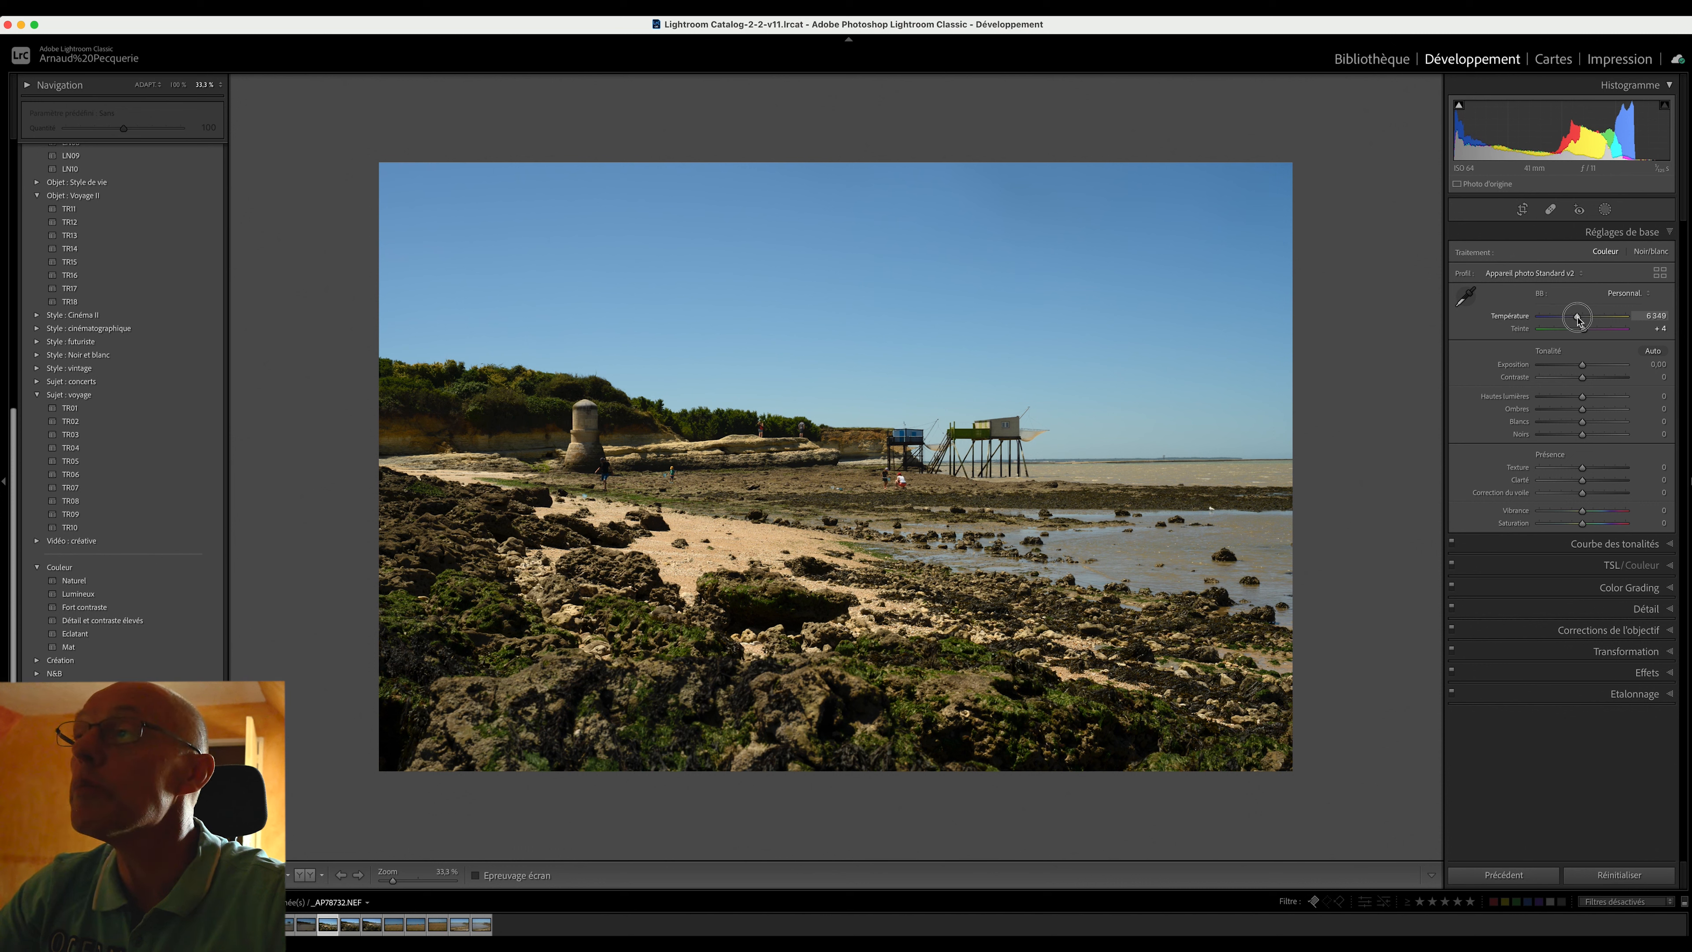
{"action": "left_click_drag", "start_coordinate": [1578, 319], "coordinate": [1578, 319]}
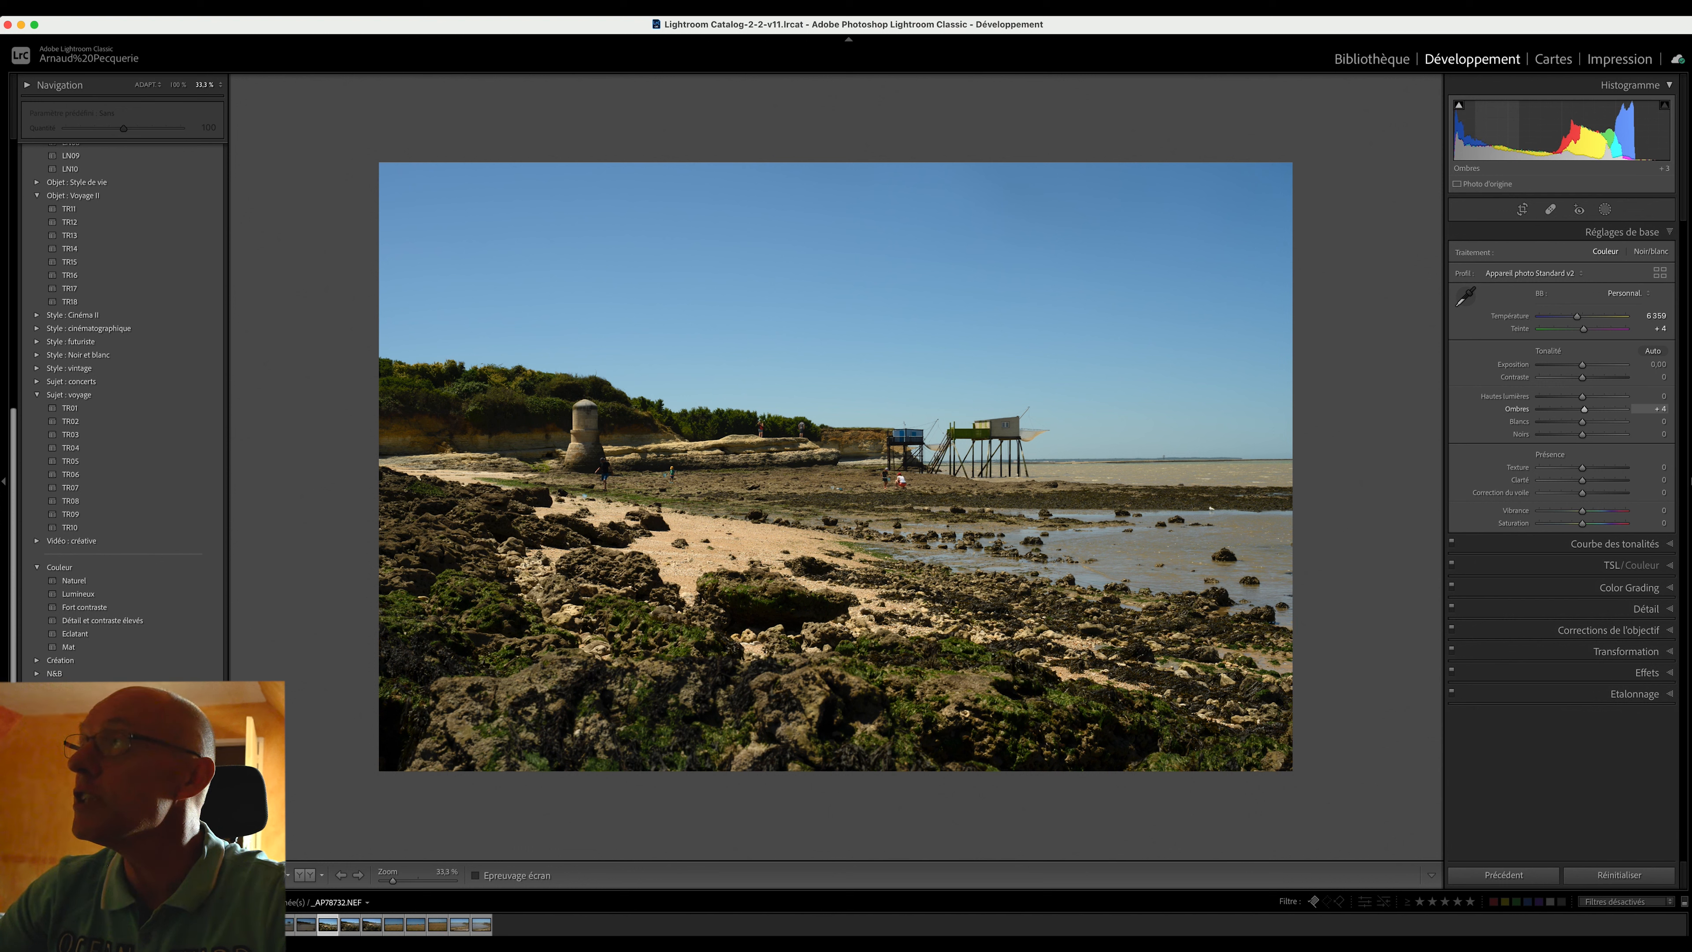
Try shadows at -50 and highlights at about +63 using the histogram, and reset both values
{"action": "mouse_move", "coordinate": [1499, 133]}
{"action": "left_mouse_down"}
{"action": "mouse_move", "coordinate": [1522, 134]}
{"action": "mouse_move", "coordinate": [1464, 133]}
{"action": "mouse_move", "coordinate": [1494, 131]}
{"action": "left_mouse_up"}
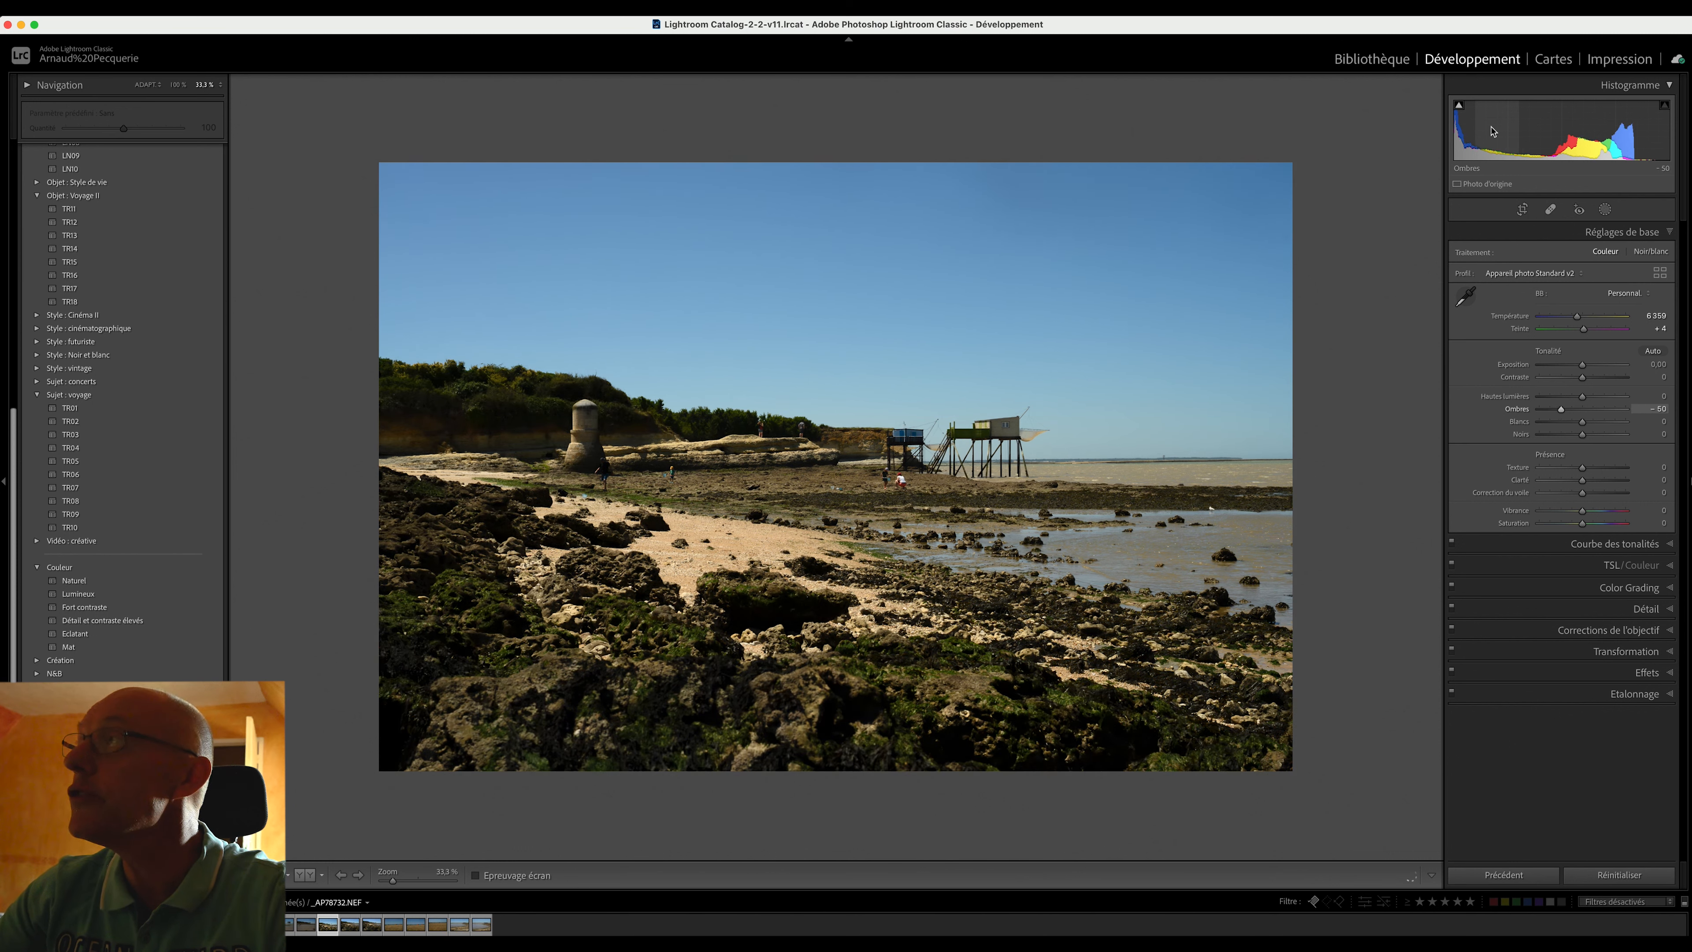
{"action": "left_click_drag", "start_coordinate": [1609, 132], "coordinate": [1658, 131]}
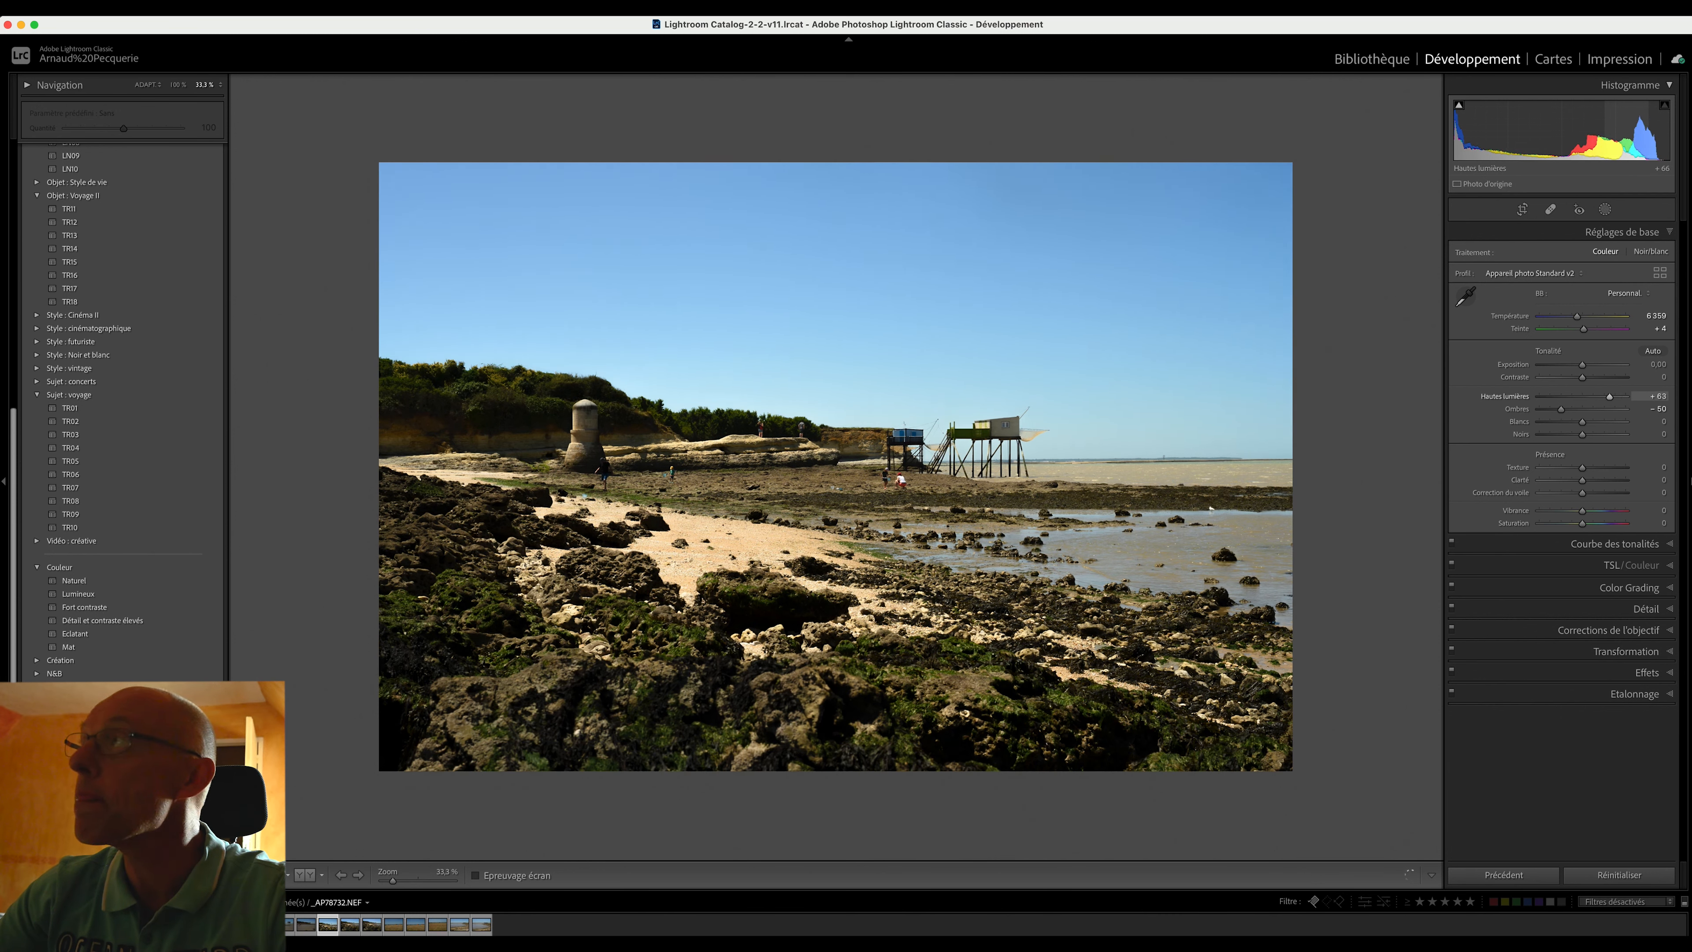
{"action": "double_click", "coordinate": [1519, 398]}
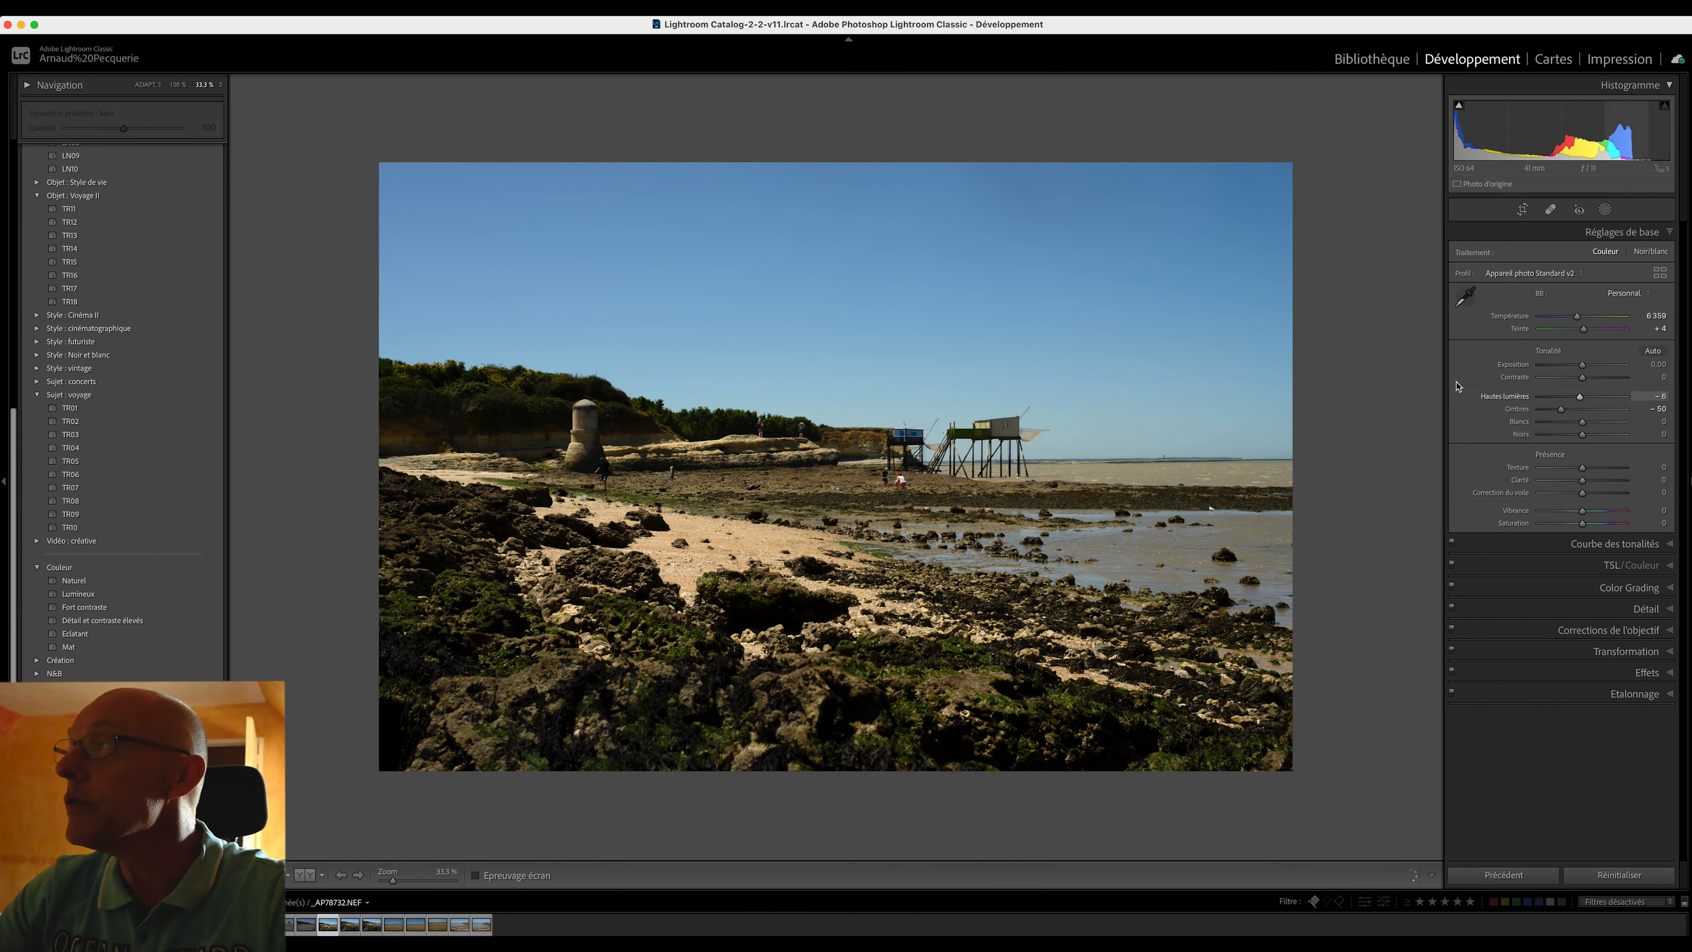
{"action": "double_click", "coordinate": [1516, 409]}
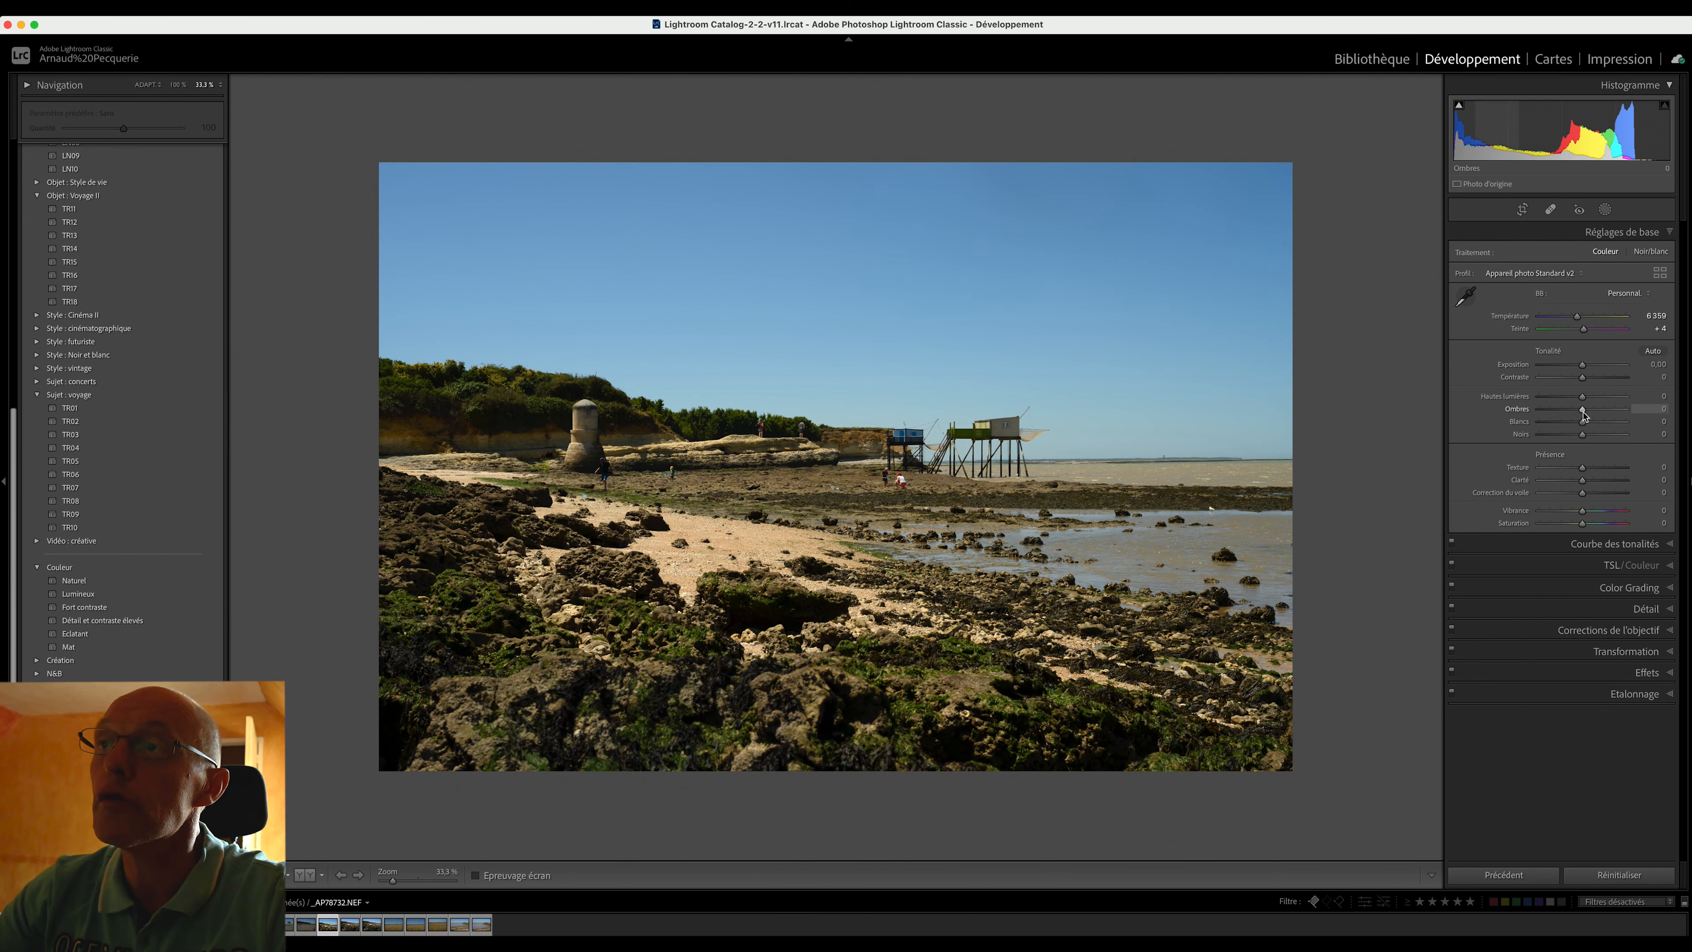
Raise the shadows to +27 and the highlights to +15, comparing the photo before and after
{"action": "left_click_drag", "start_coordinate": [1584, 415], "coordinate": [1596, 414]}
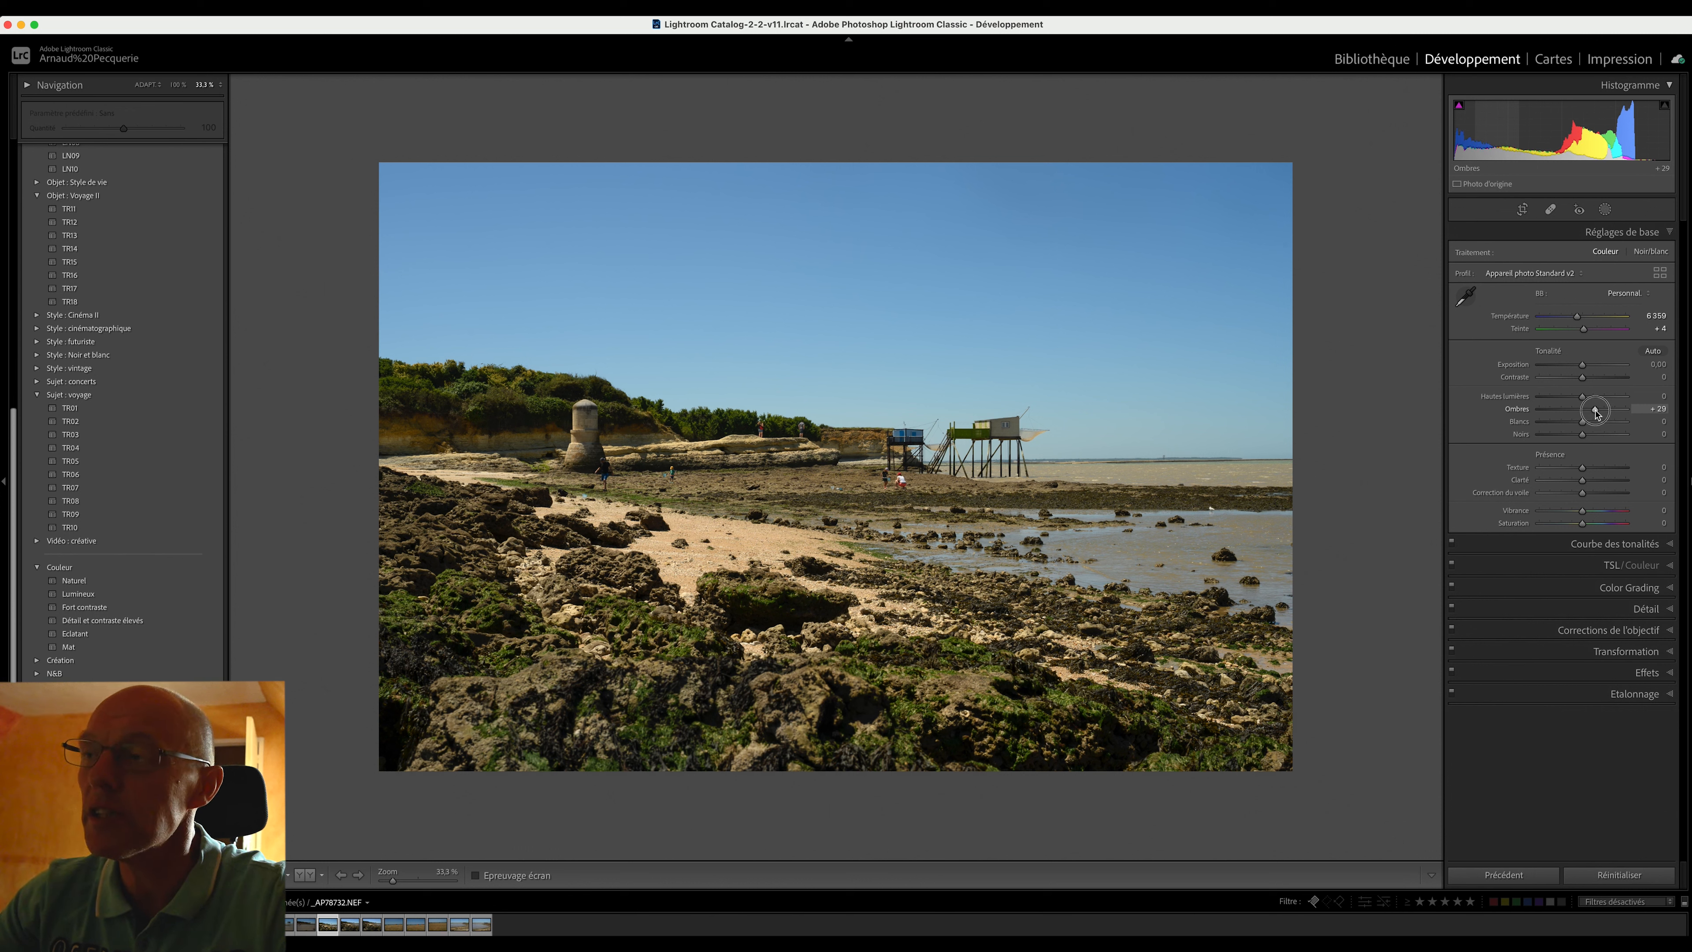
{"action": "left_click_drag", "start_coordinate": [1596, 414], "coordinate": [1596, 414]}
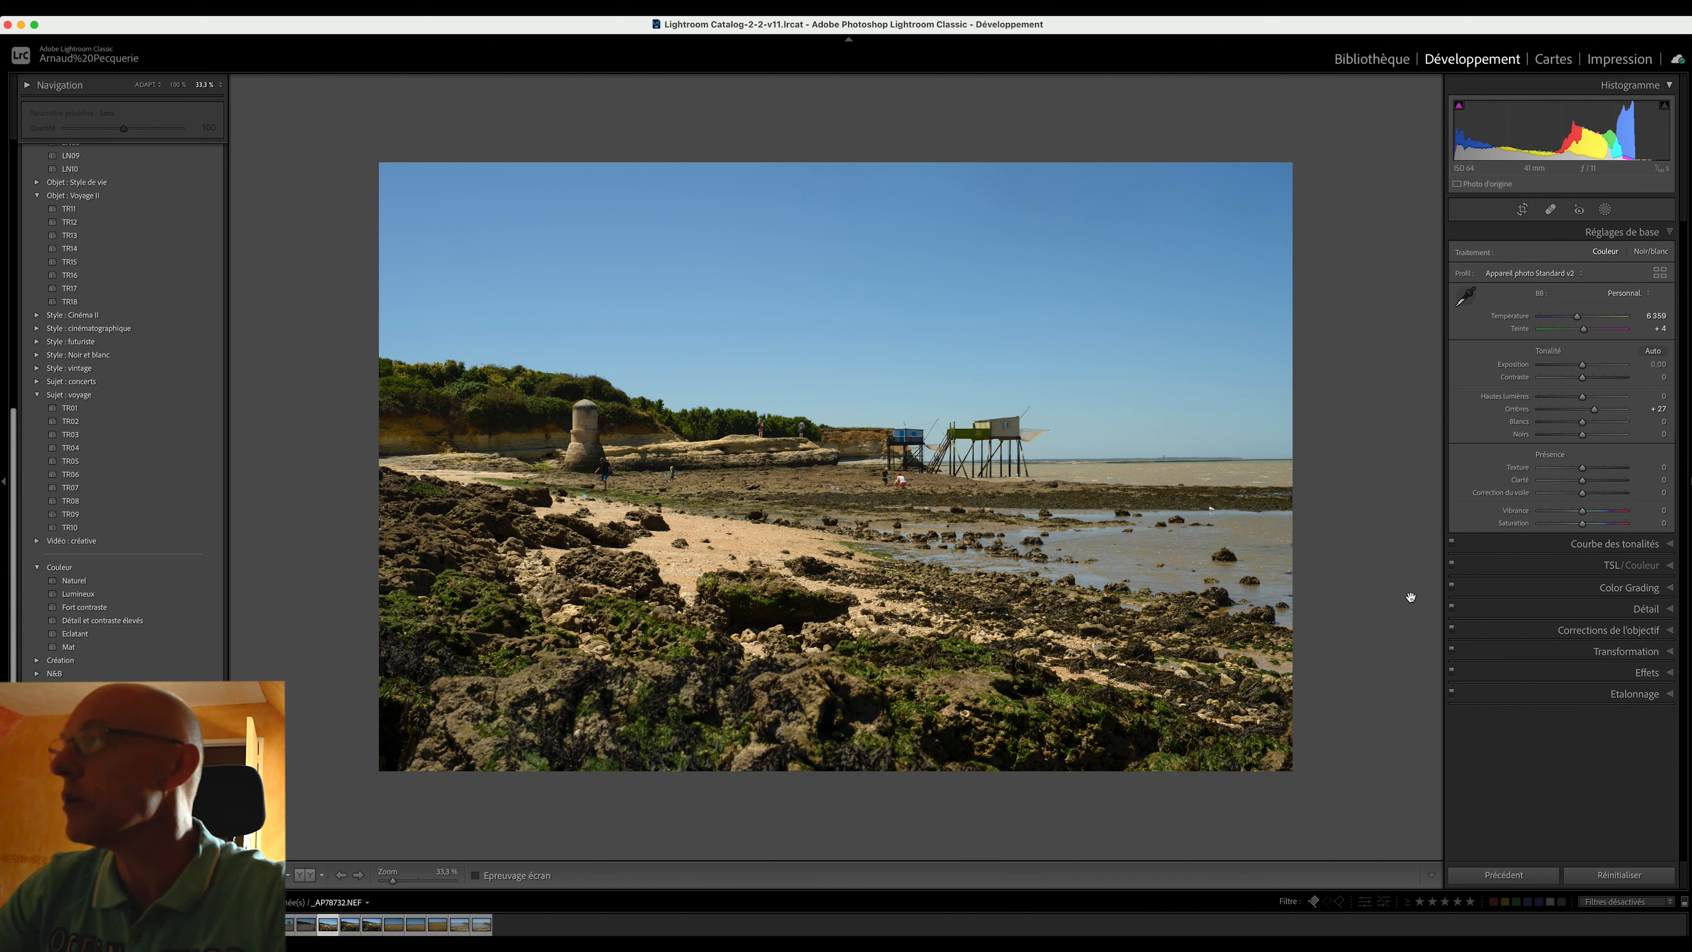
{"action": "left_click", "coordinate": [1584, 398]}
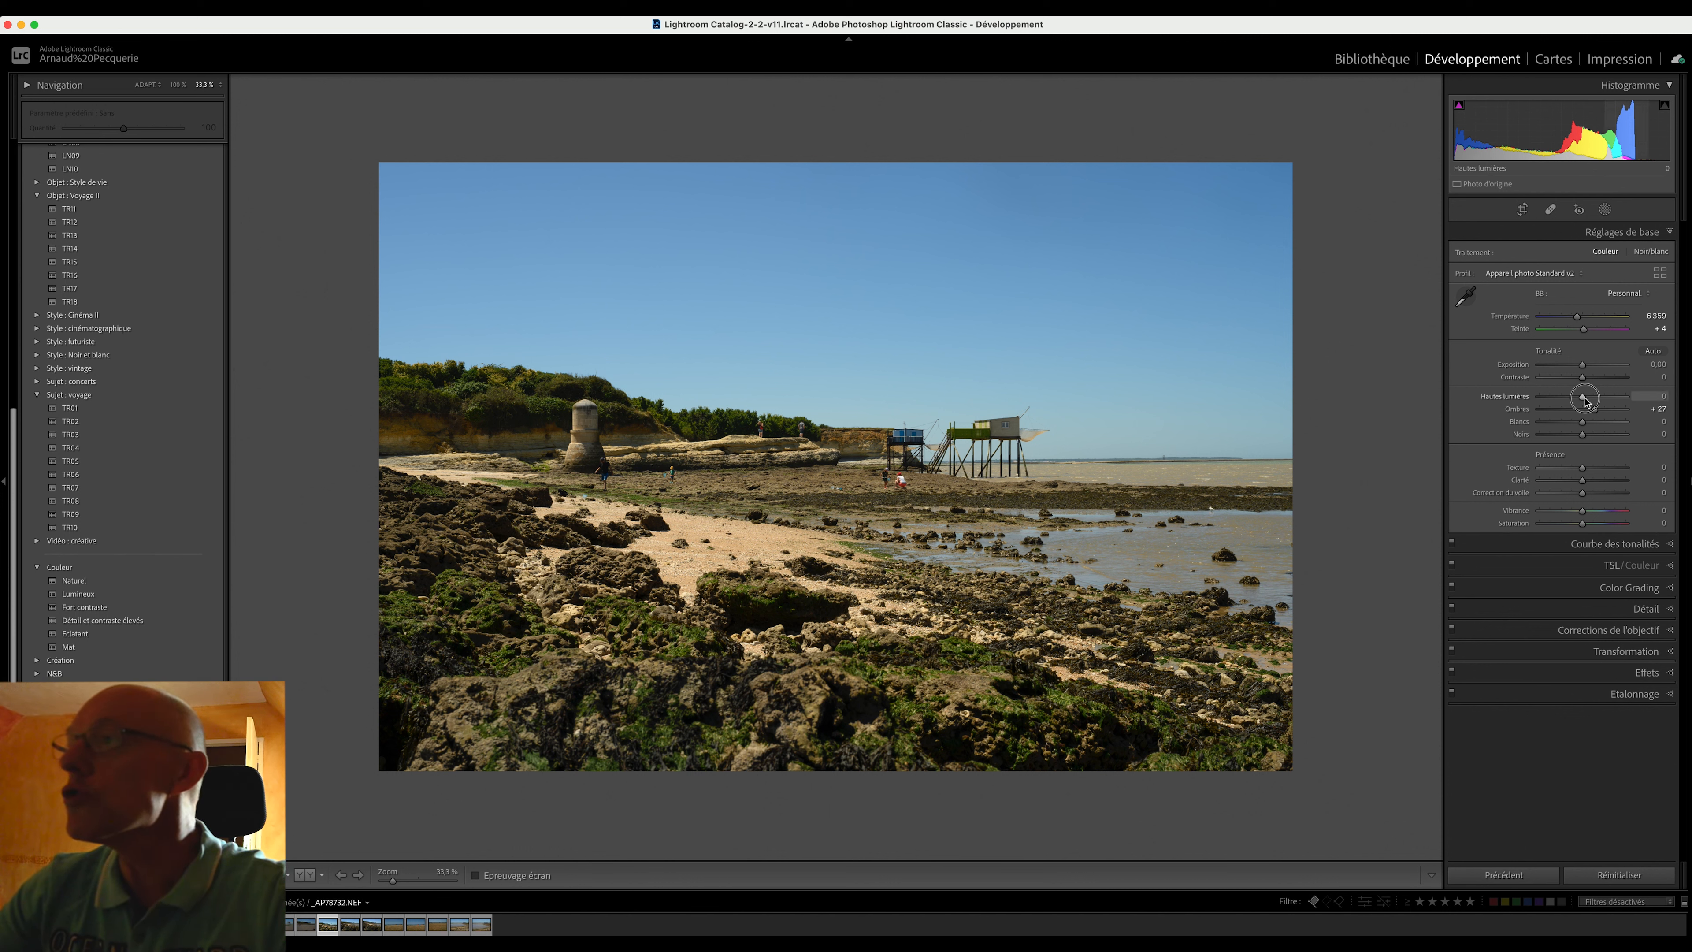
{"action": "left_click_drag", "start_coordinate": [1585, 399], "coordinate": [1551, 405]}
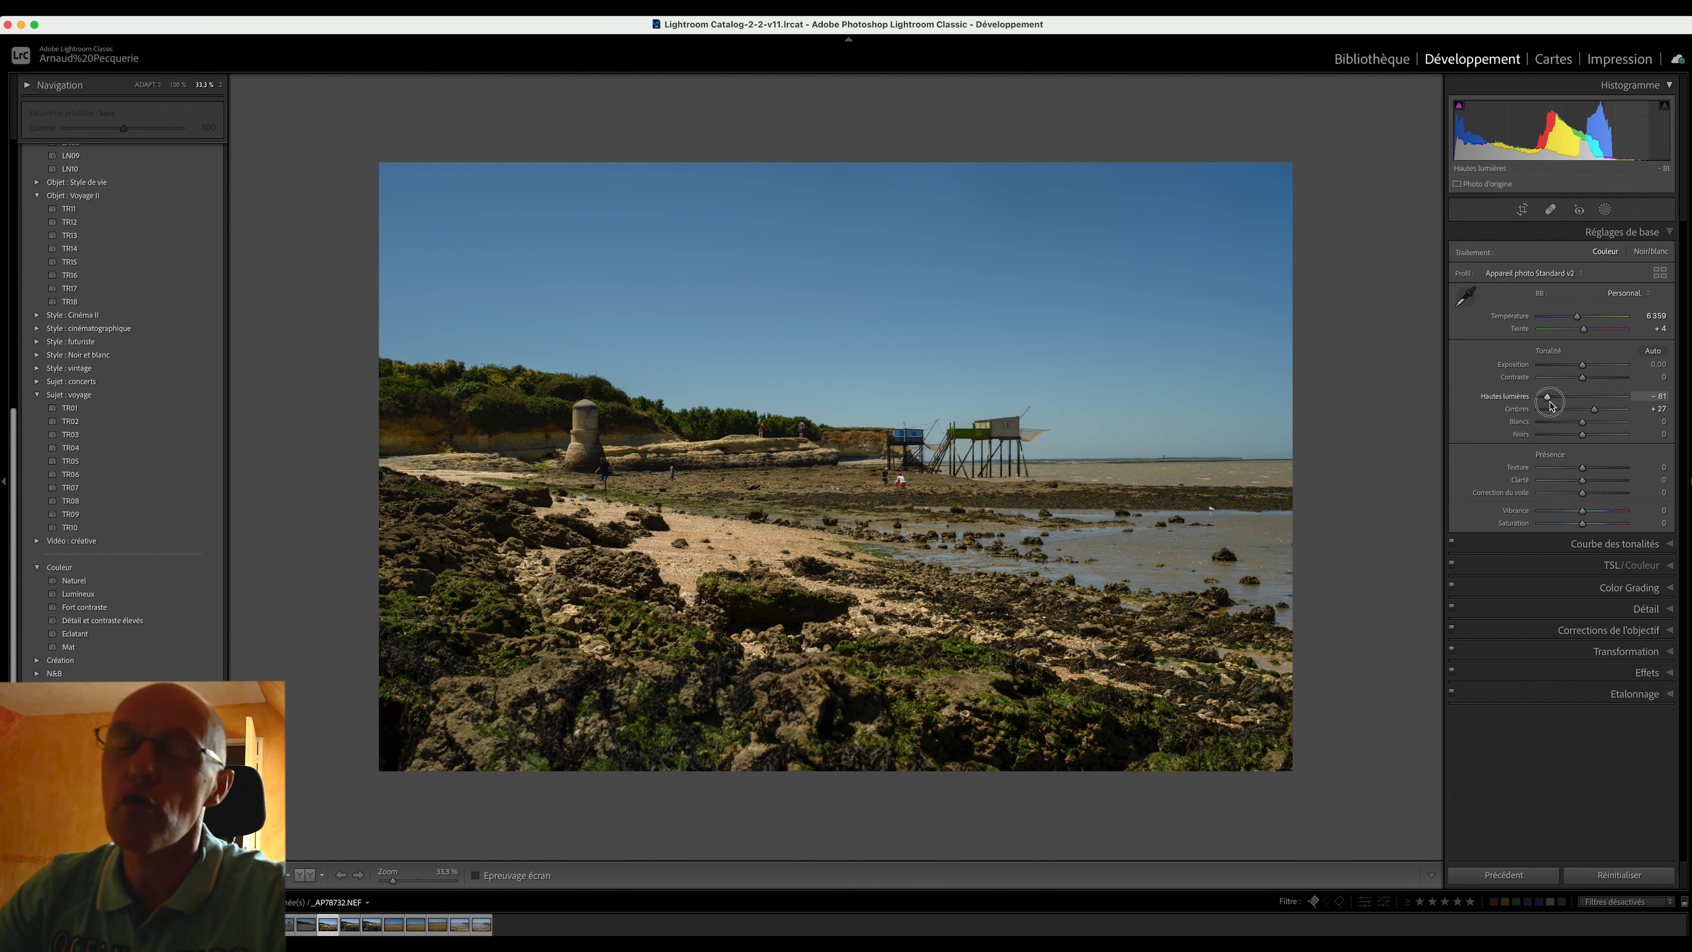
{"action": "left_click_drag", "start_coordinate": [1550, 405], "coordinate": [1591, 404]}
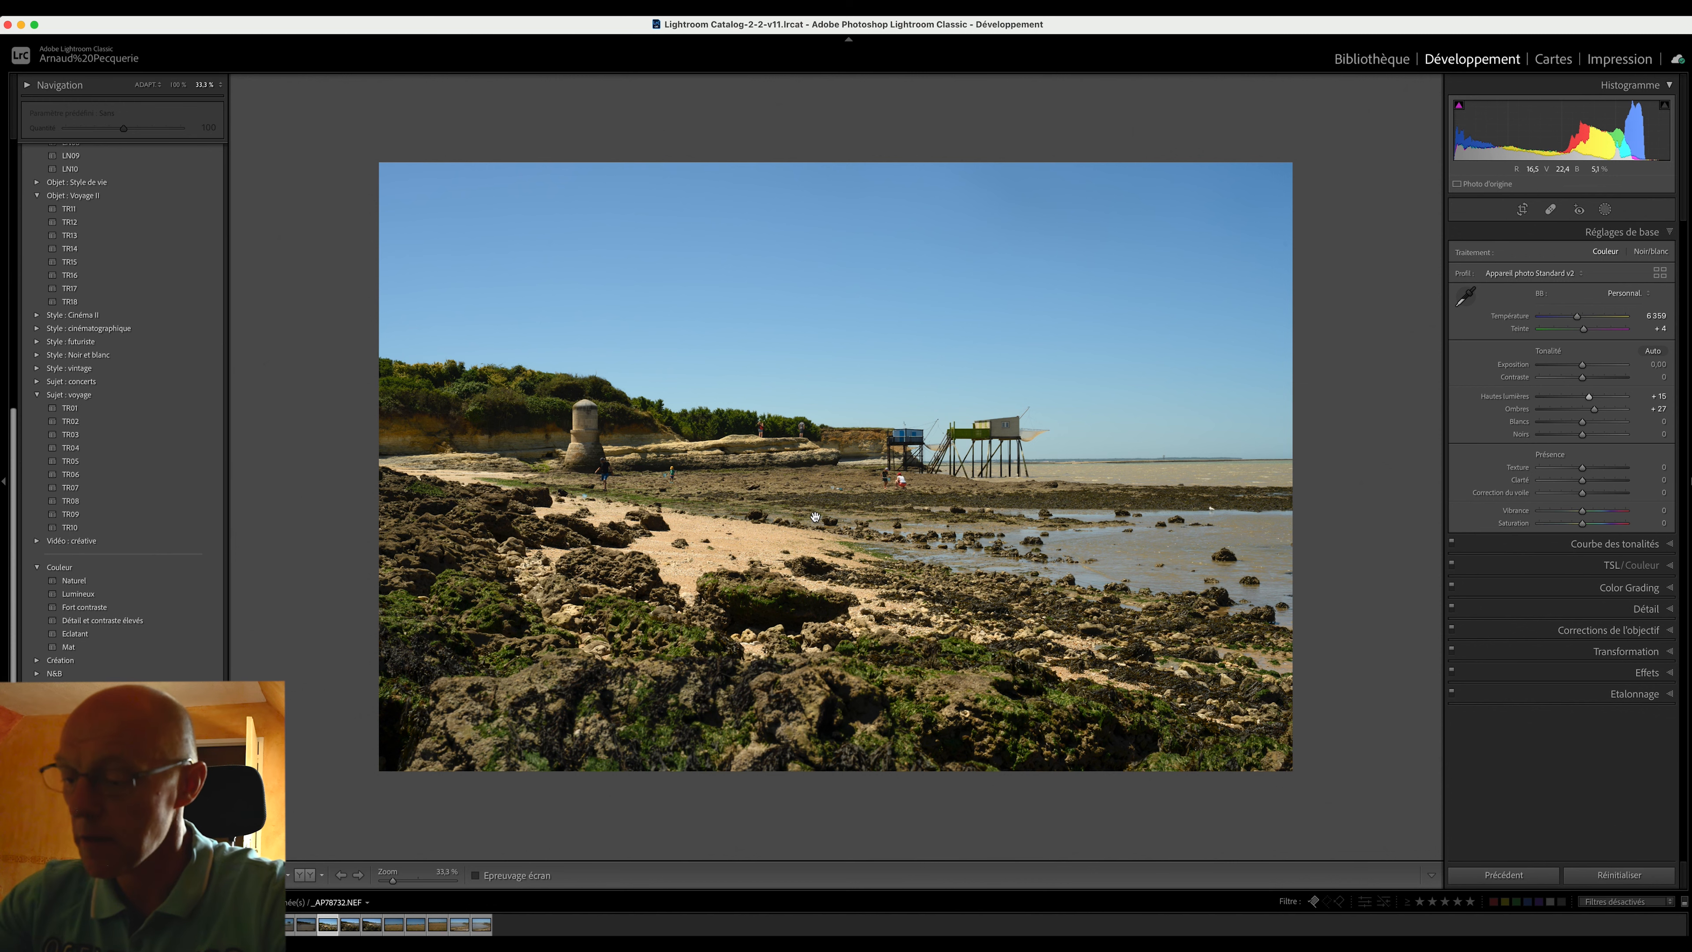
{"action": "key", "text": "y"}
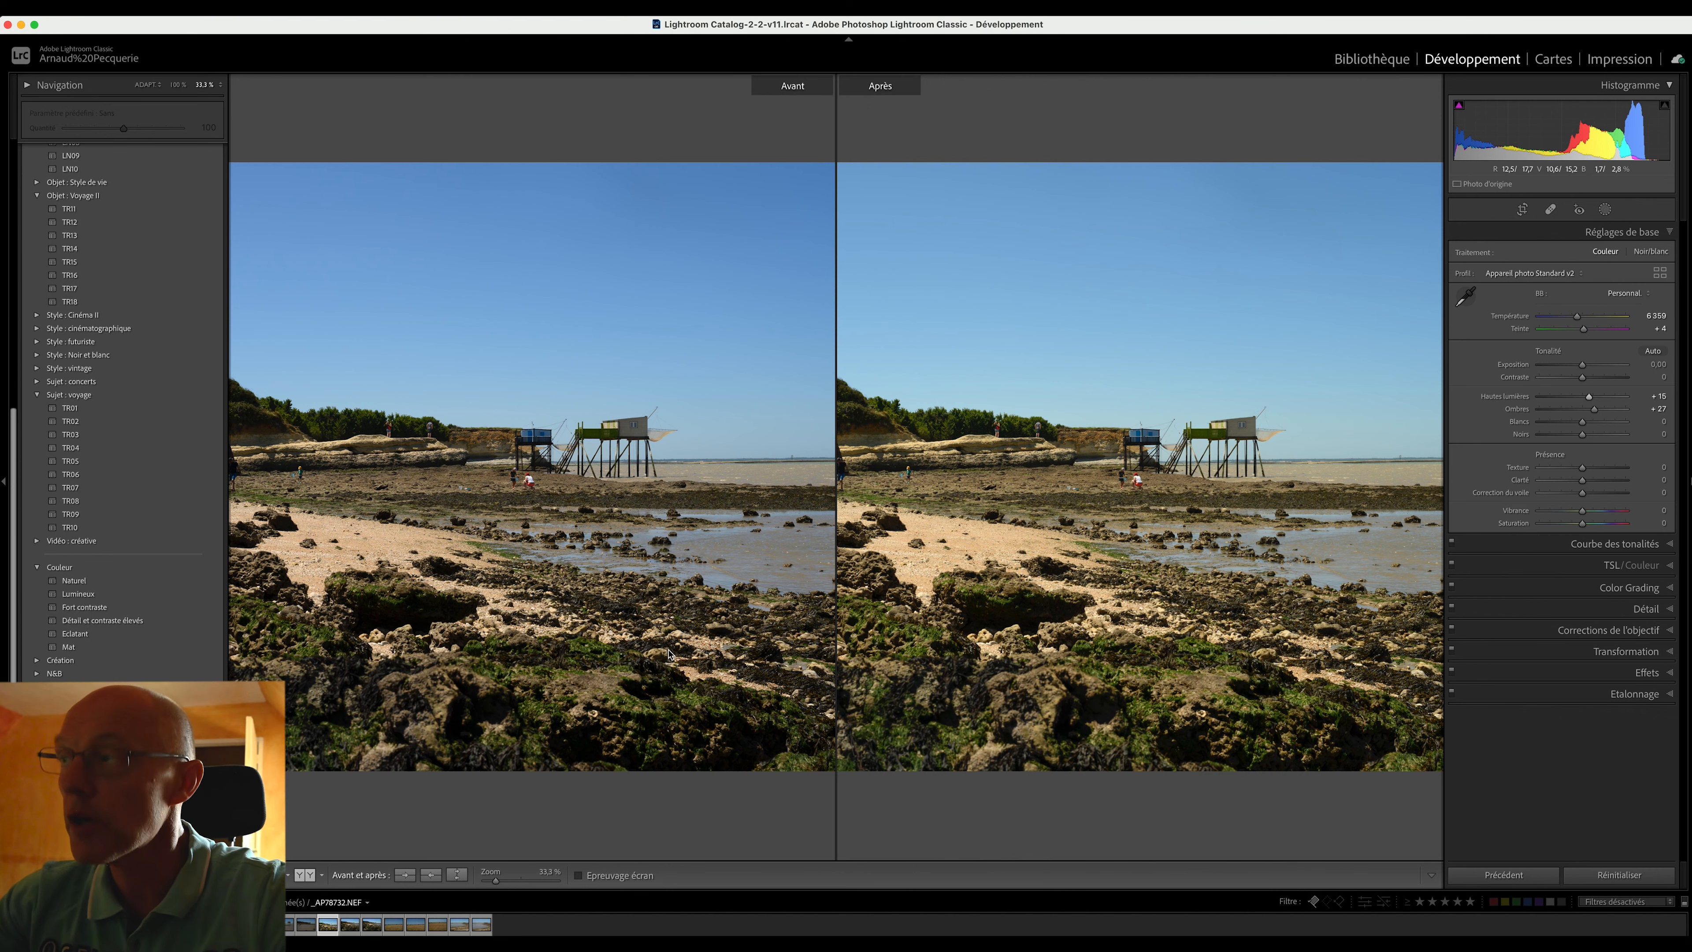
{"action": "key", "text": "y"}
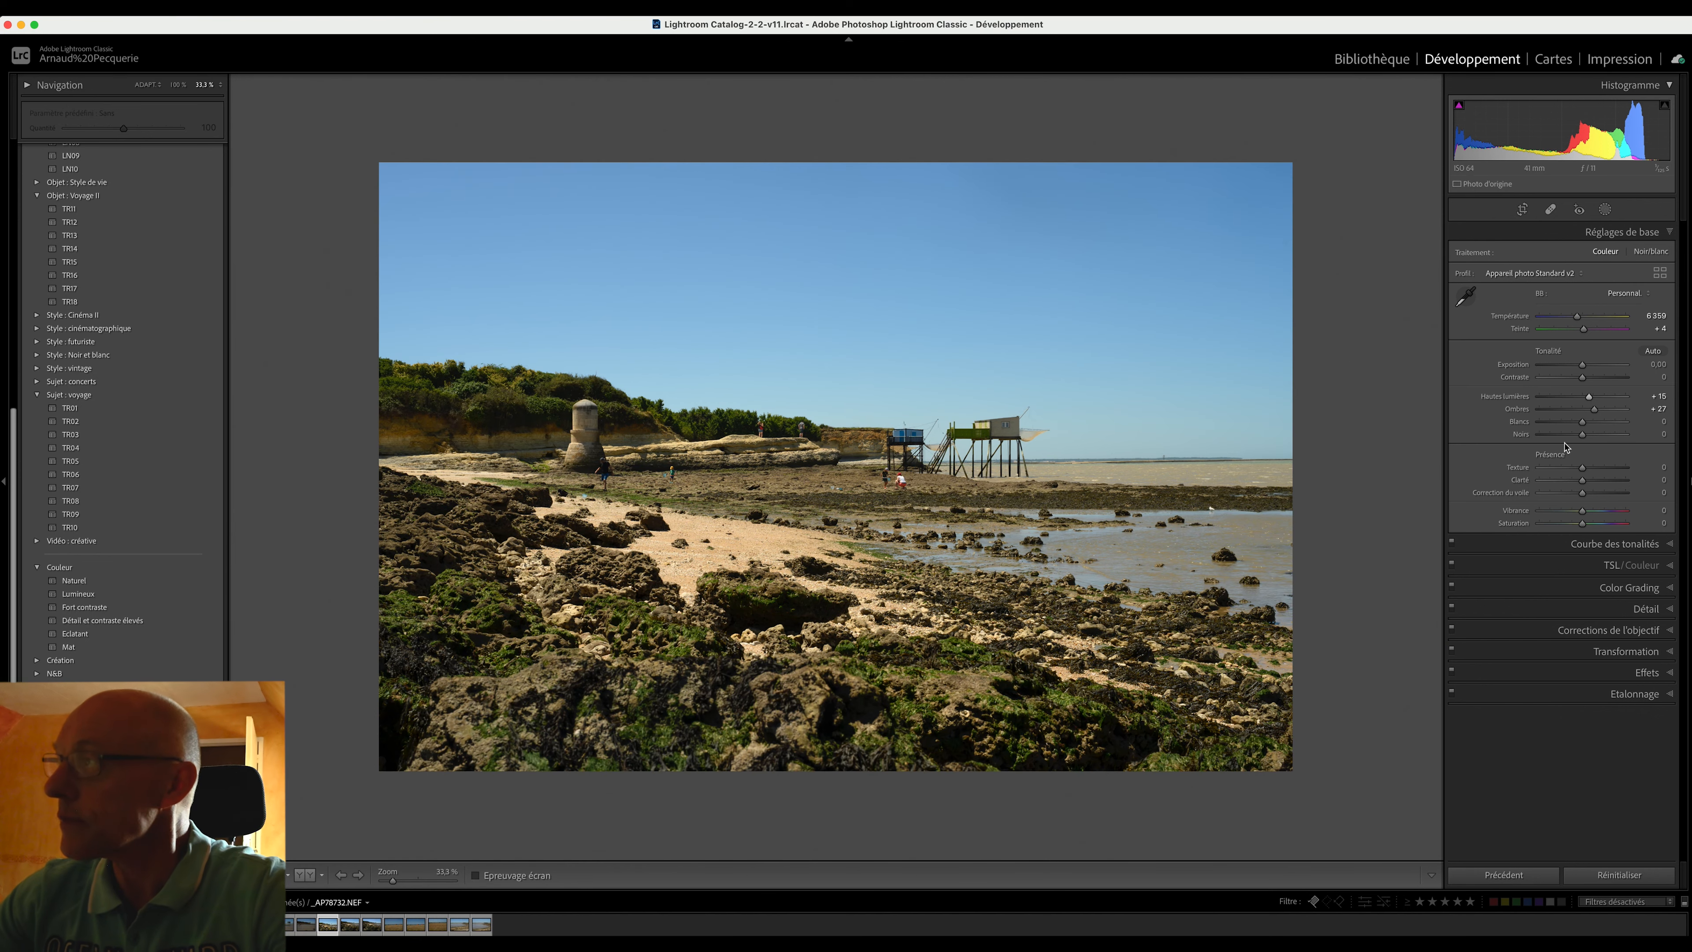
Raise the whites to about +55 and lower the blacks to -21, with the shadow clipping overlay switched off
{"action": "left_click_drag", "start_coordinate": [1583, 426], "coordinate": [1606, 426]}
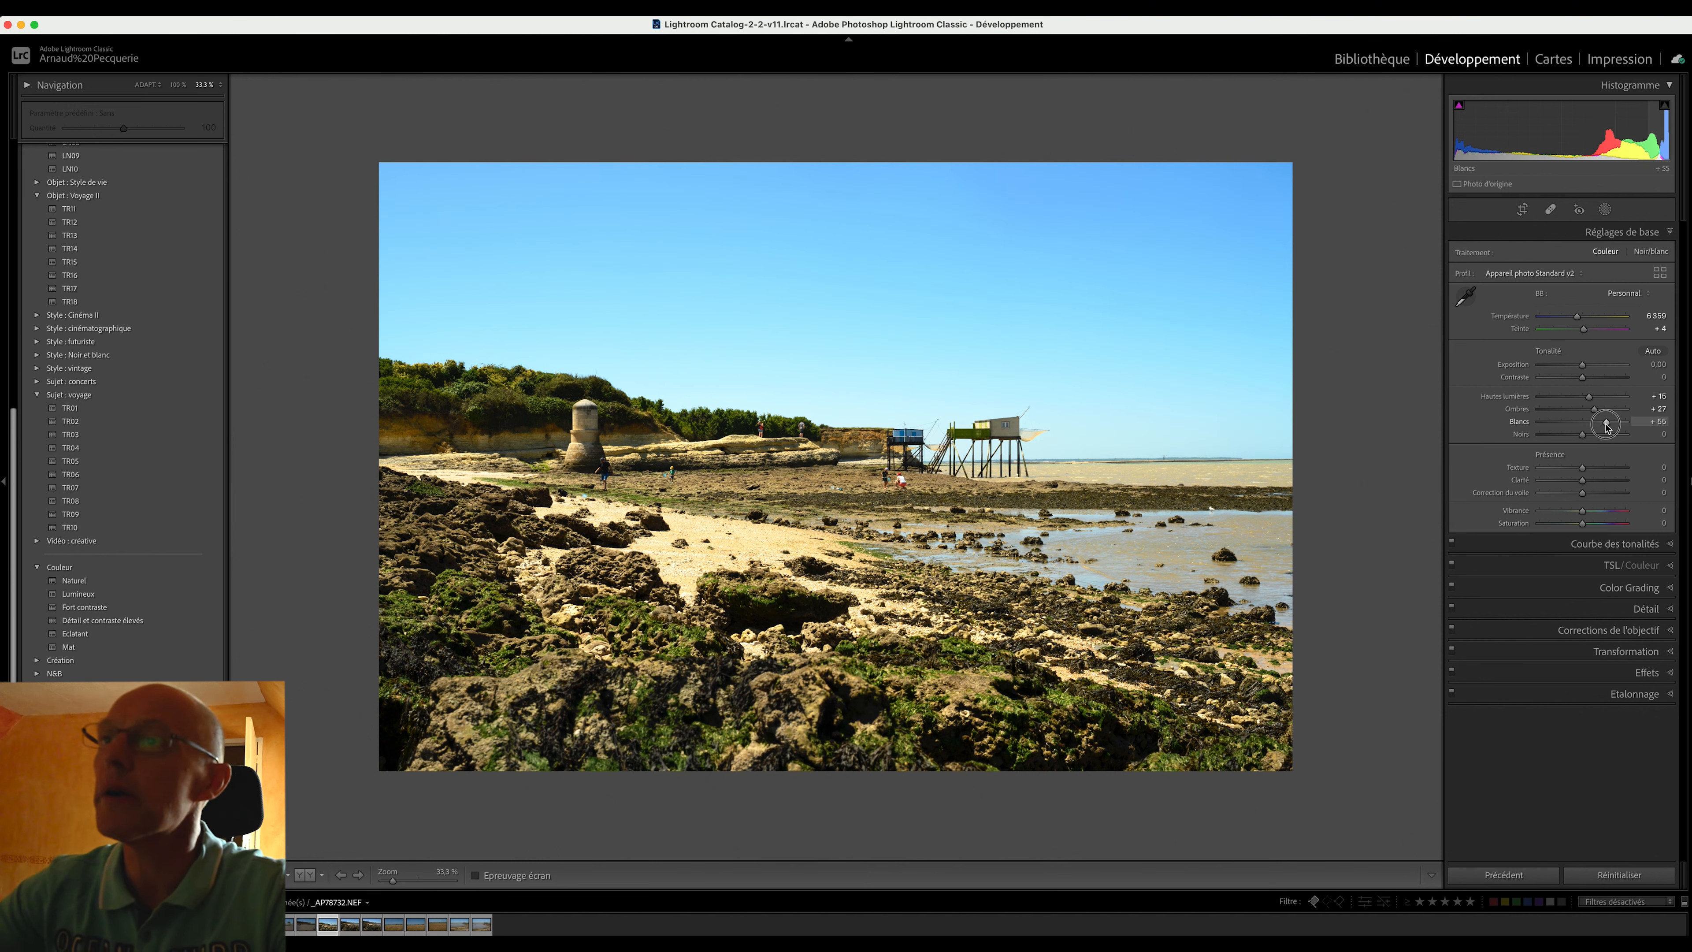
{"action": "left_click_drag", "start_coordinate": [1605, 425], "coordinate": [1606, 425]}
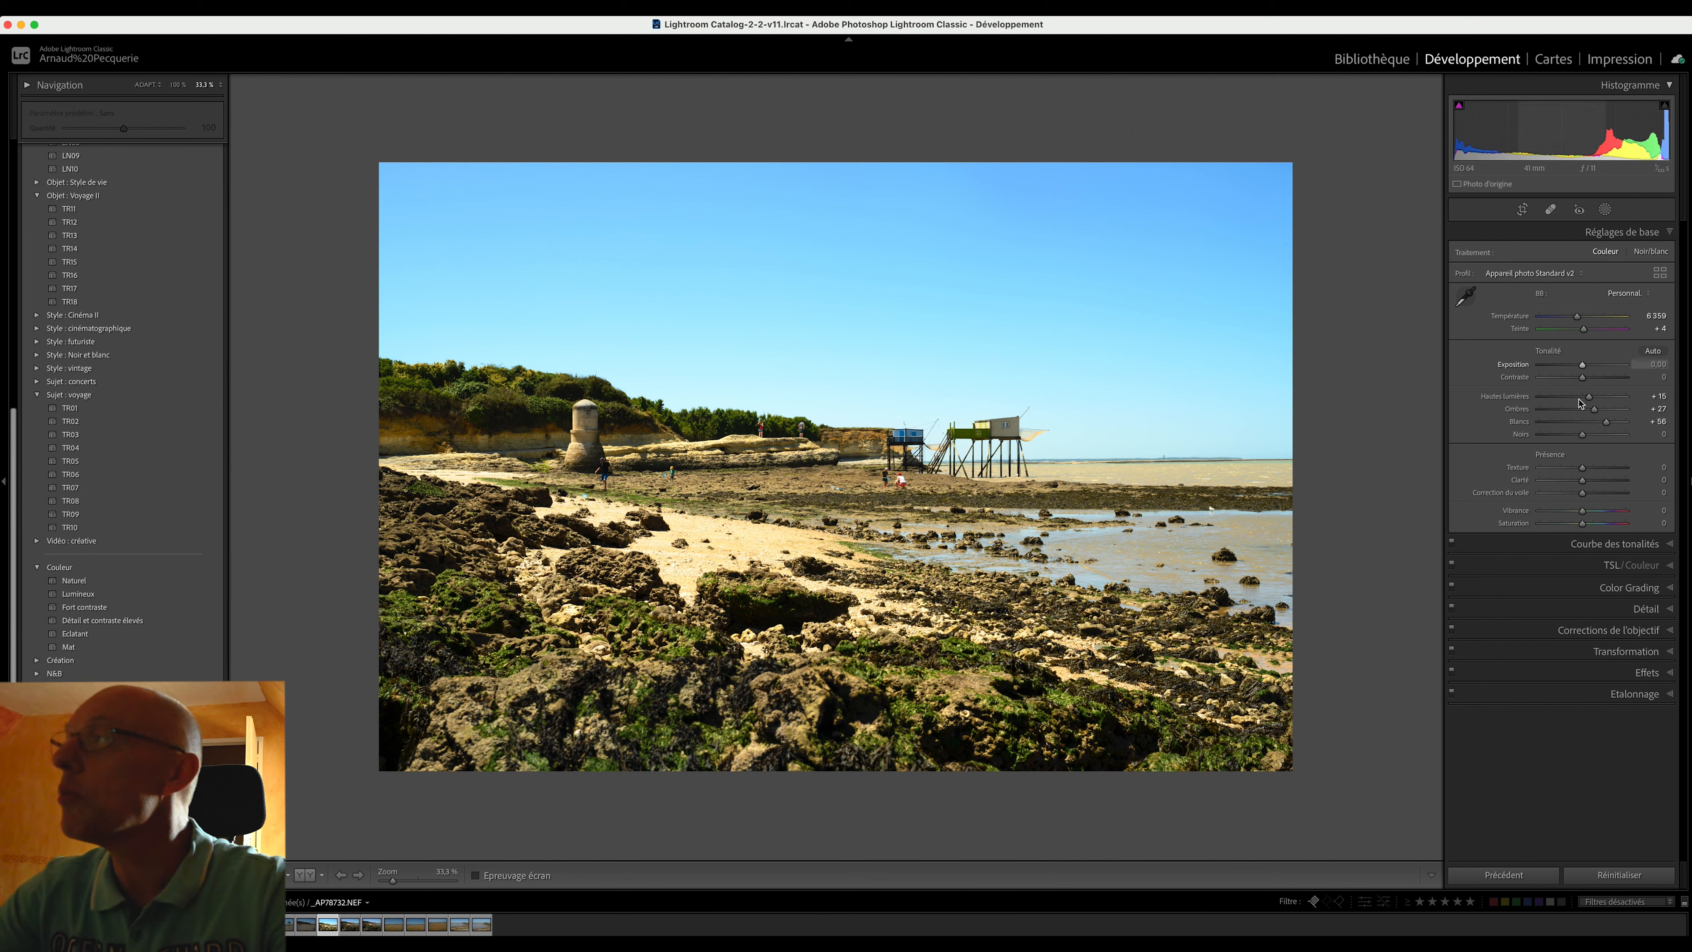
{"action": "left_click_drag", "start_coordinate": [1605, 425], "coordinate": [1605, 425]}
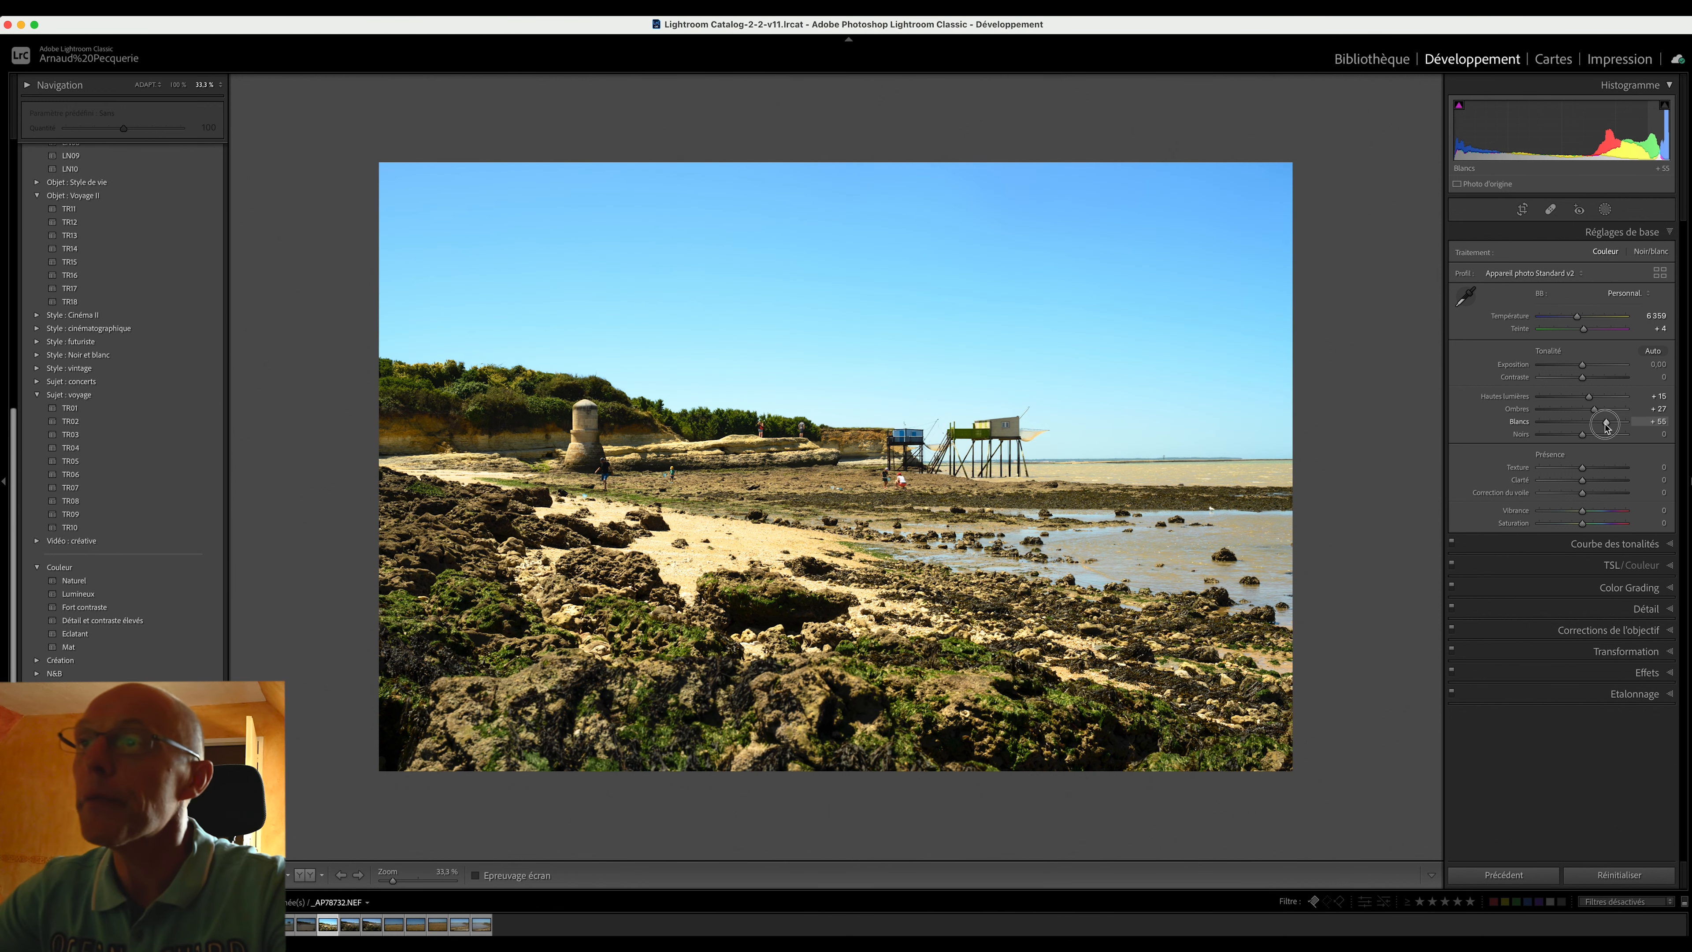
{"action": "left_click_drag", "start_coordinate": [1605, 427], "coordinate": [1606, 426]}
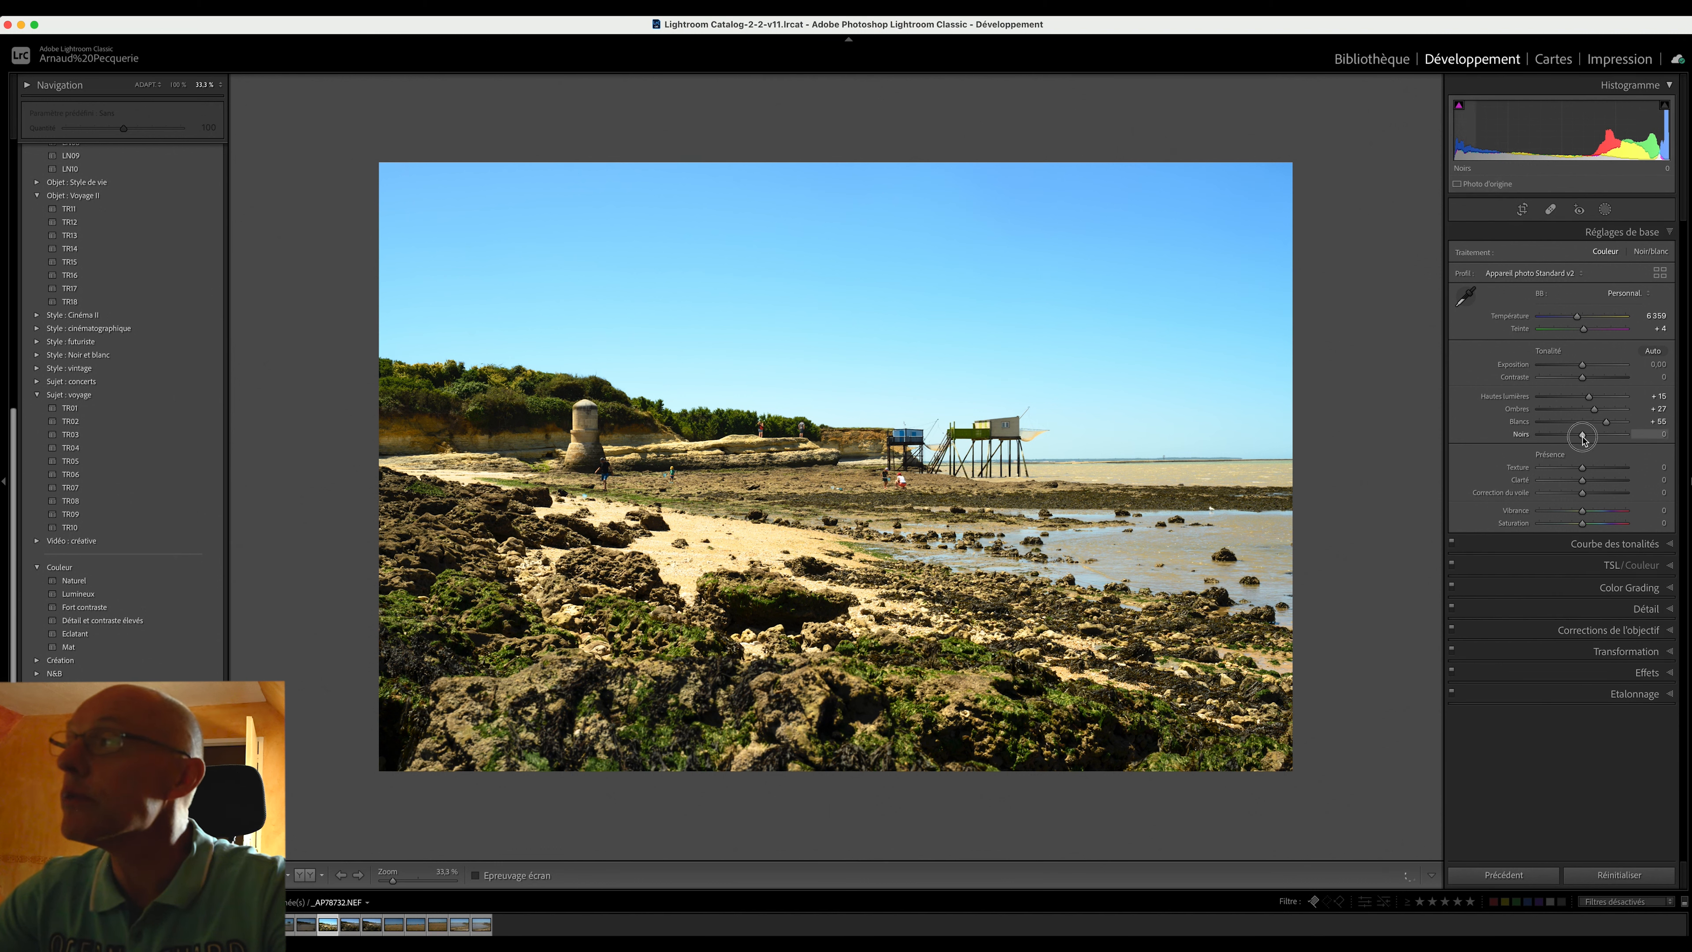
{"action": "left_click_drag", "start_coordinate": [1581, 440], "coordinate": [1573, 440]}
{"action": "left_click", "coordinate": [1459, 108]}
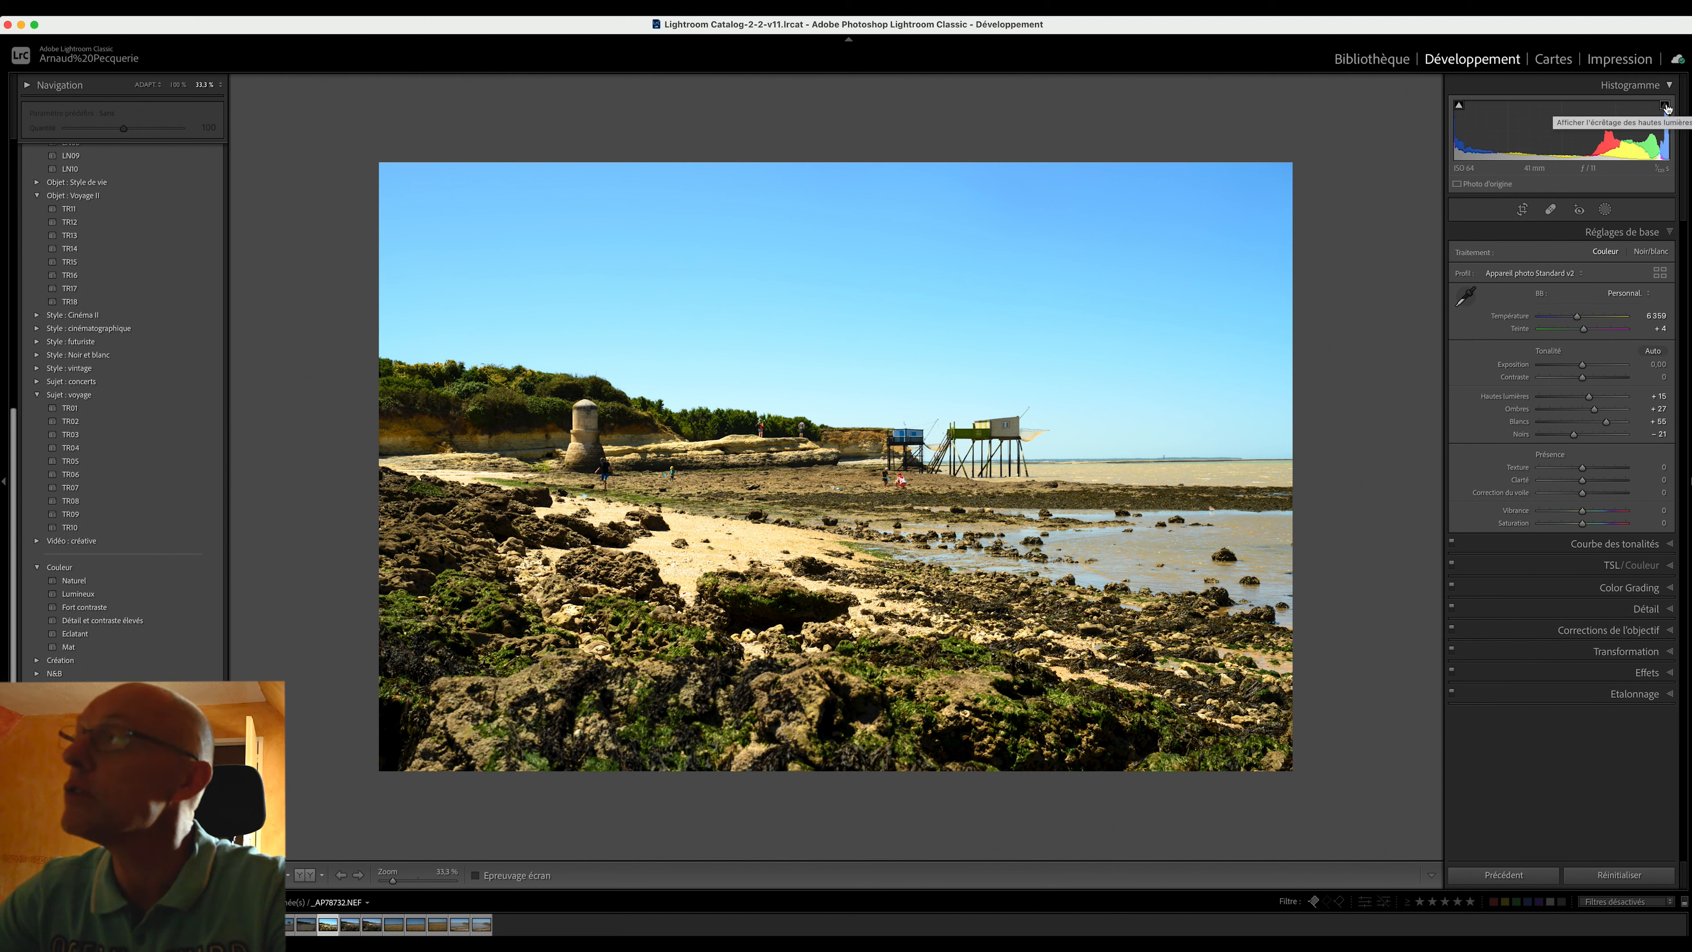
Try the whites at +99, check the highlight clipping overlay, and undo the whites change
{"action": "left_click_drag", "start_coordinate": [1606, 424], "coordinate": [1625, 422]}
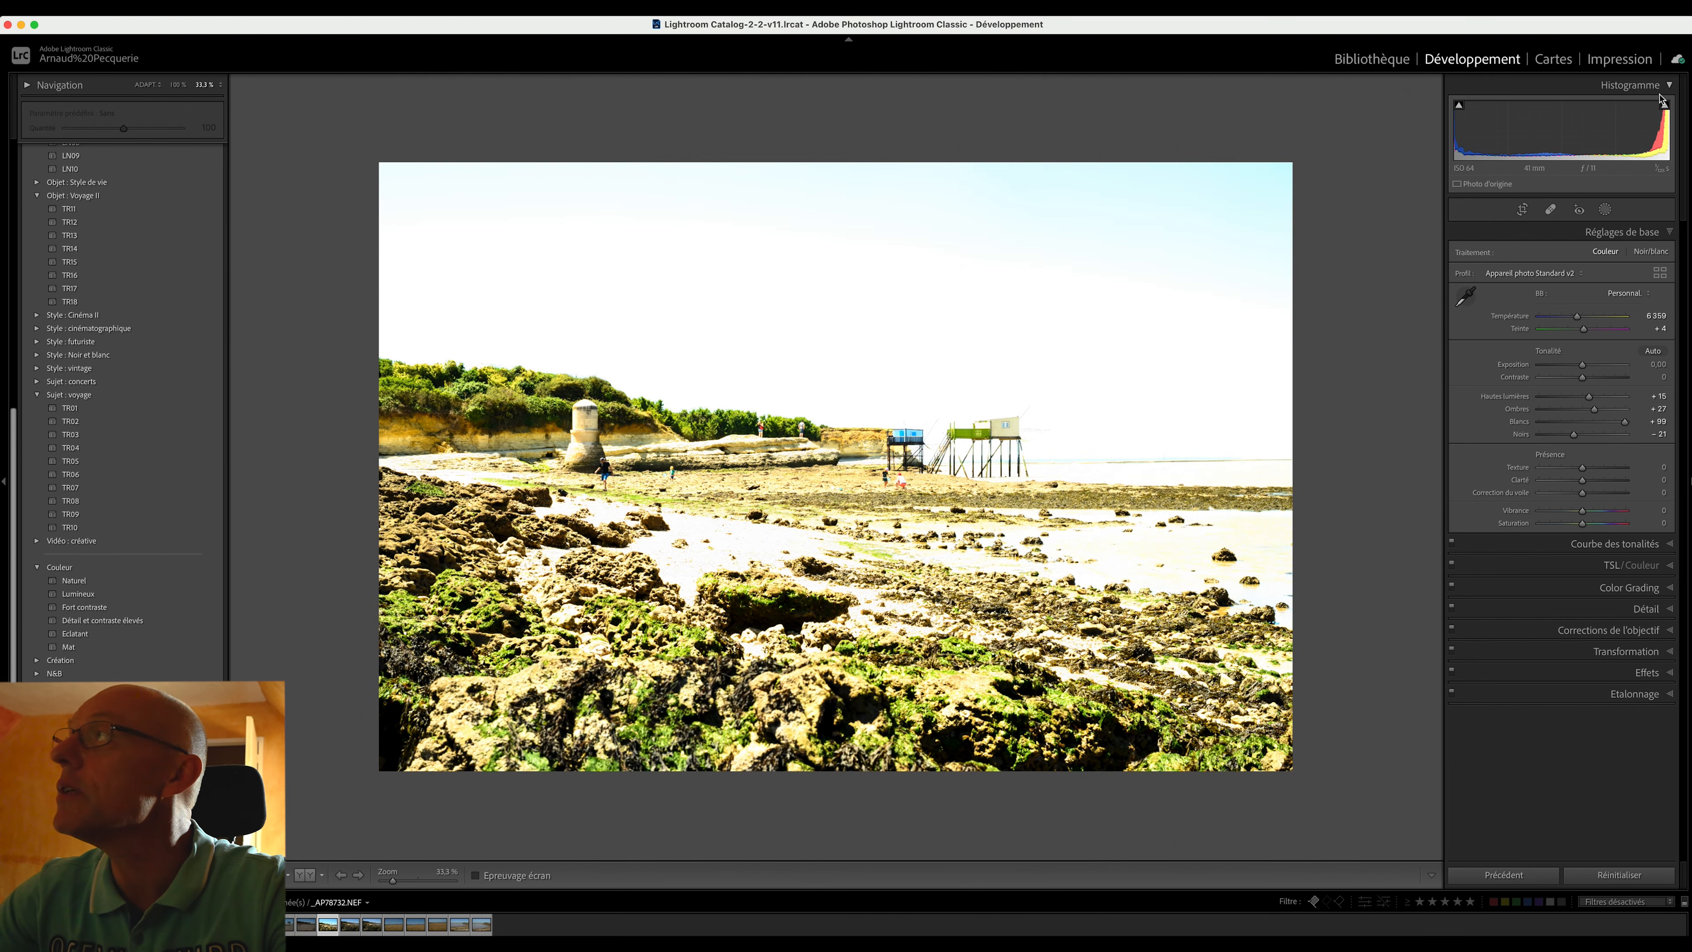
{"action": "left_click", "coordinate": [1664, 108]}
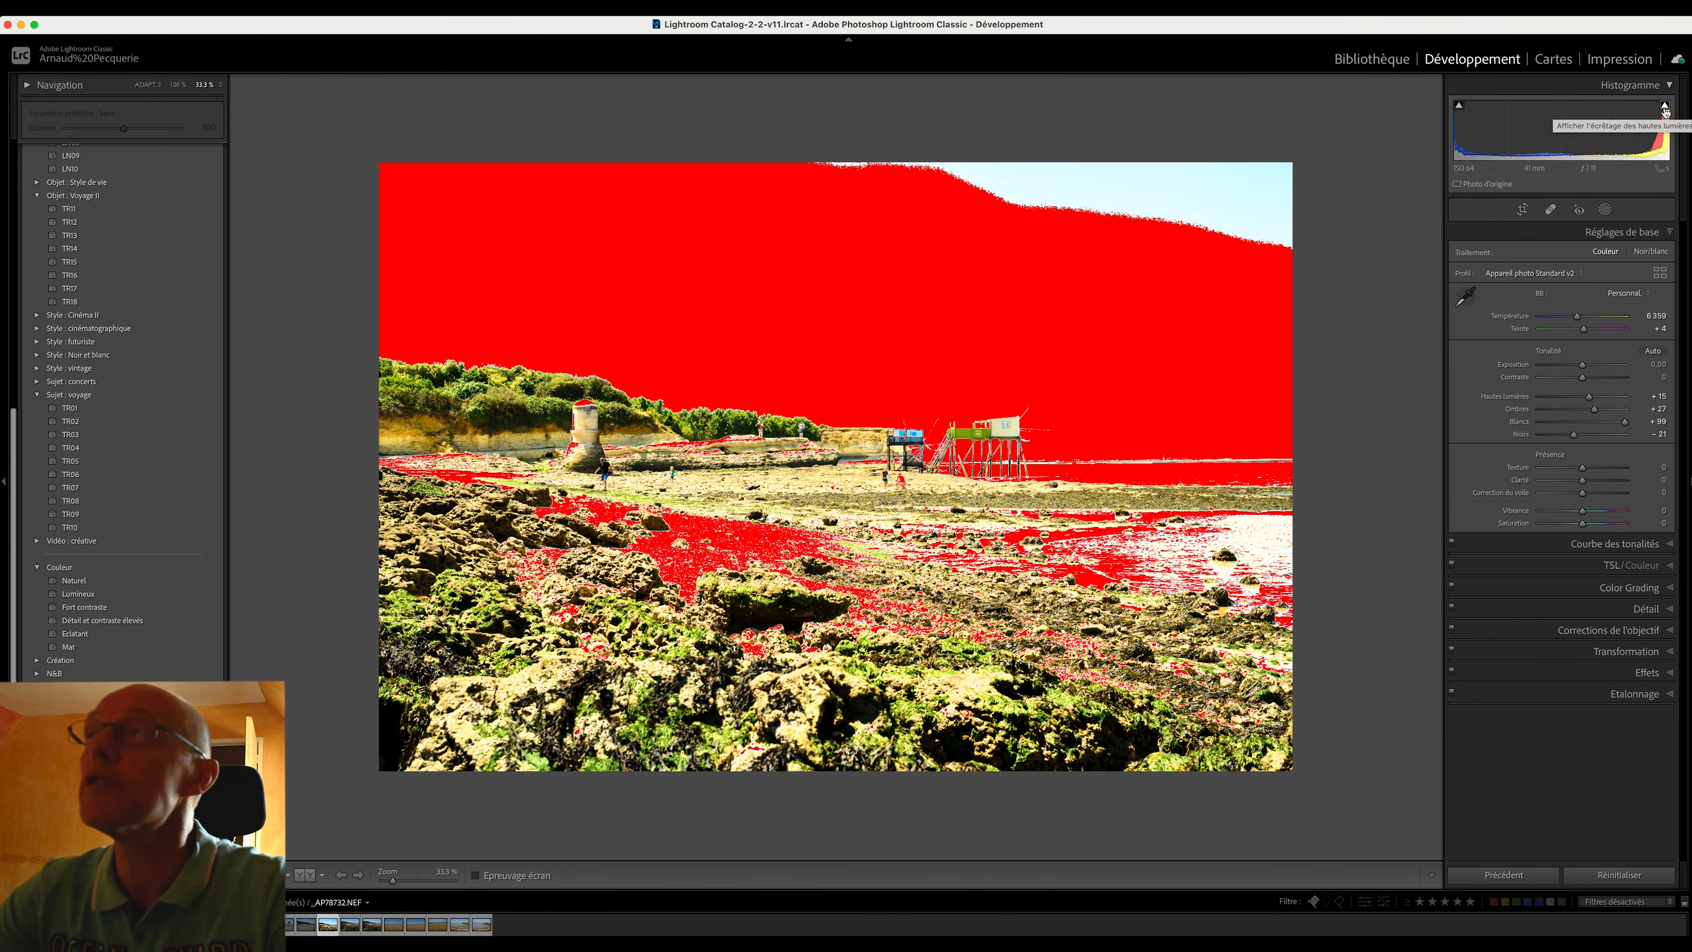
{"action": "left_click", "coordinate": [1664, 108]}
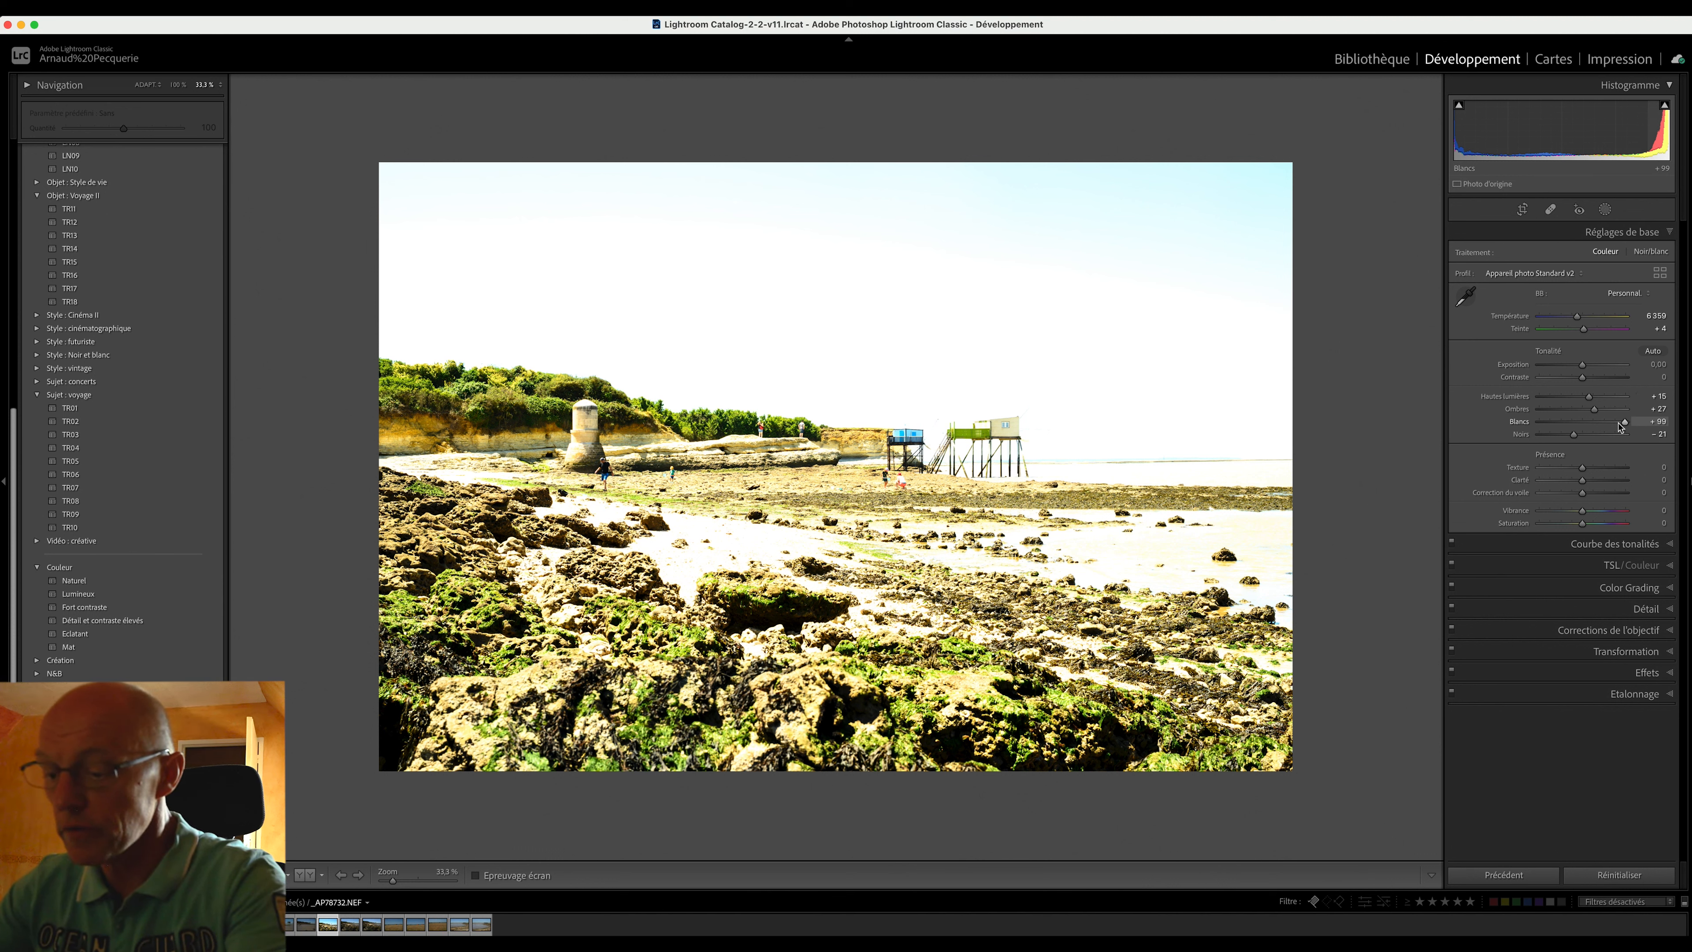
{"action": "key", "text": "super+z"}
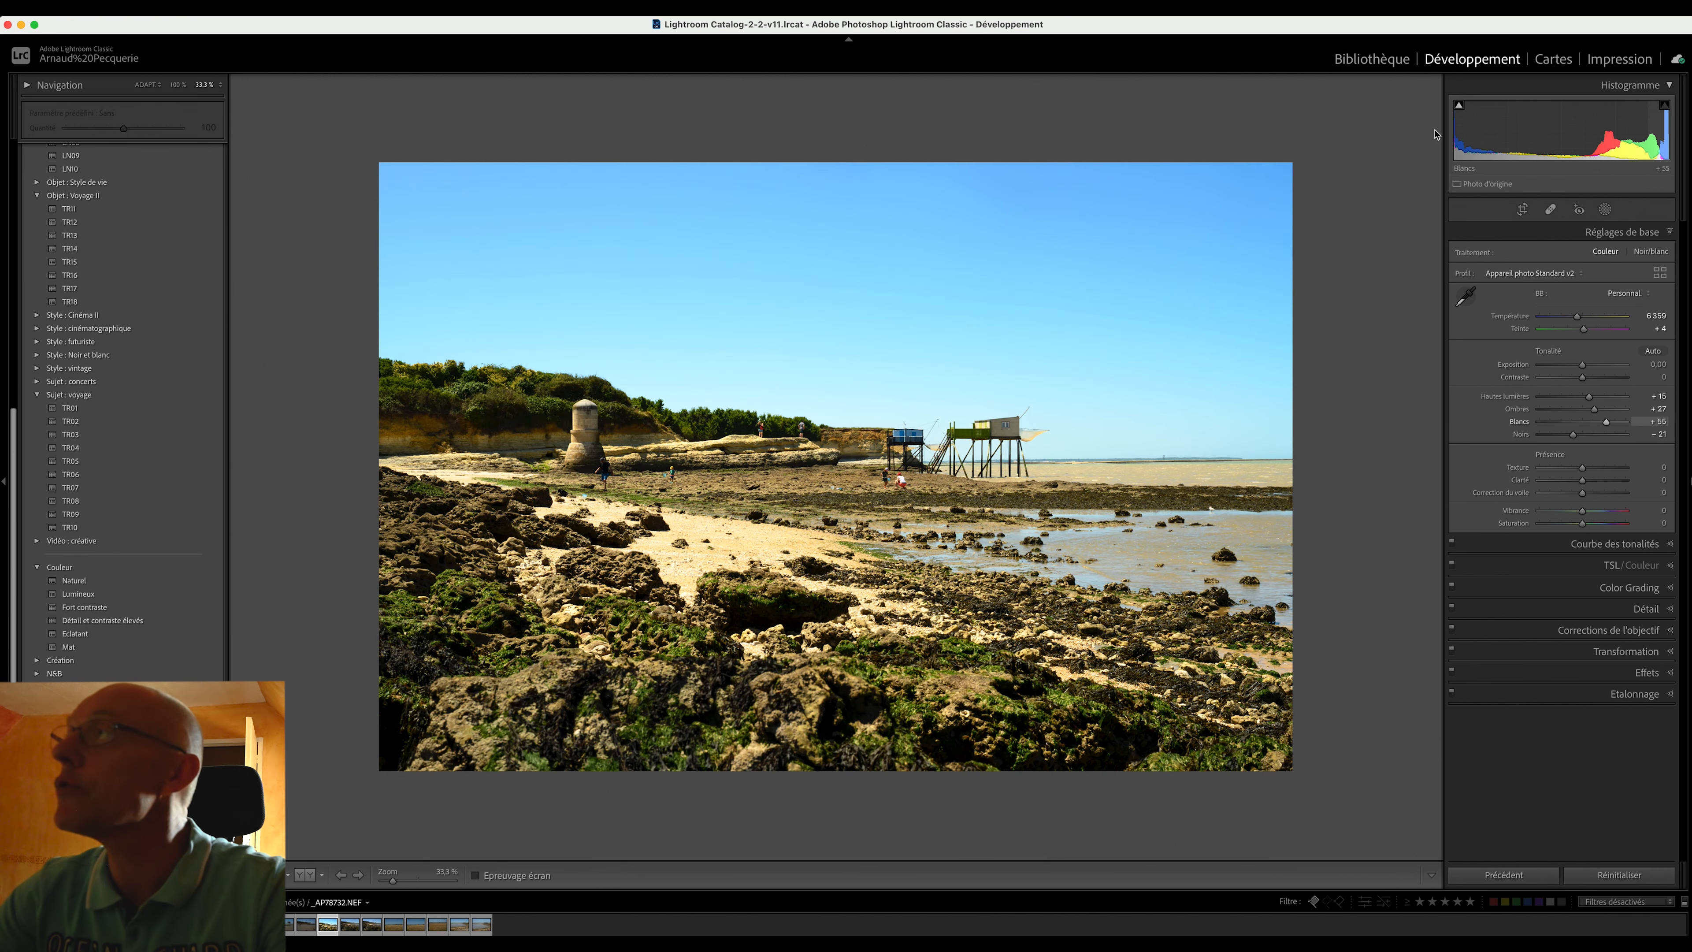
Check the shadow clipping overlay and set the blacks to -13
{"action": "left_click", "coordinate": [1460, 107]}
{"action": "left_click", "coordinate": [1459, 108]}
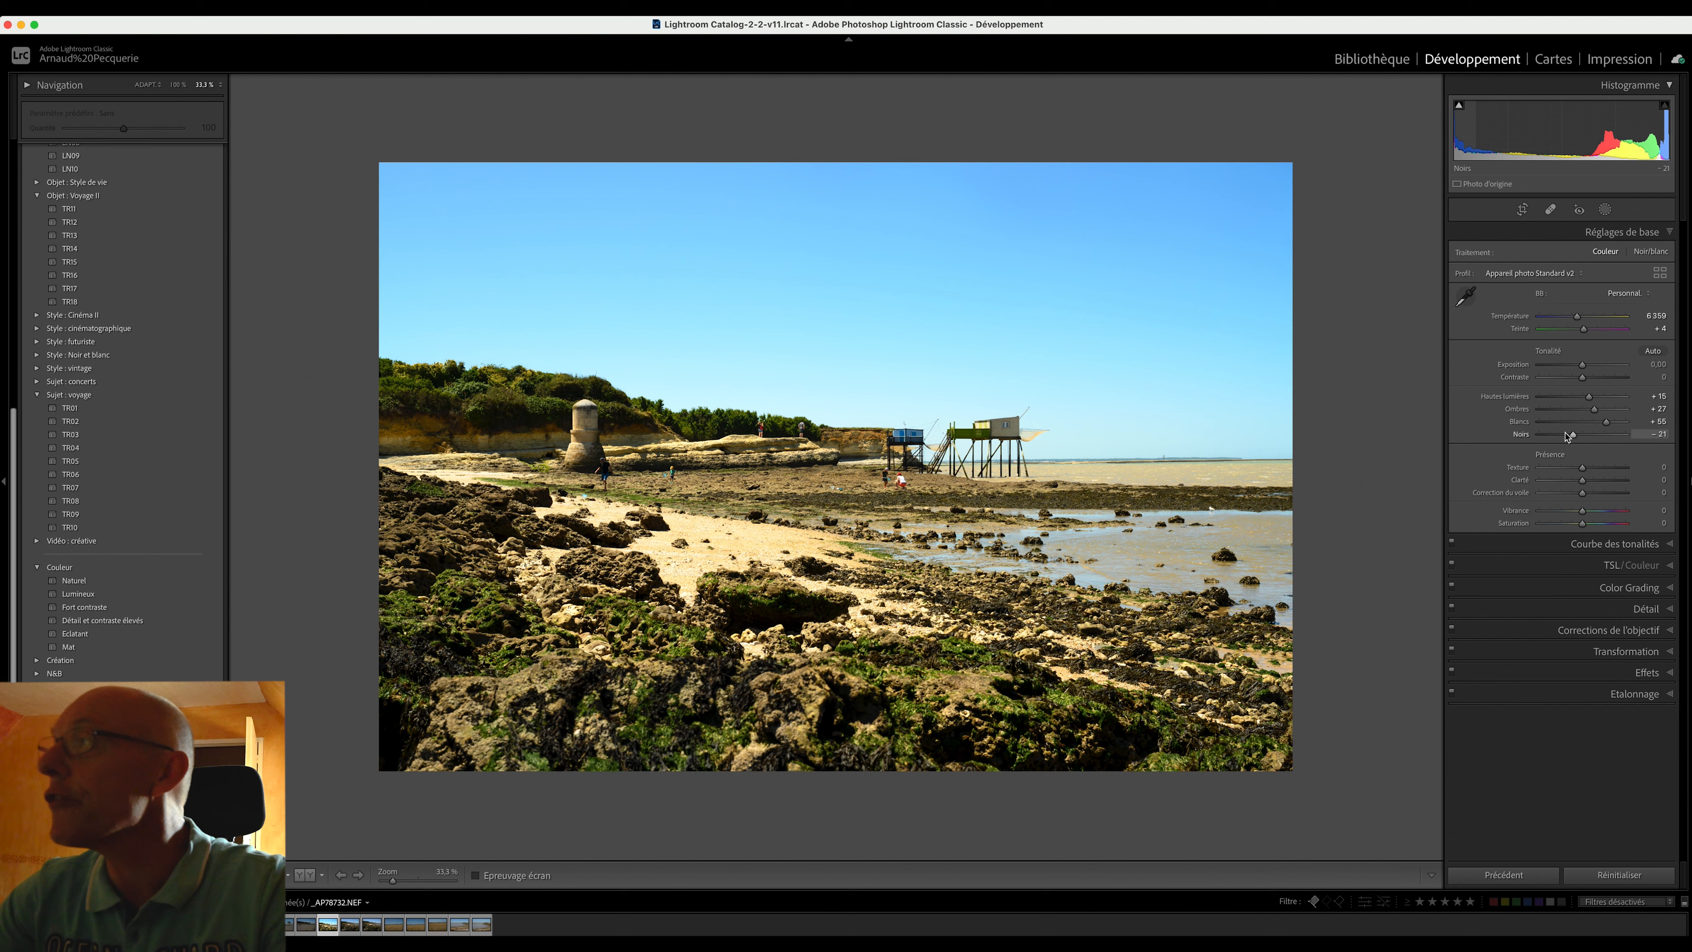
{"action": "left_click_drag", "start_coordinate": [1574, 437], "coordinate": [1578, 437]}
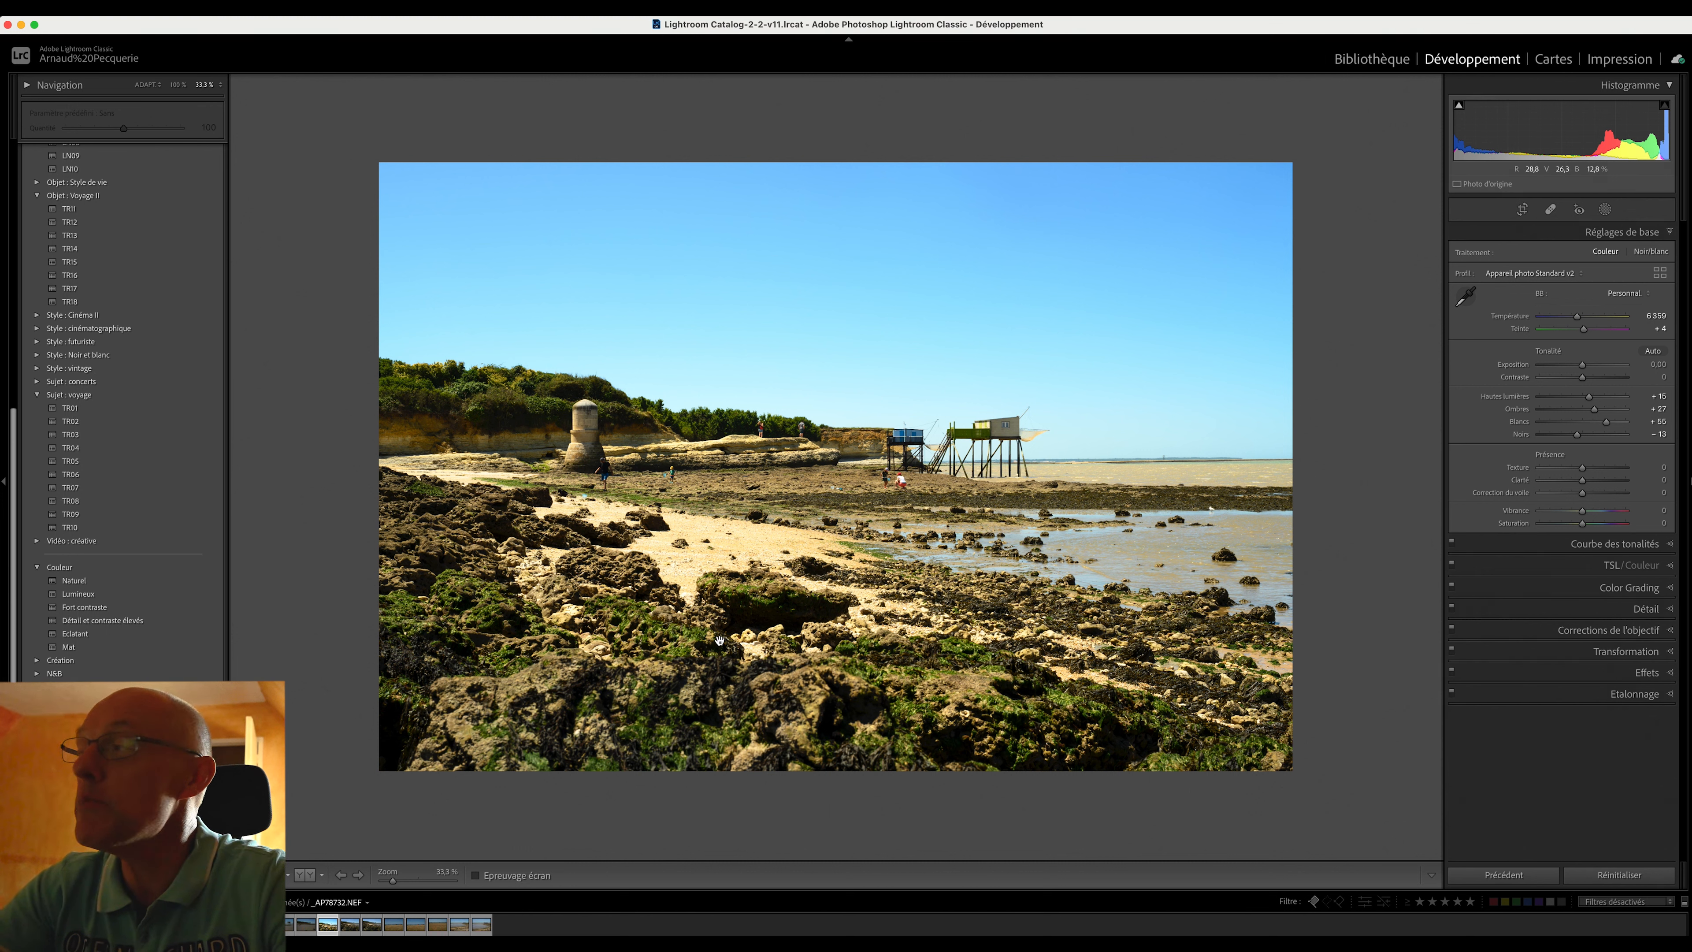
Slightly increase the texture and clarity, and raise the shadows to +36
{"action": "mouse_move", "coordinate": [1567, 470]}
{"action": "left_mouse_down"}
{"action": "mouse_move", "coordinate": [1658, 471]}
{"action": "mouse_move", "coordinate": [1585, 474]}
{"action": "mouse_move", "coordinate": [1667, 453]}
{"action": "mouse_move", "coordinate": [1583, 469]}
{"action": "mouse_move", "coordinate": [1587, 485]}
{"action": "mouse_move", "coordinate": [1654, 485]}
{"action": "mouse_move", "coordinate": [1397, 494]}
{"action": "mouse_move", "coordinate": [1674, 494]}
{"action": "mouse_move", "coordinate": [1471, 494]}
{"action": "mouse_move", "coordinate": [1617, 493]}
{"action": "mouse_move", "coordinate": [1585, 496]}
{"action": "left_mouse_up"}
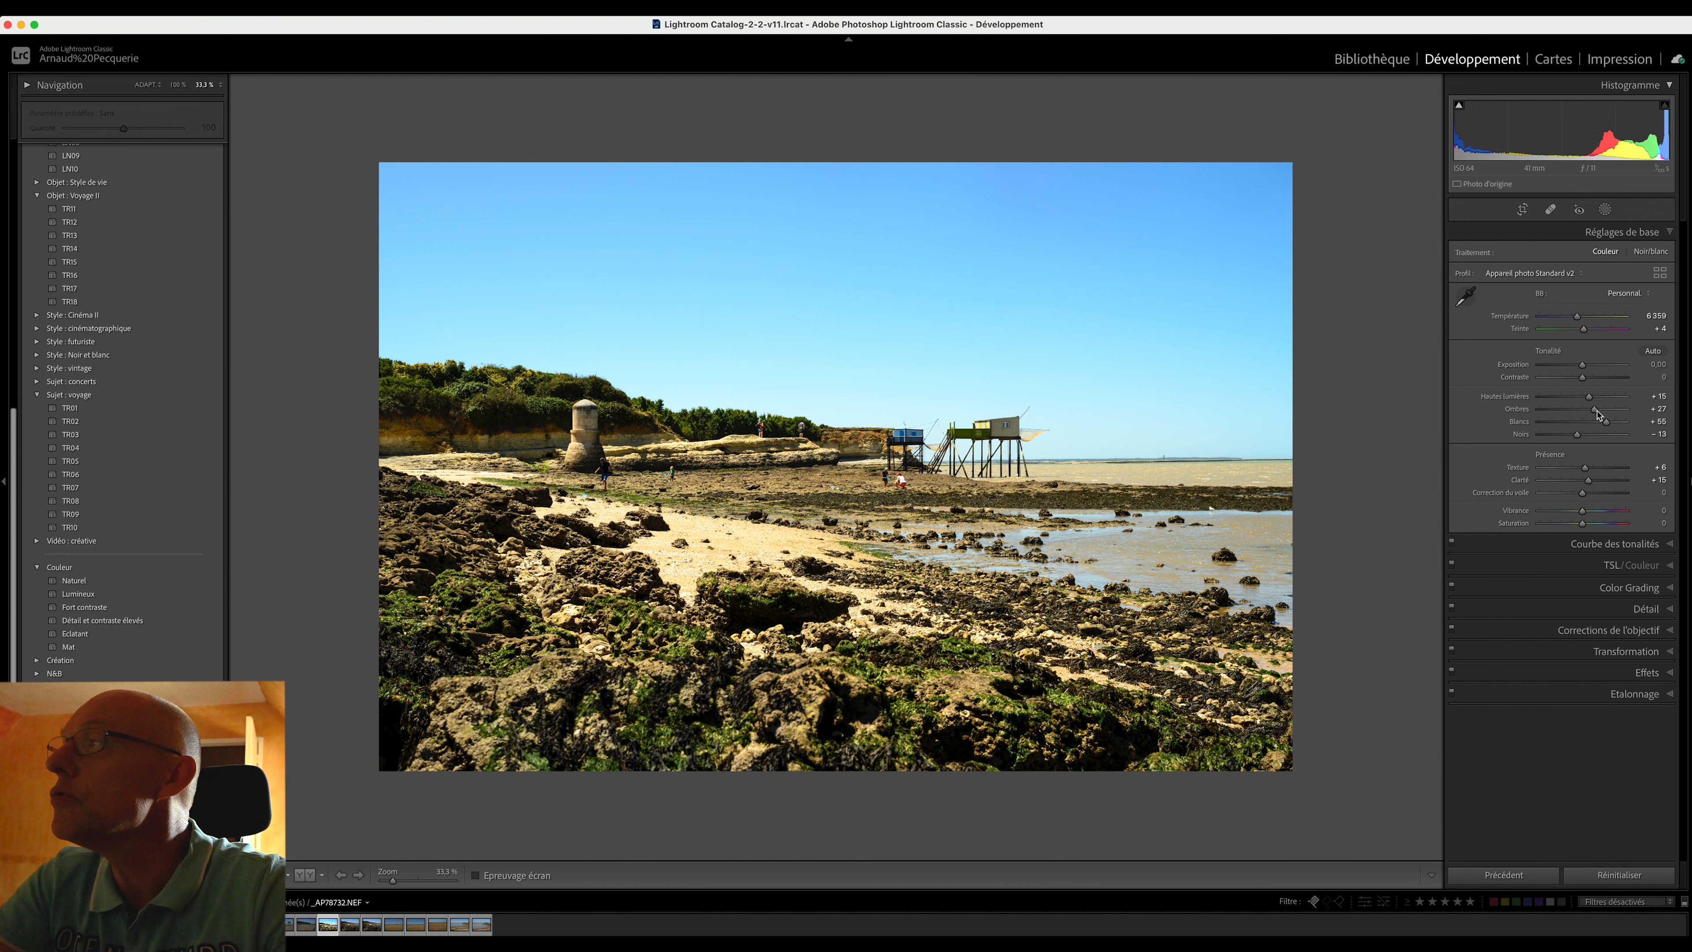
{"action": "mouse_move", "coordinate": [1596, 412]}
{"action": "left_mouse_down"}
{"action": "mouse_move", "coordinate": [1620, 412]}
{"action": "mouse_move", "coordinate": [1602, 416]}
{"action": "left_mouse_up"}
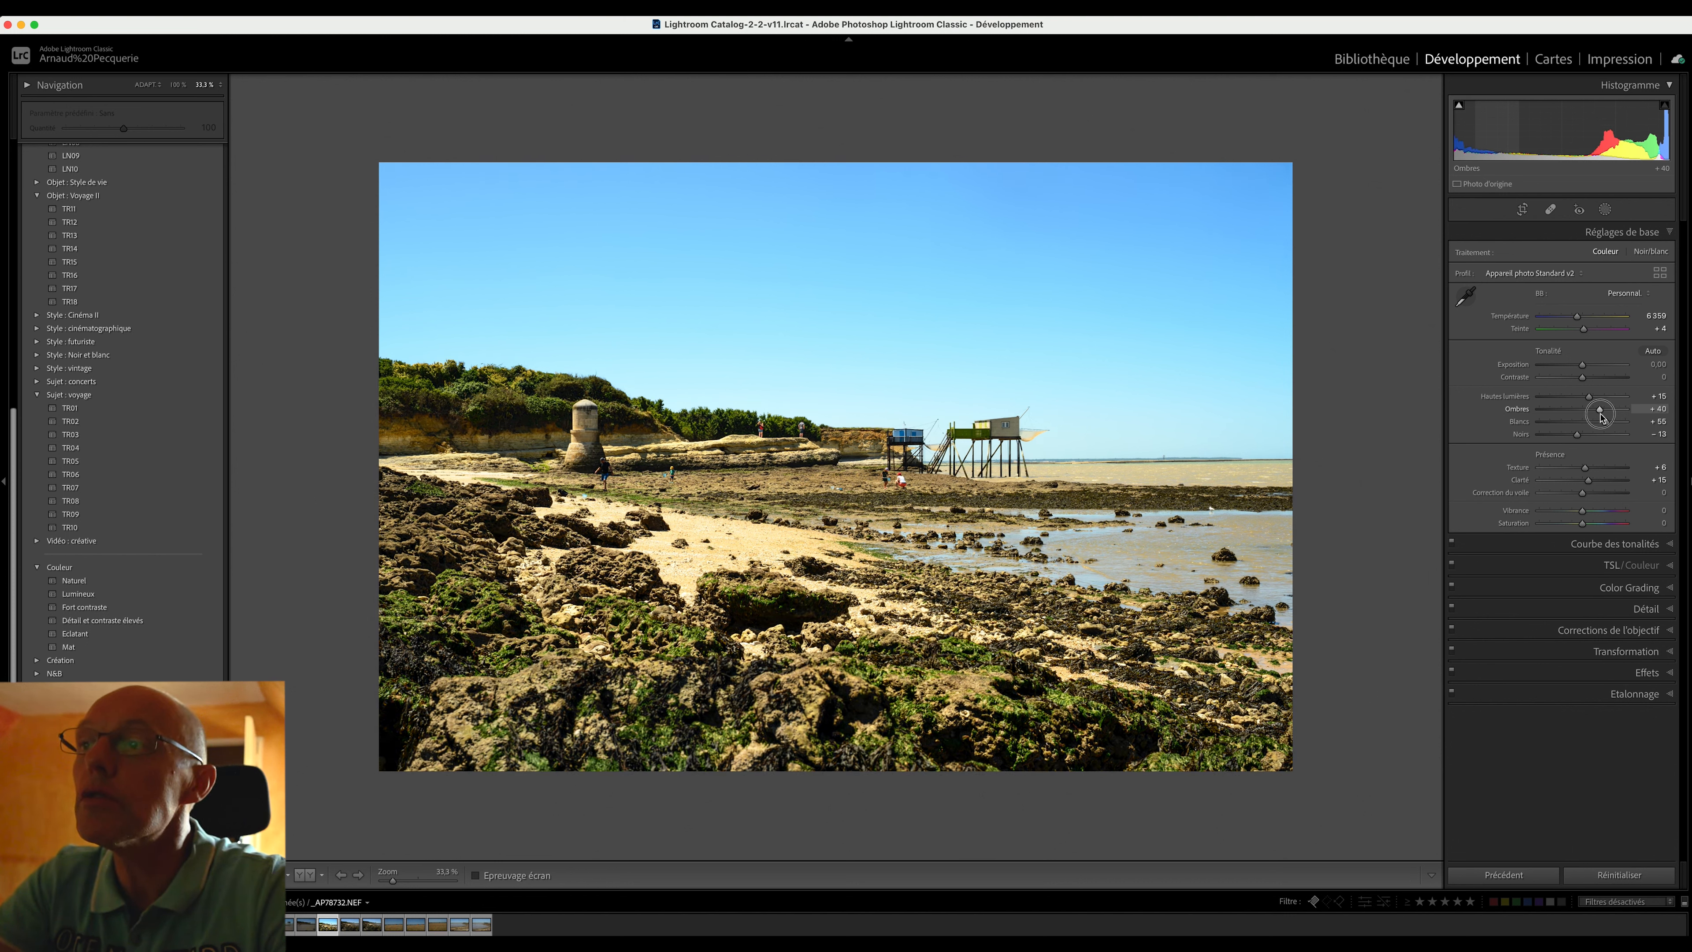
{"action": "left_click_drag", "start_coordinate": [1602, 417], "coordinate": [1601, 417]}
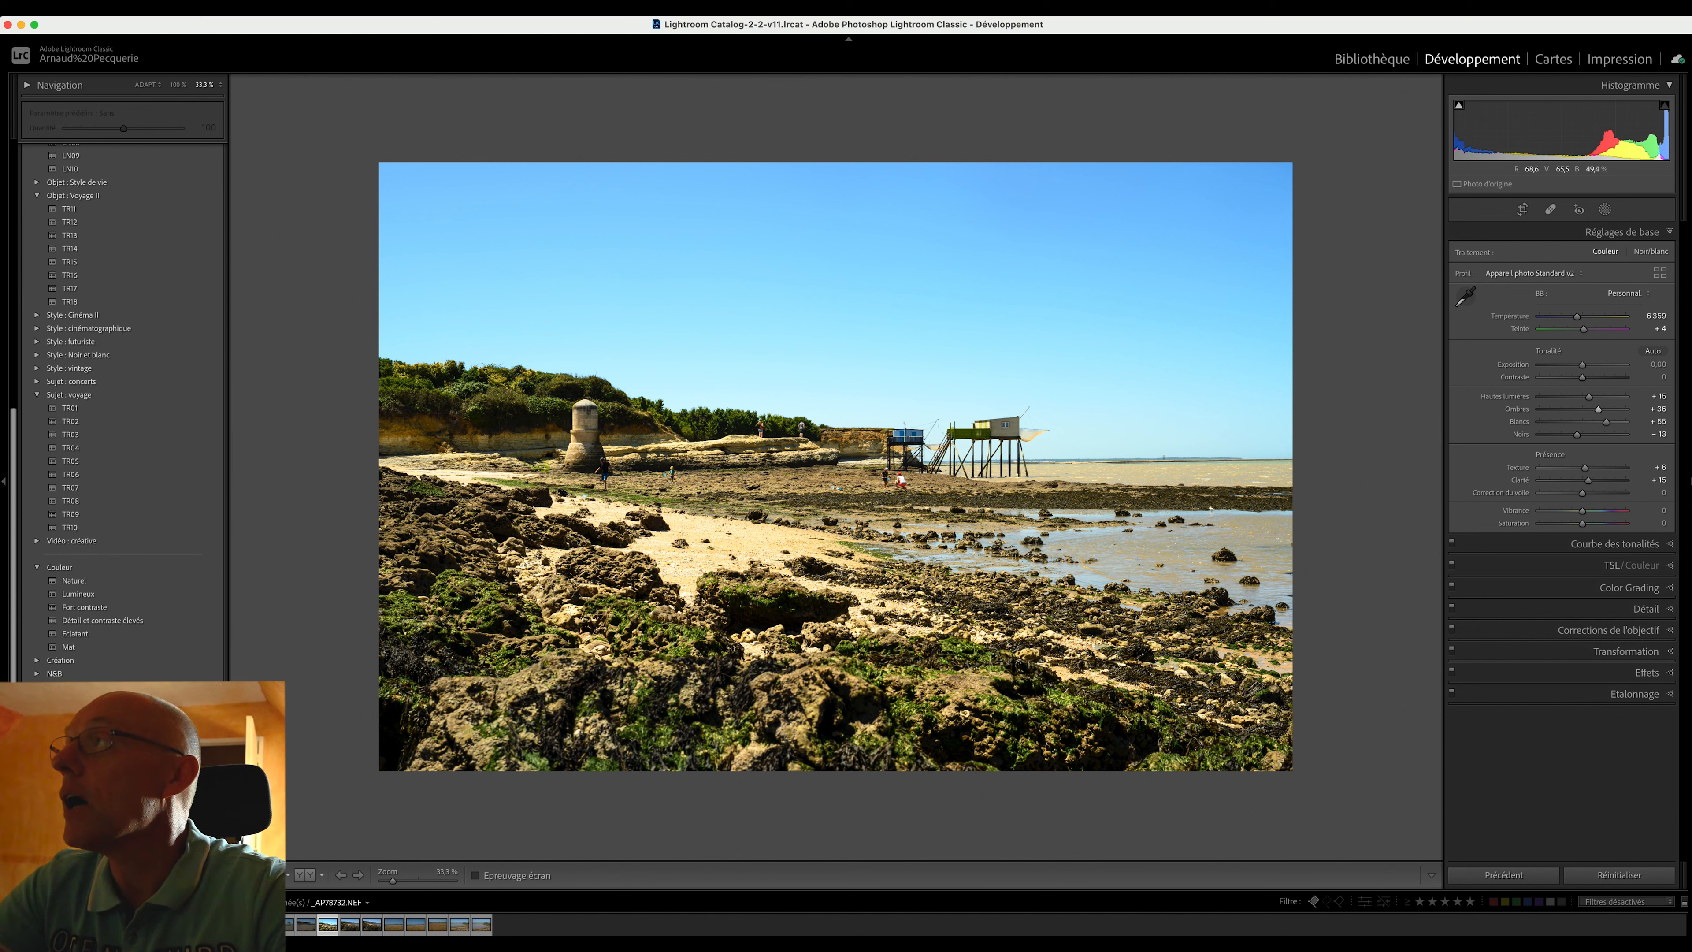
Set the blue primary saturation to +20 in the Calibration settings, and compare the photo with calibration off and on
{"action": "left_click", "coordinate": [1669, 696]}
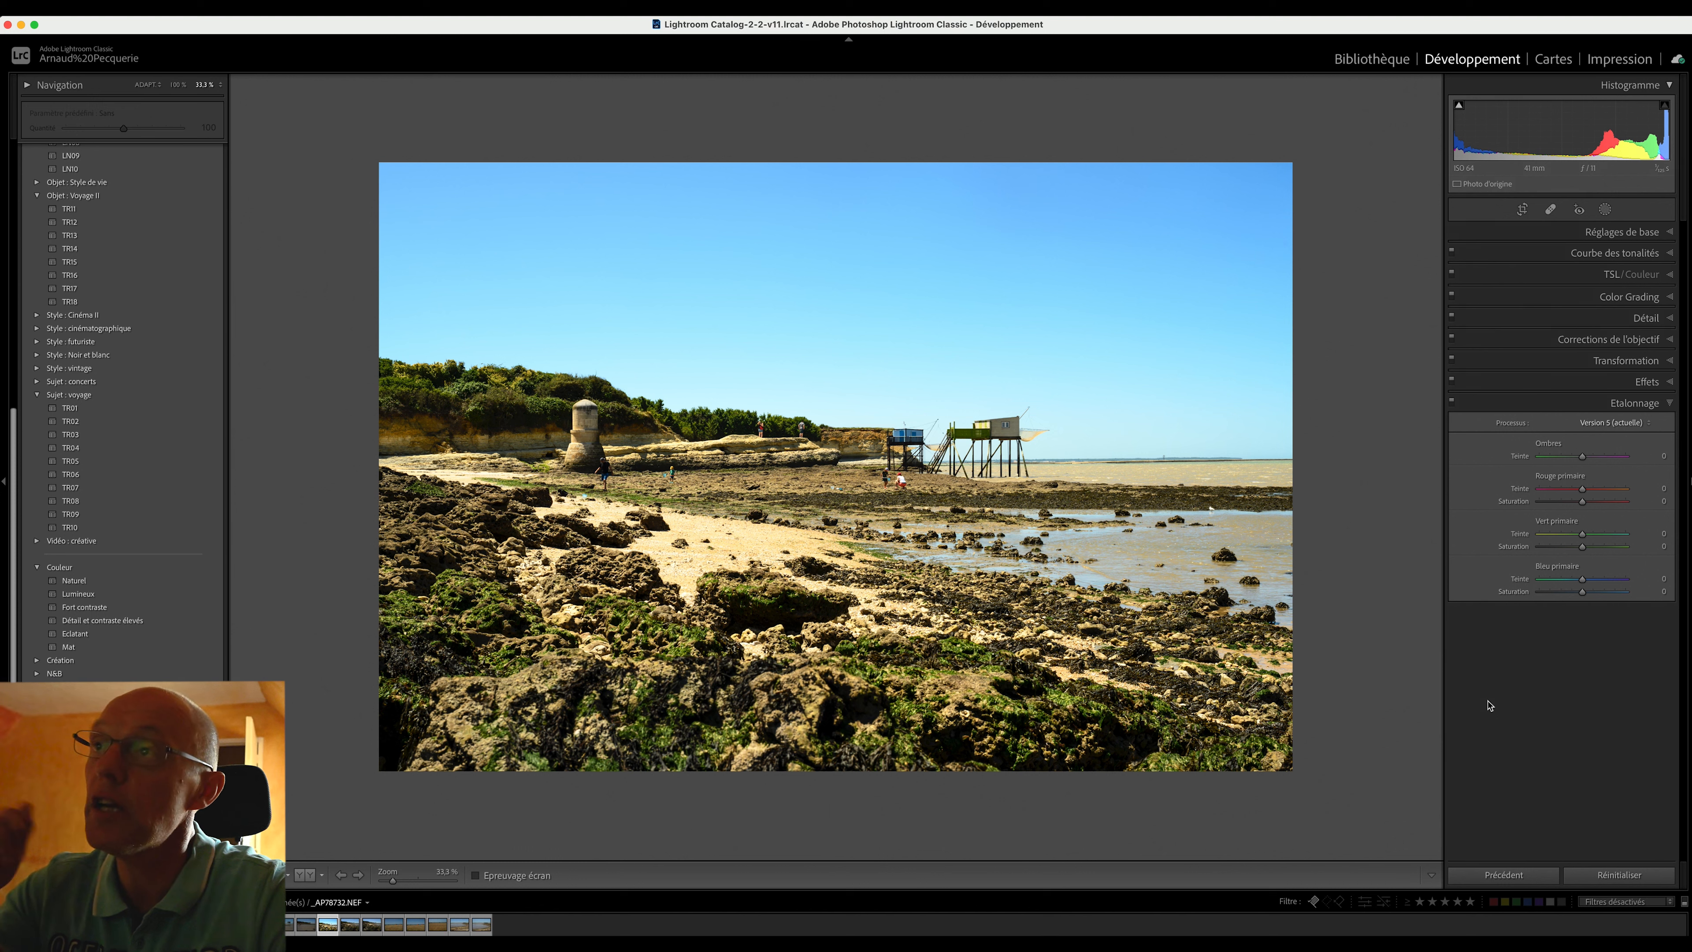
{"action": "left_click", "coordinate": [1583, 592]}
{"action": "left_click_drag", "start_coordinate": [1584, 596], "coordinate": [1615, 595]}
{"action": "left_click_drag", "start_coordinate": [1615, 593], "coordinate": [1622, 593]}
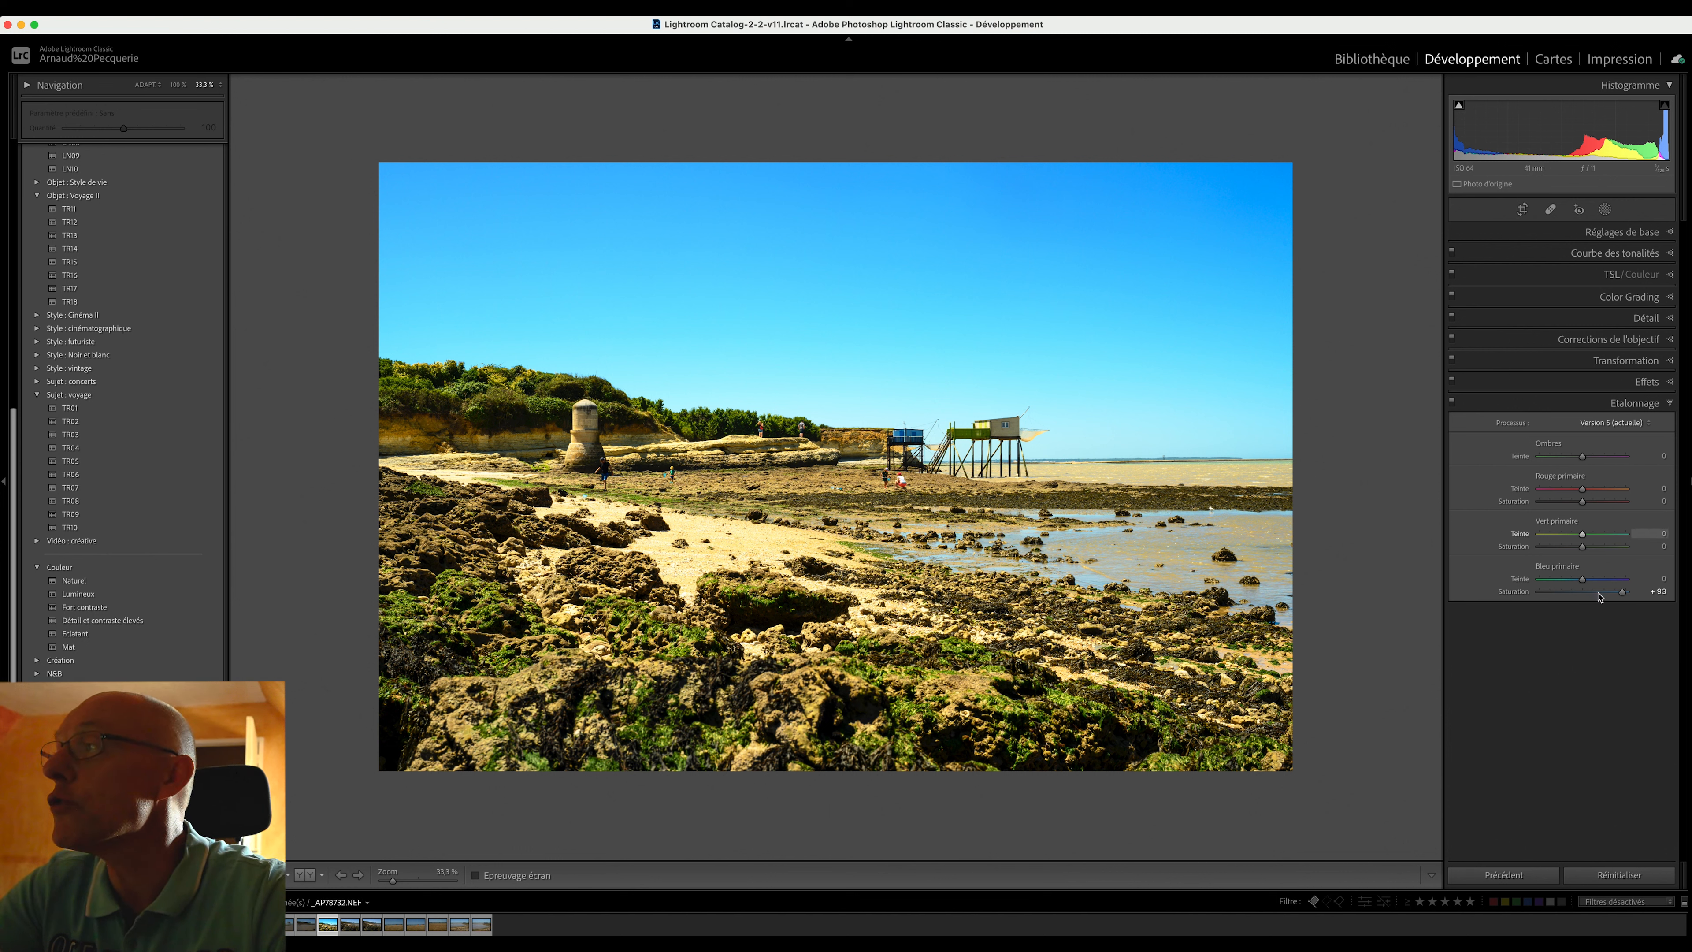
{"action": "left_click_drag", "start_coordinate": [1627, 595], "coordinate": [1588, 601]}
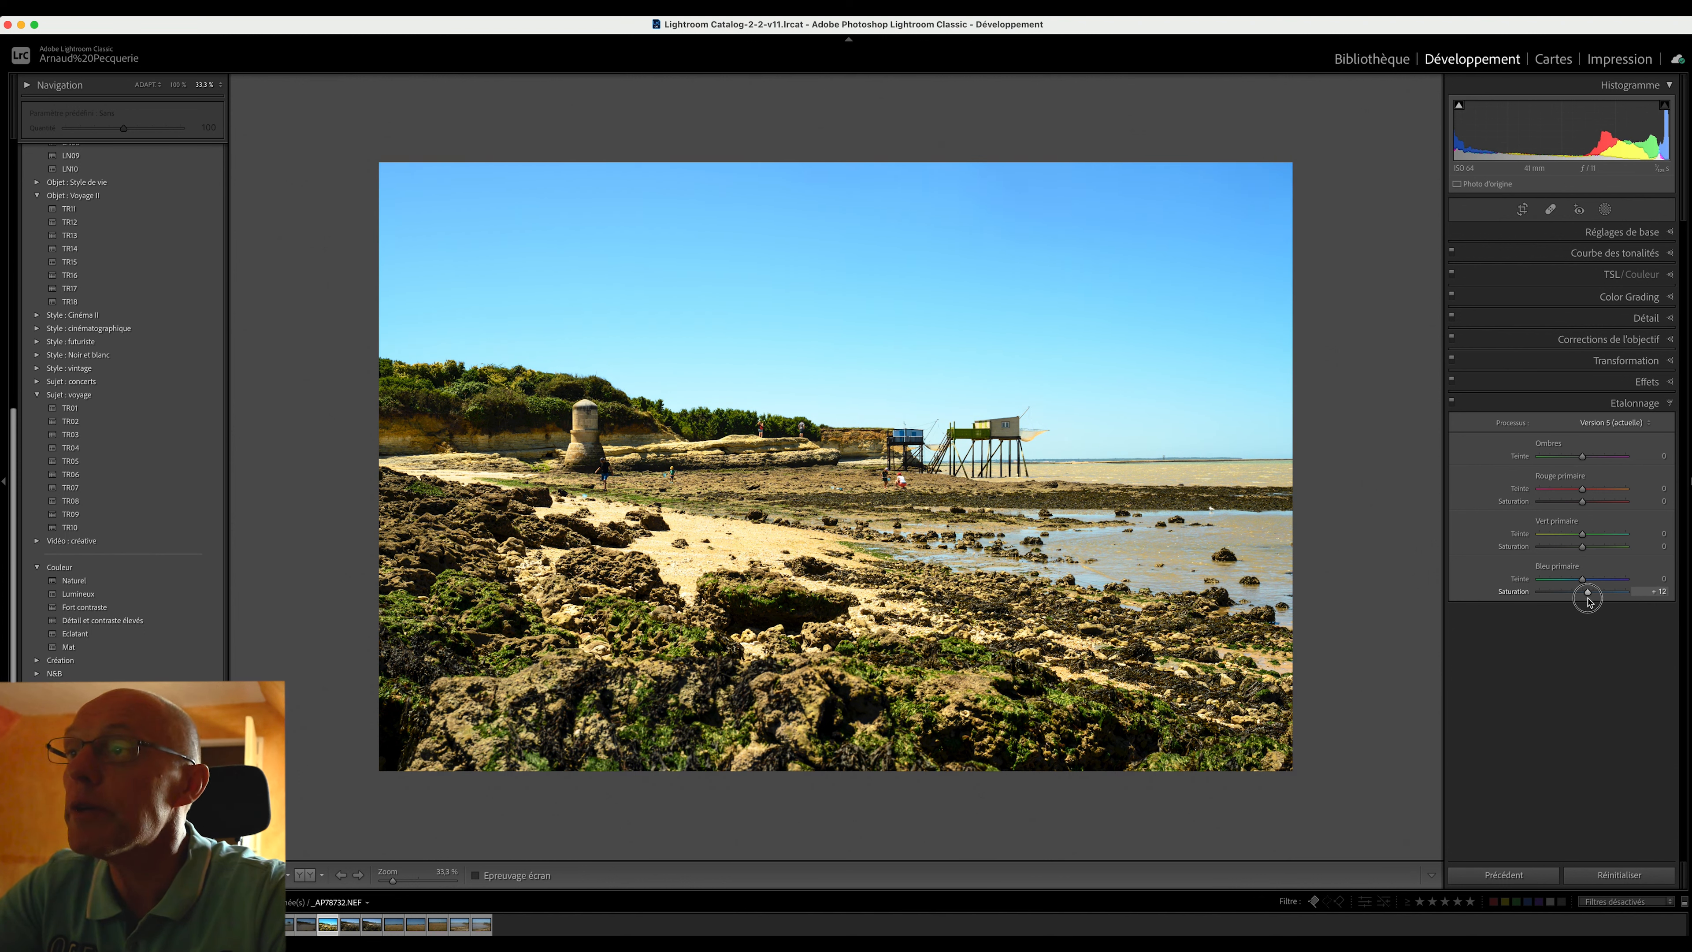
{"action": "left_click_drag", "start_coordinate": [1588, 601], "coordinate": [1592, 602]}
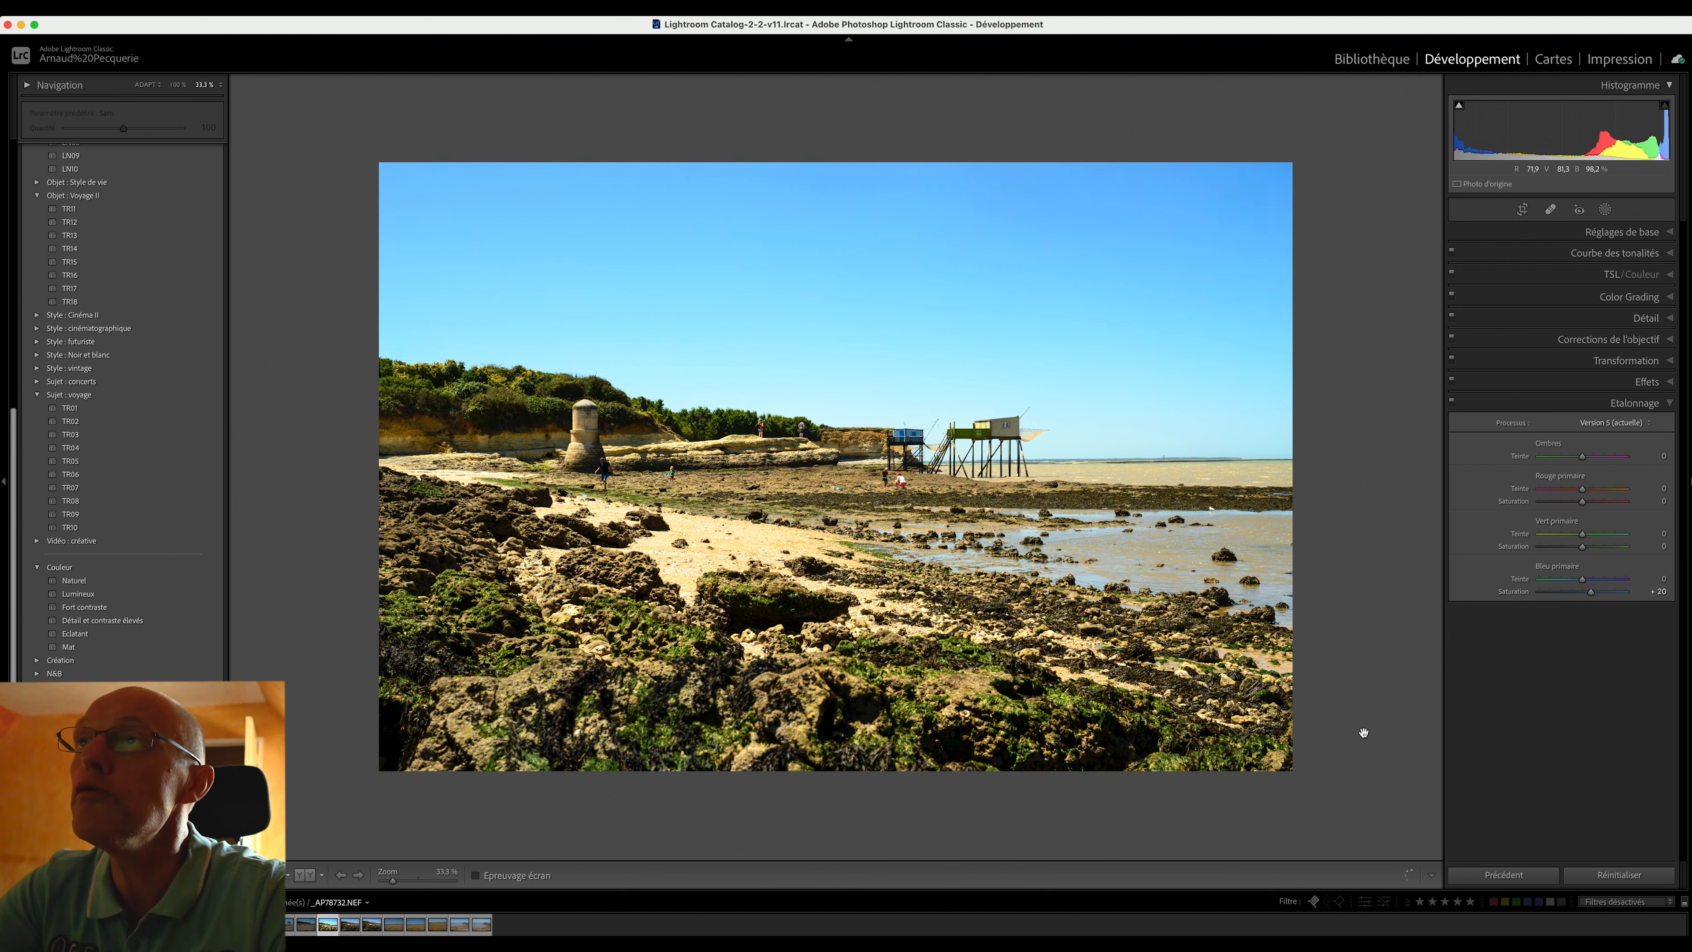
{"action": "left_click", "coordinate": [1453, 403]}
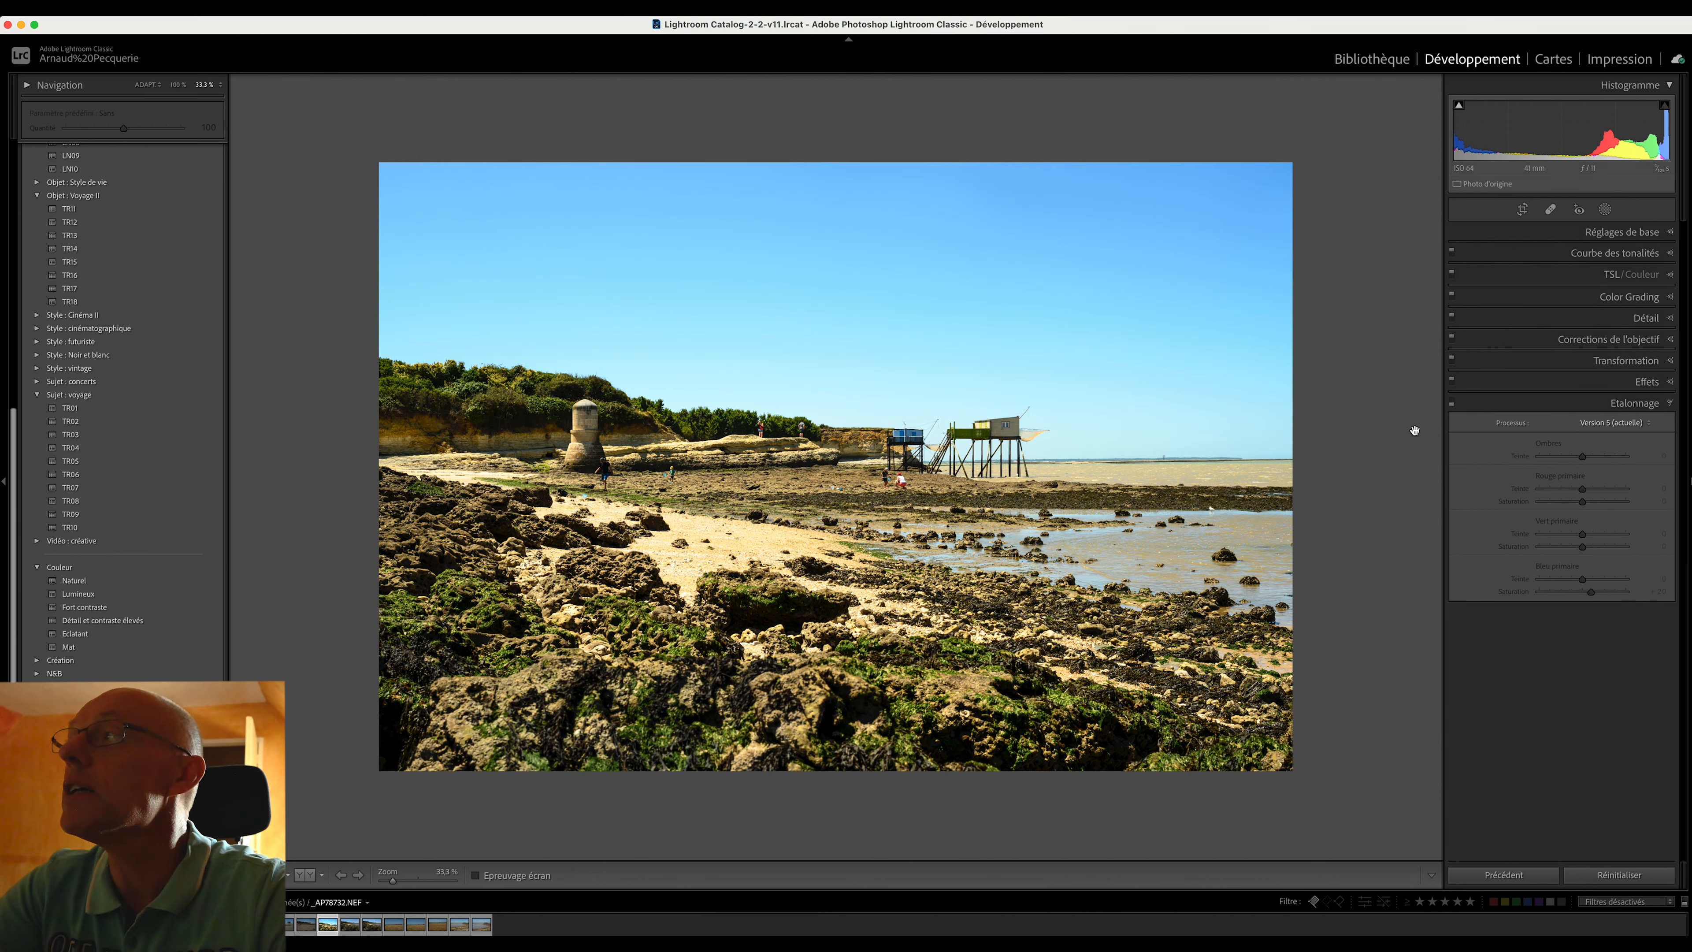
{"action": "left_click", "coordinate": [1452, 402]}
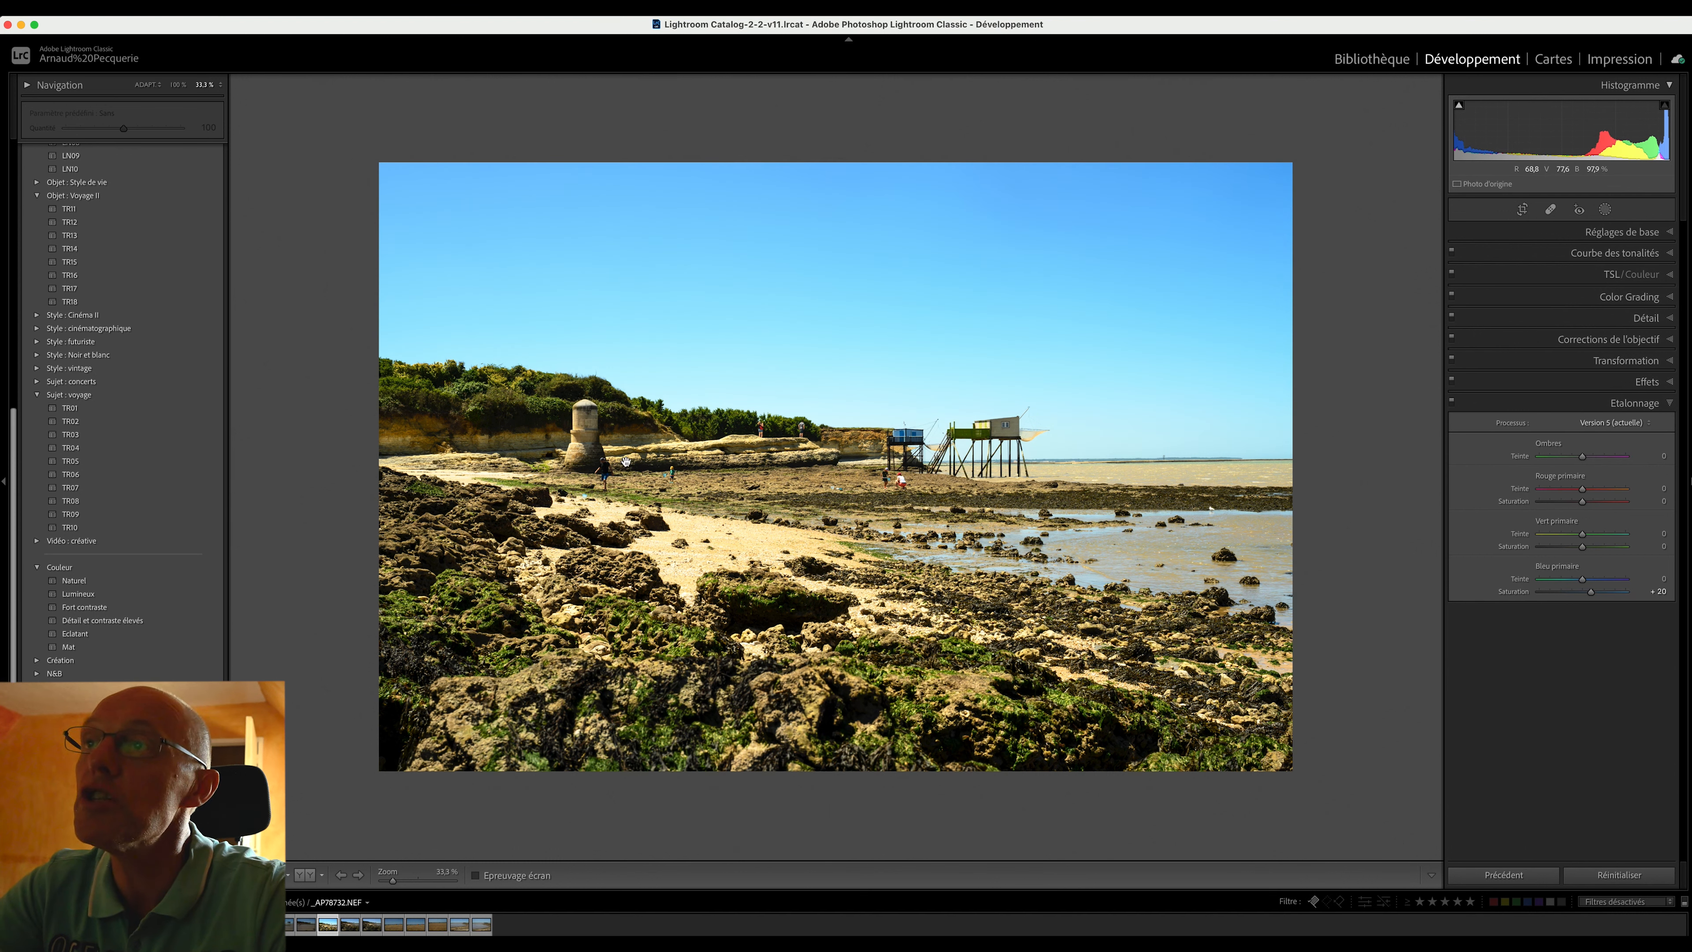
Crop the photo to a 16 x 9 aspect ratio, tighten the frame slightly, and reposition the image to trim mostly sky
{"action": "left_click", "coordinate": [1522, 210]}
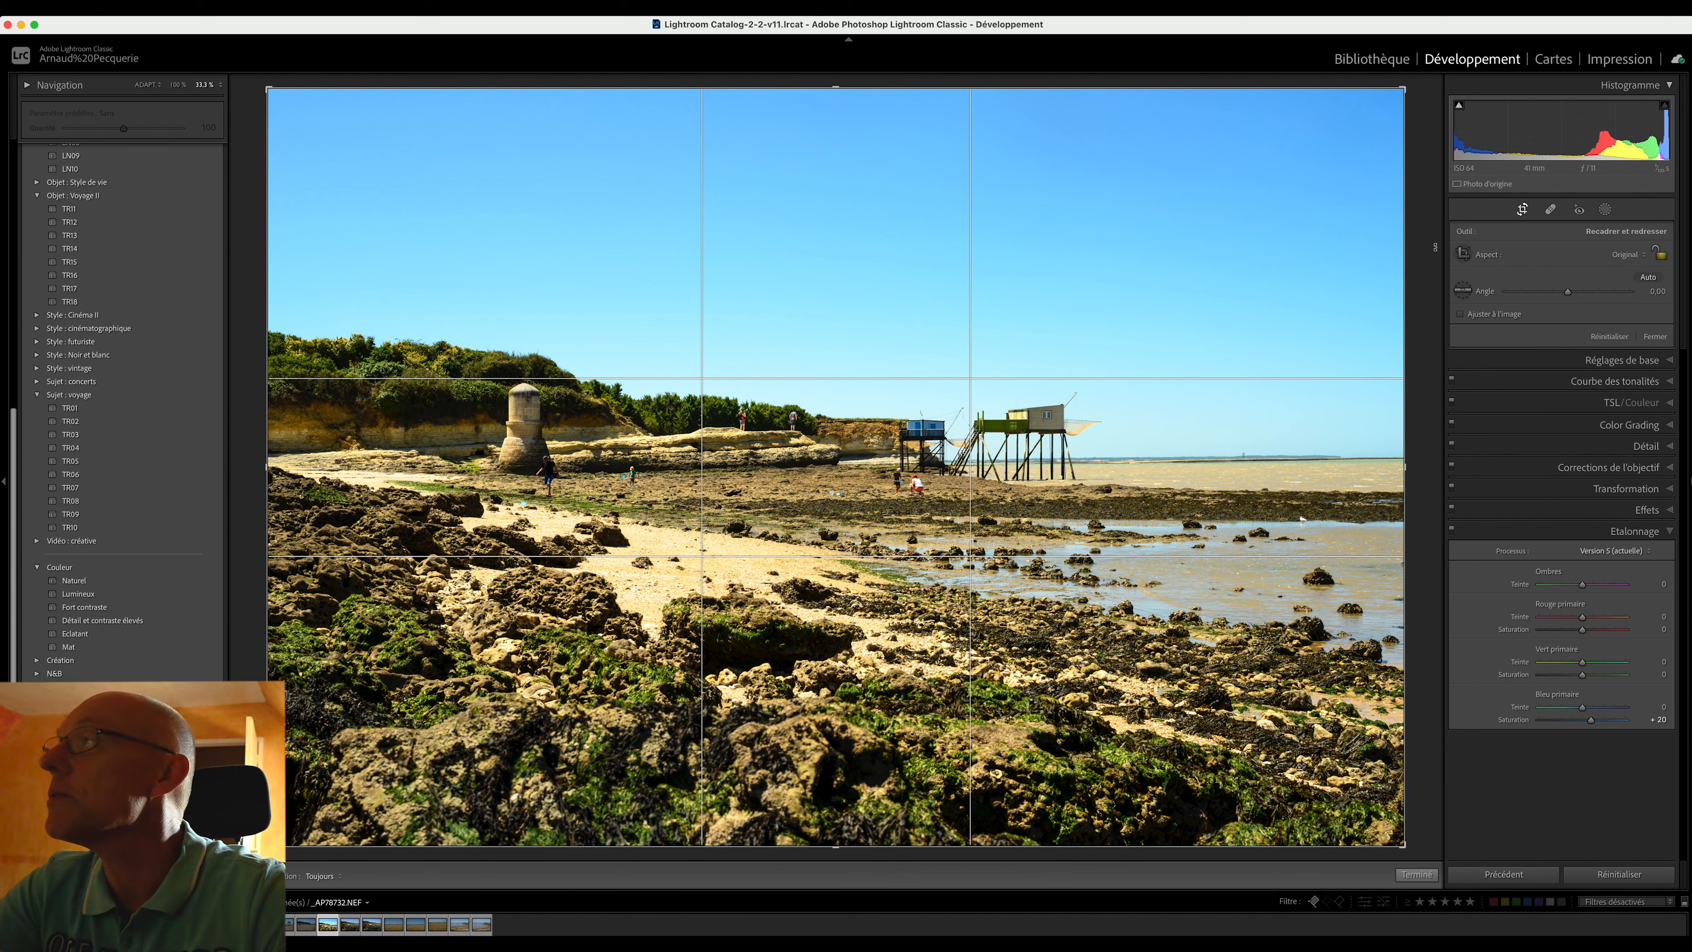
{"action": "left_click", "coordinate": [1629, 257]}
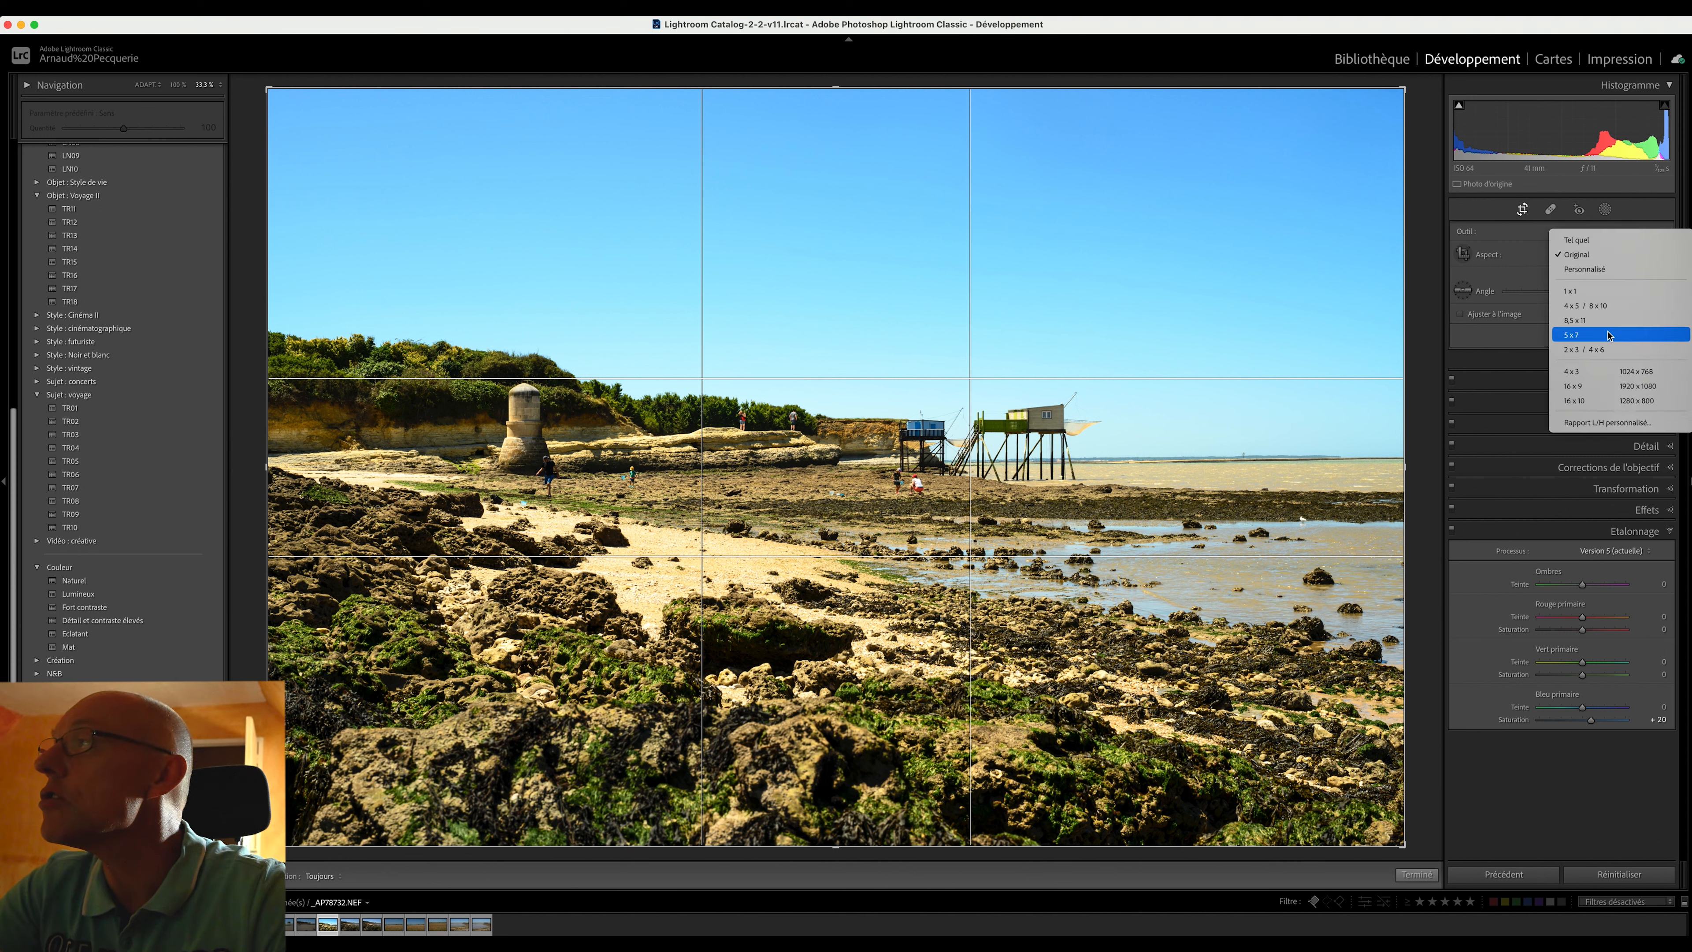
{"action": "left_click", "coordinate": [1605, 392]}
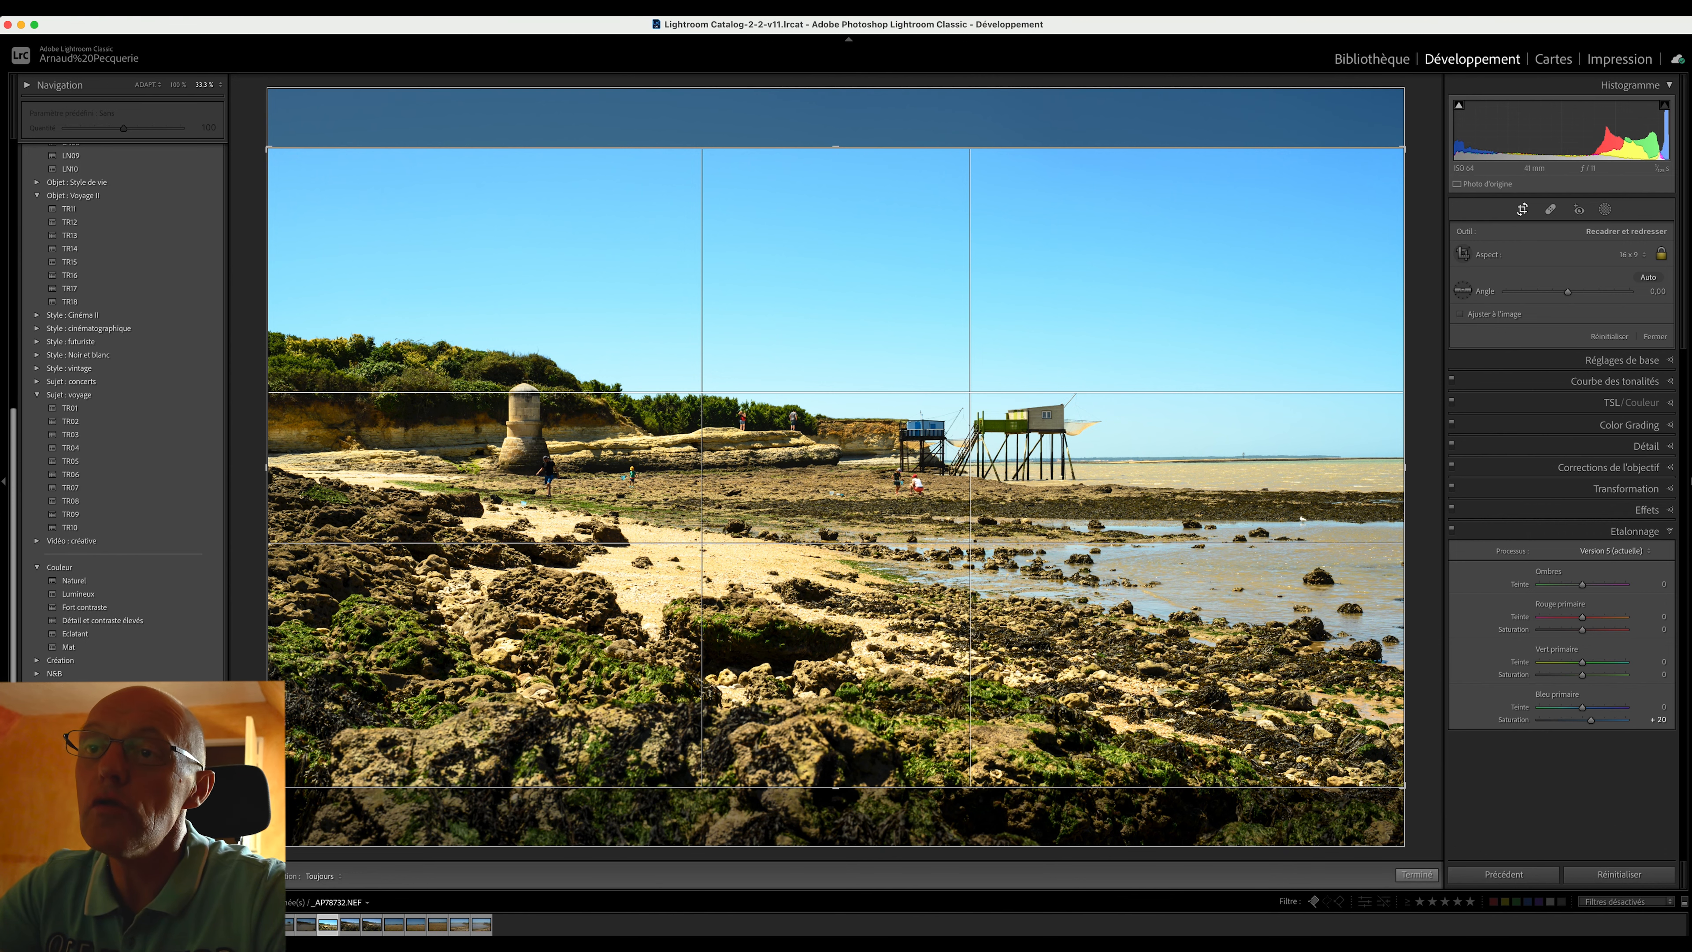
{"action": "left_click_drag", "start_coordinate": [267, 787], "coordinate": [291, 773]}
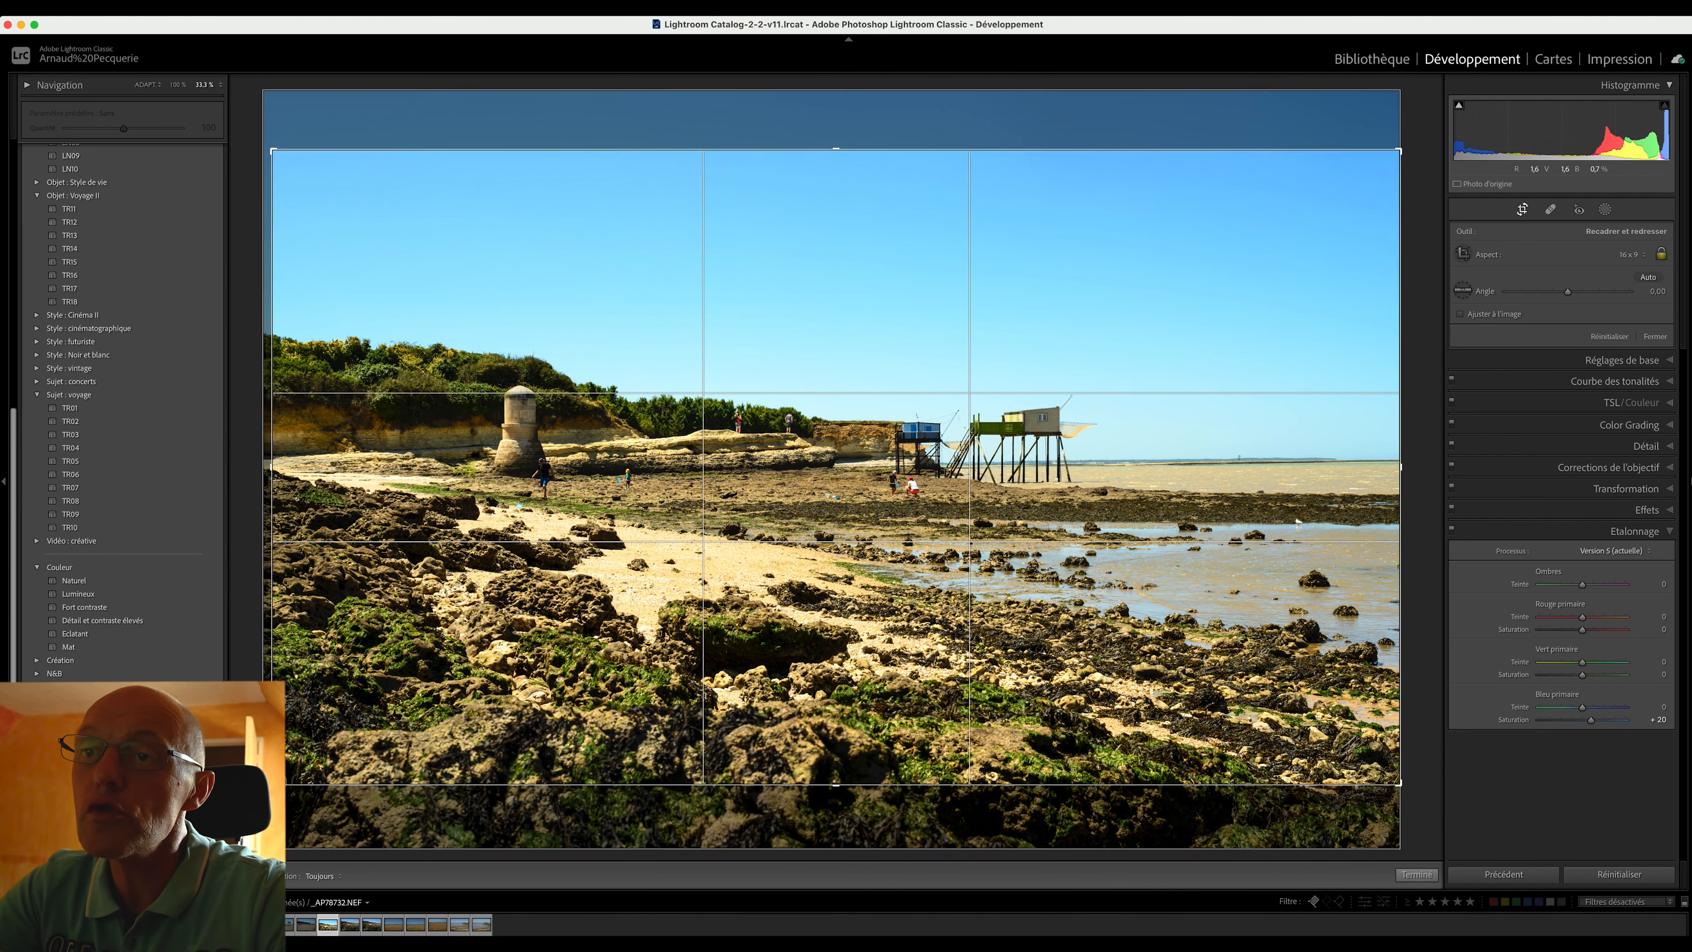
{"action": "left_click_drag", "start_coordinate": [703, 558], "coordinate": [702, 485]}
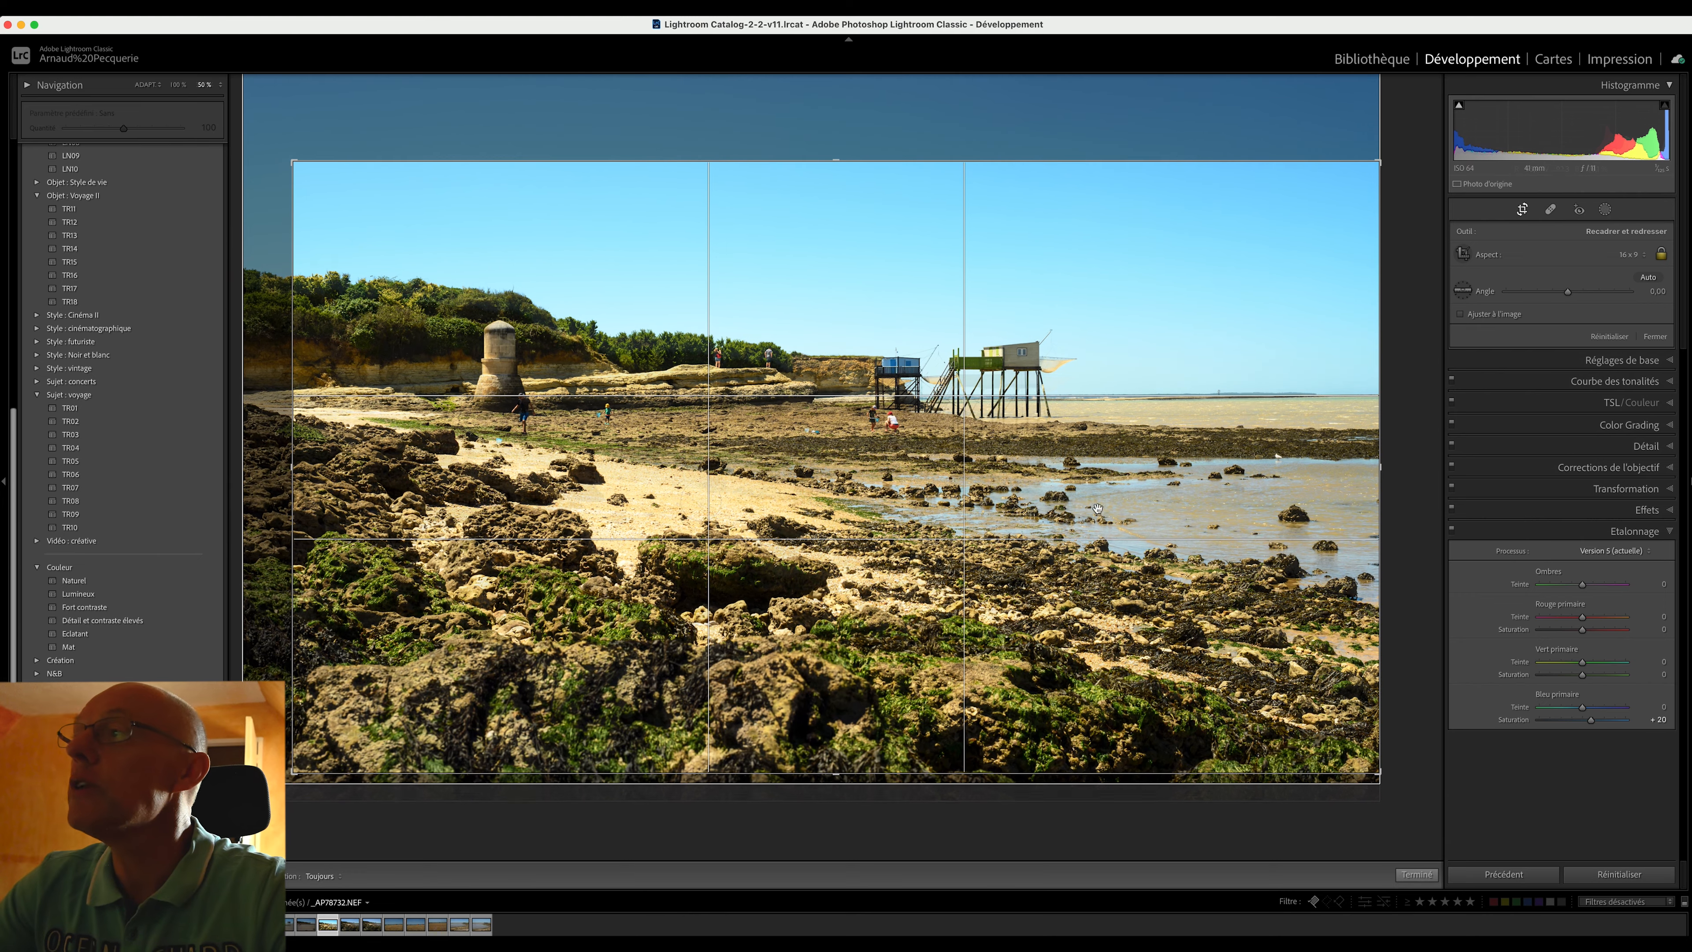
Straighten the photo by about 0.65 along the sea horizon, nudge the image upward within the crop frame, and apply the crop
{"action": "left_click", "coordinate": [1463, 290]}
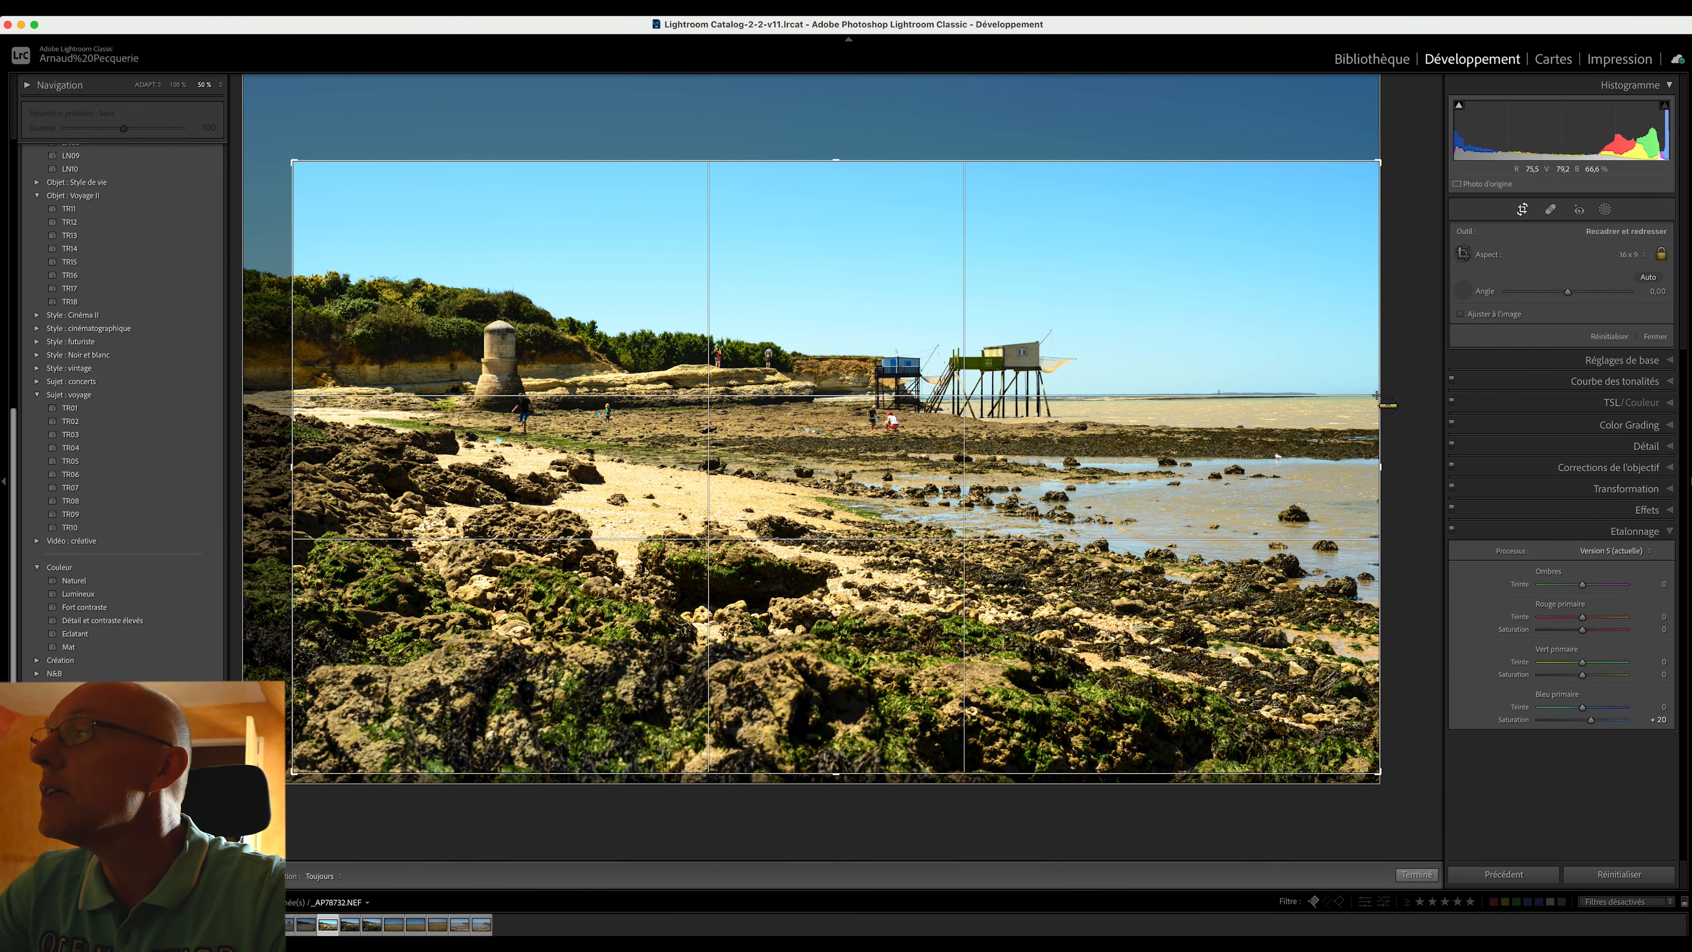
{"action": "left_click_drag", "start_coordinate": [1379, 394], "coordinate": [932, 398]}
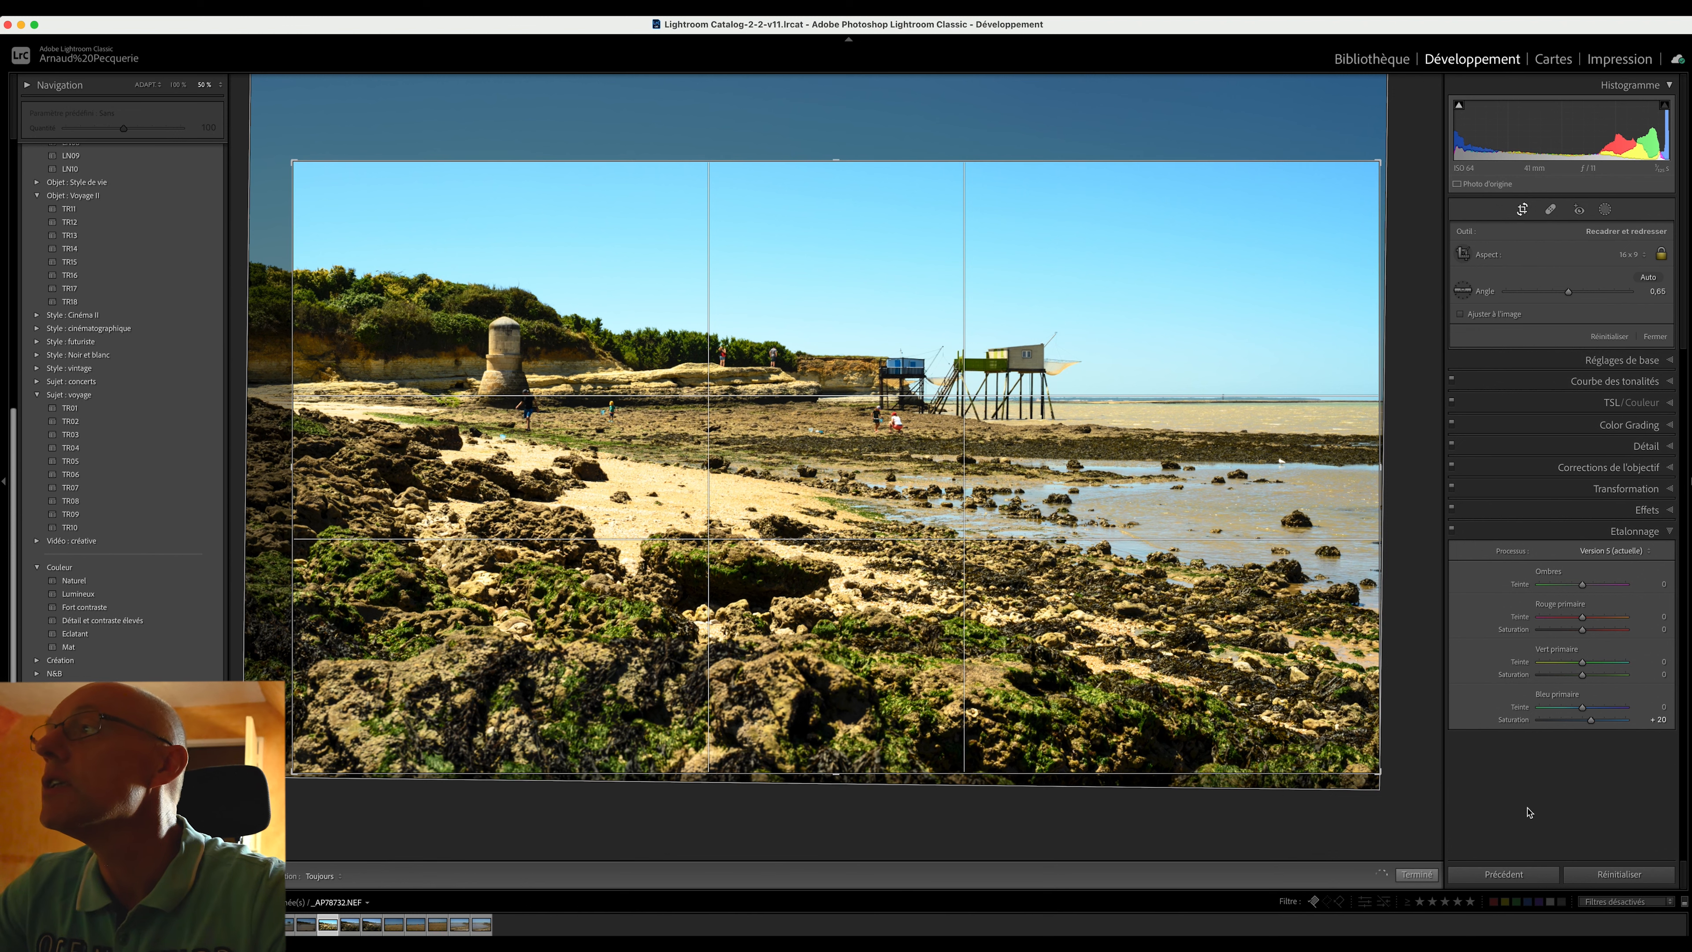
{"action": "left_click_drag", "start_coordinate": [1099, 703], "coordinate": [1096, 678]}
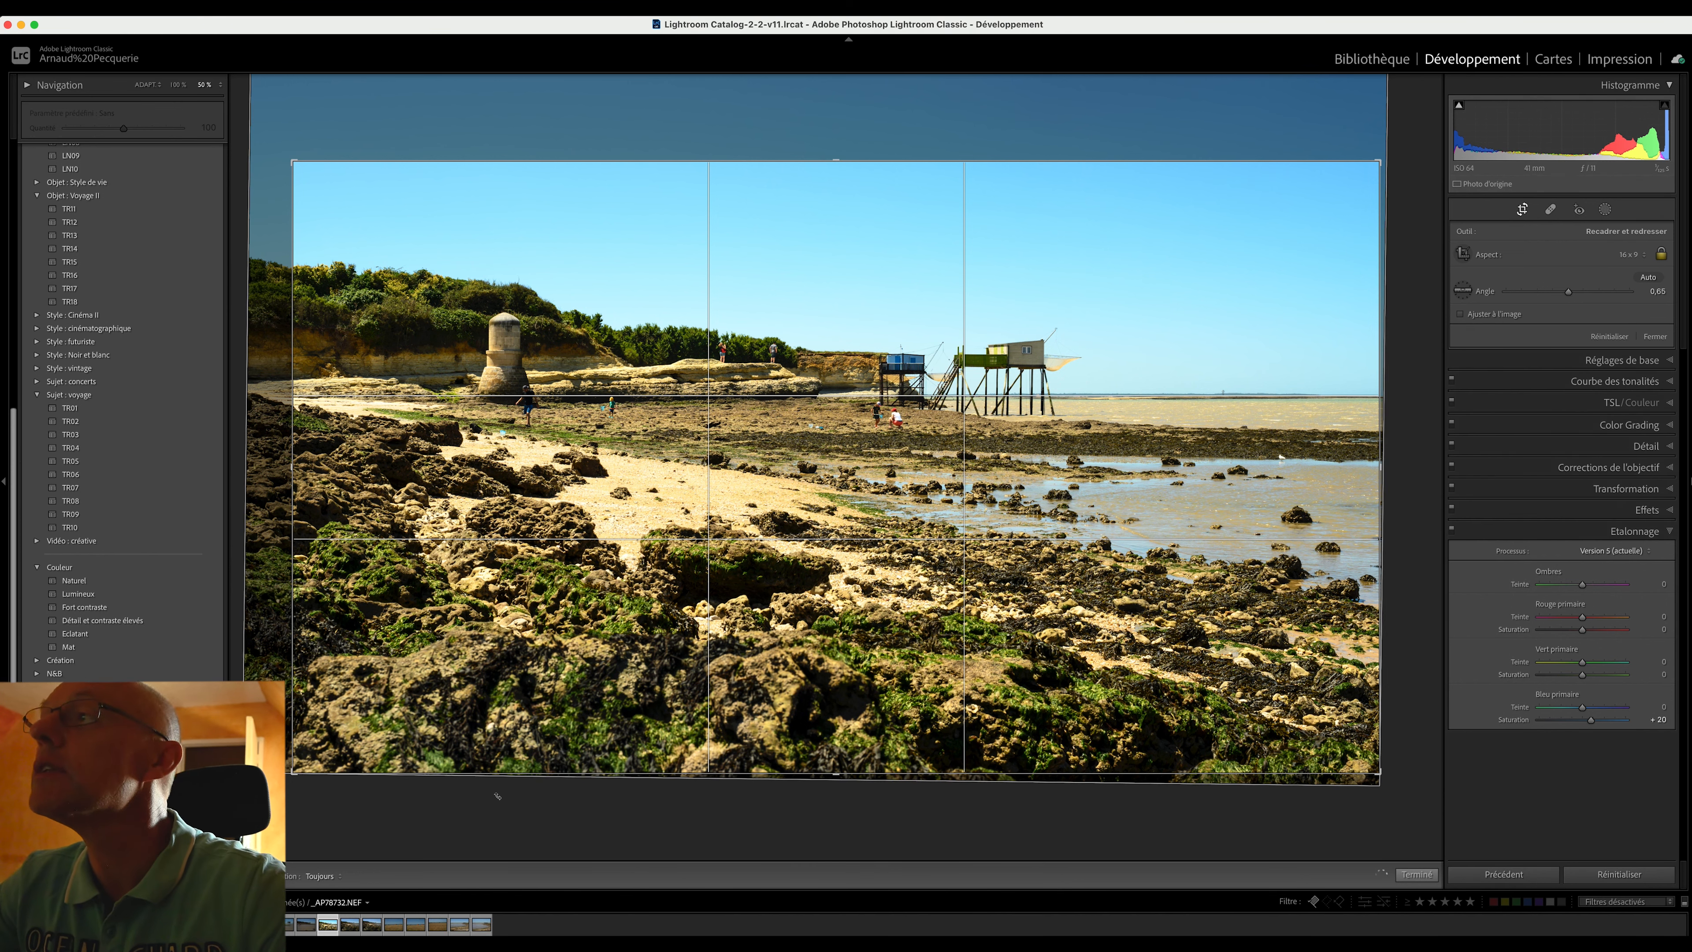
{"action": "key", "text": "Return"}
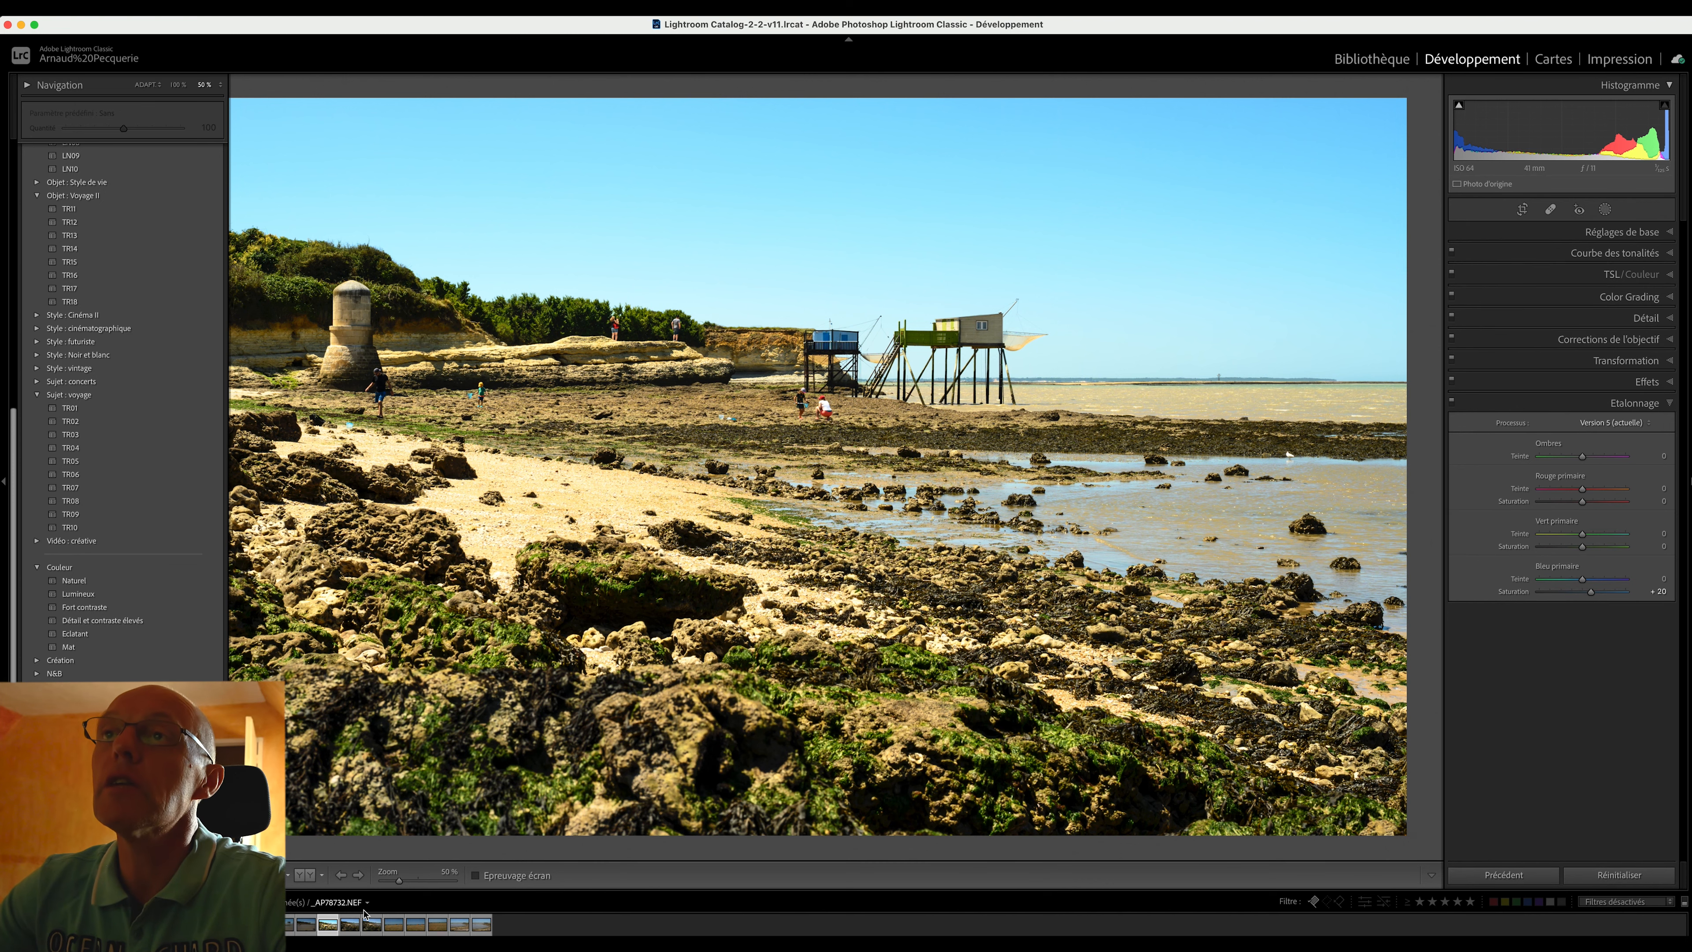
{"action": "left_click", "coordinate": [792, 755]}
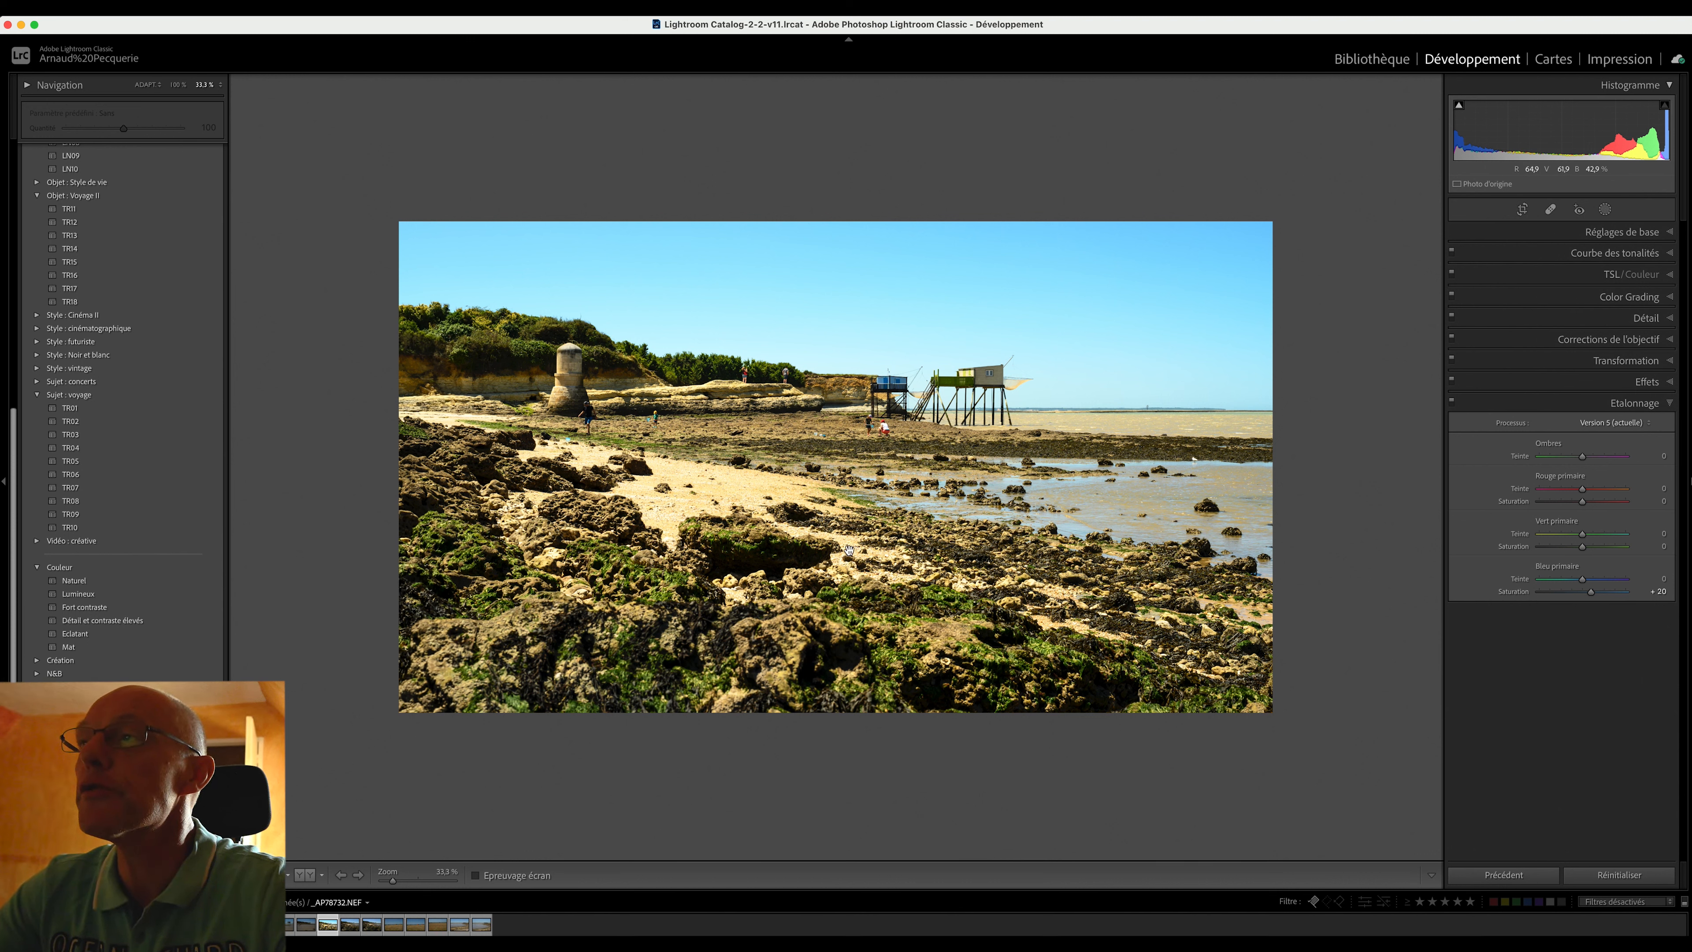
Open the cropped photo for editing in Adobe Photoshop 2022, and show the Calque 1 retouching layer in the _AP78732-Edit document
{"action": "mouse_move", "coordinate": [1081, 925]}
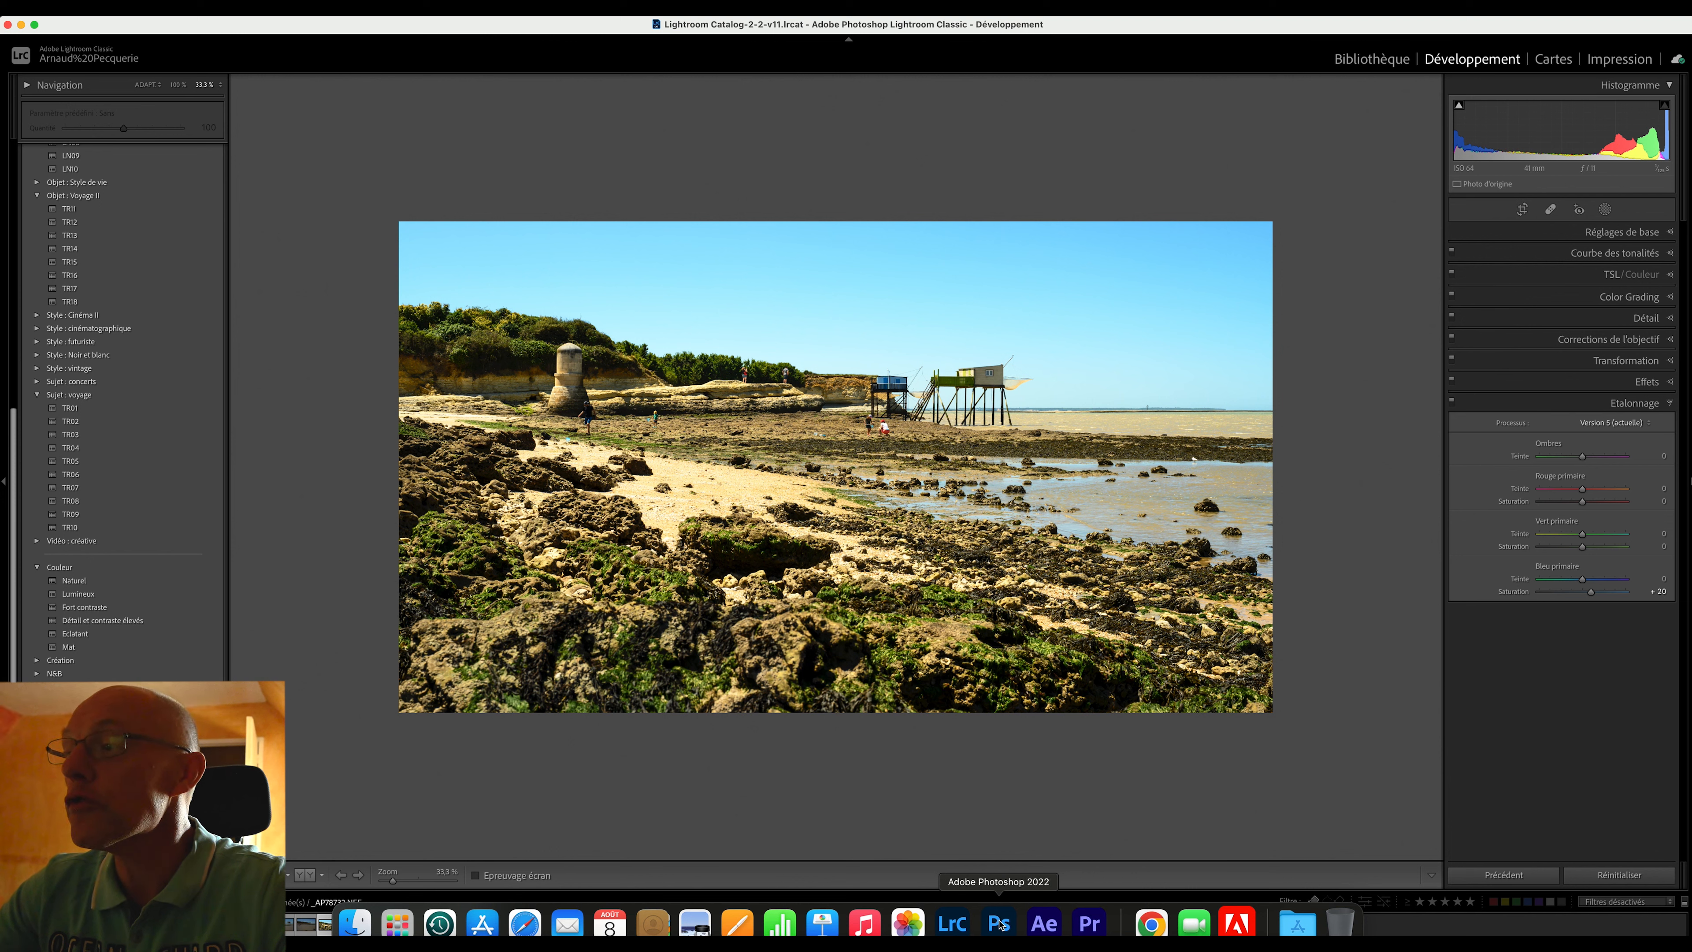
{"action": "right_click", "coordinate": [588, 411]}
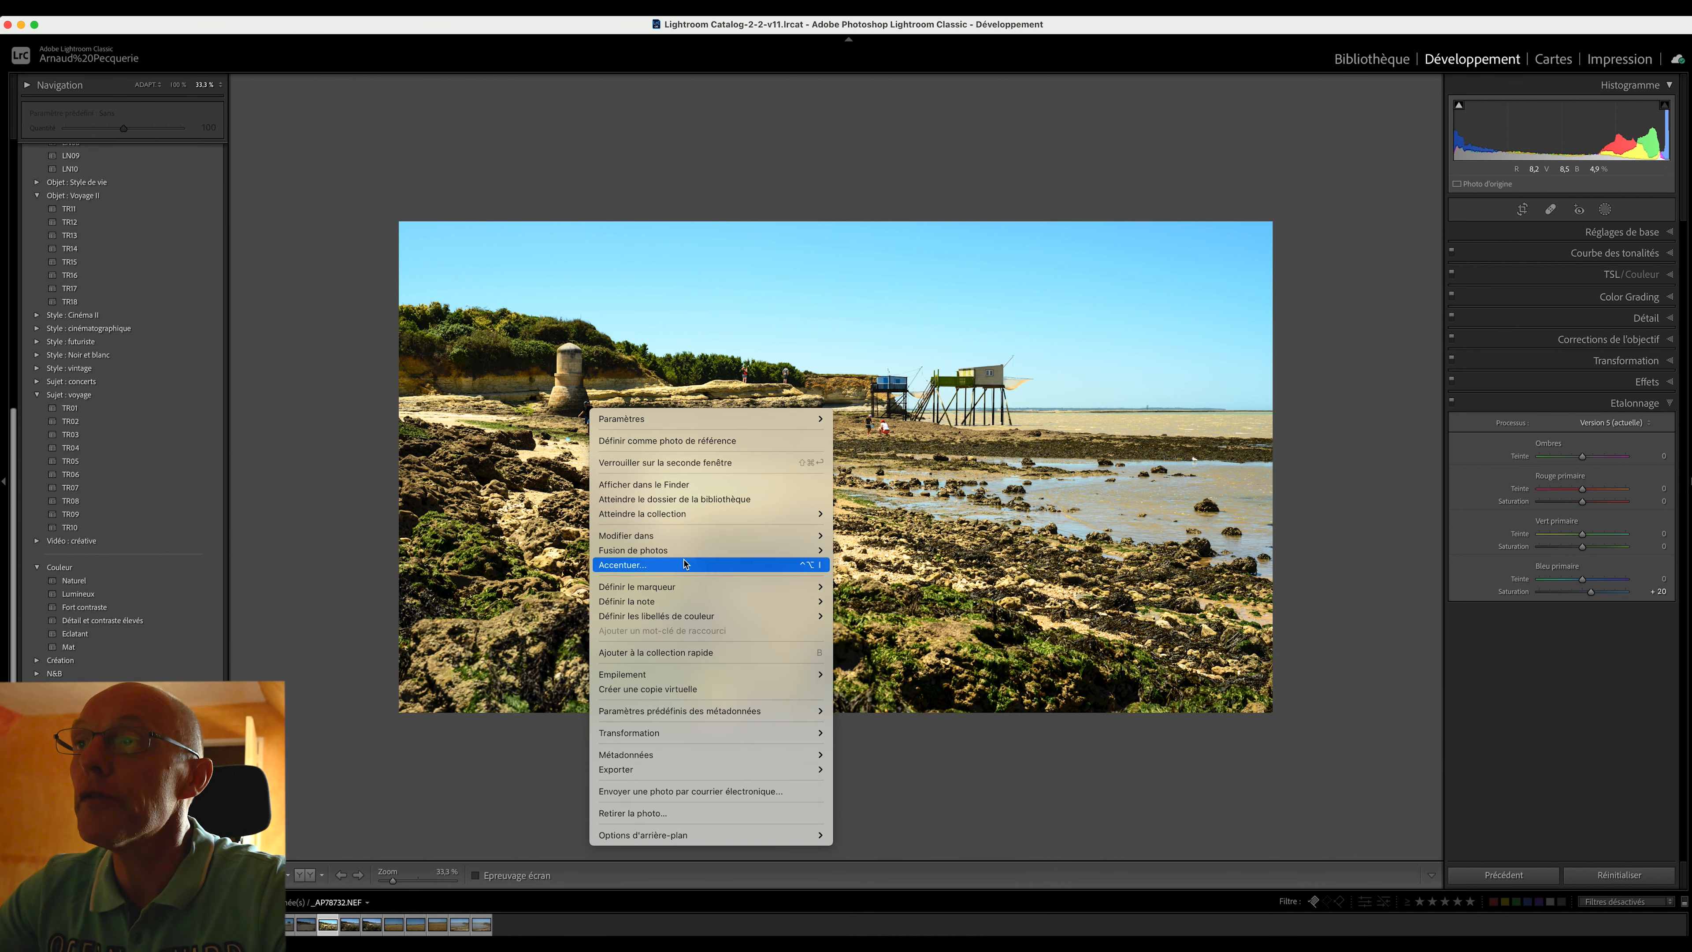
{"action": "mouse_move", "coordinate": [685, 538]}
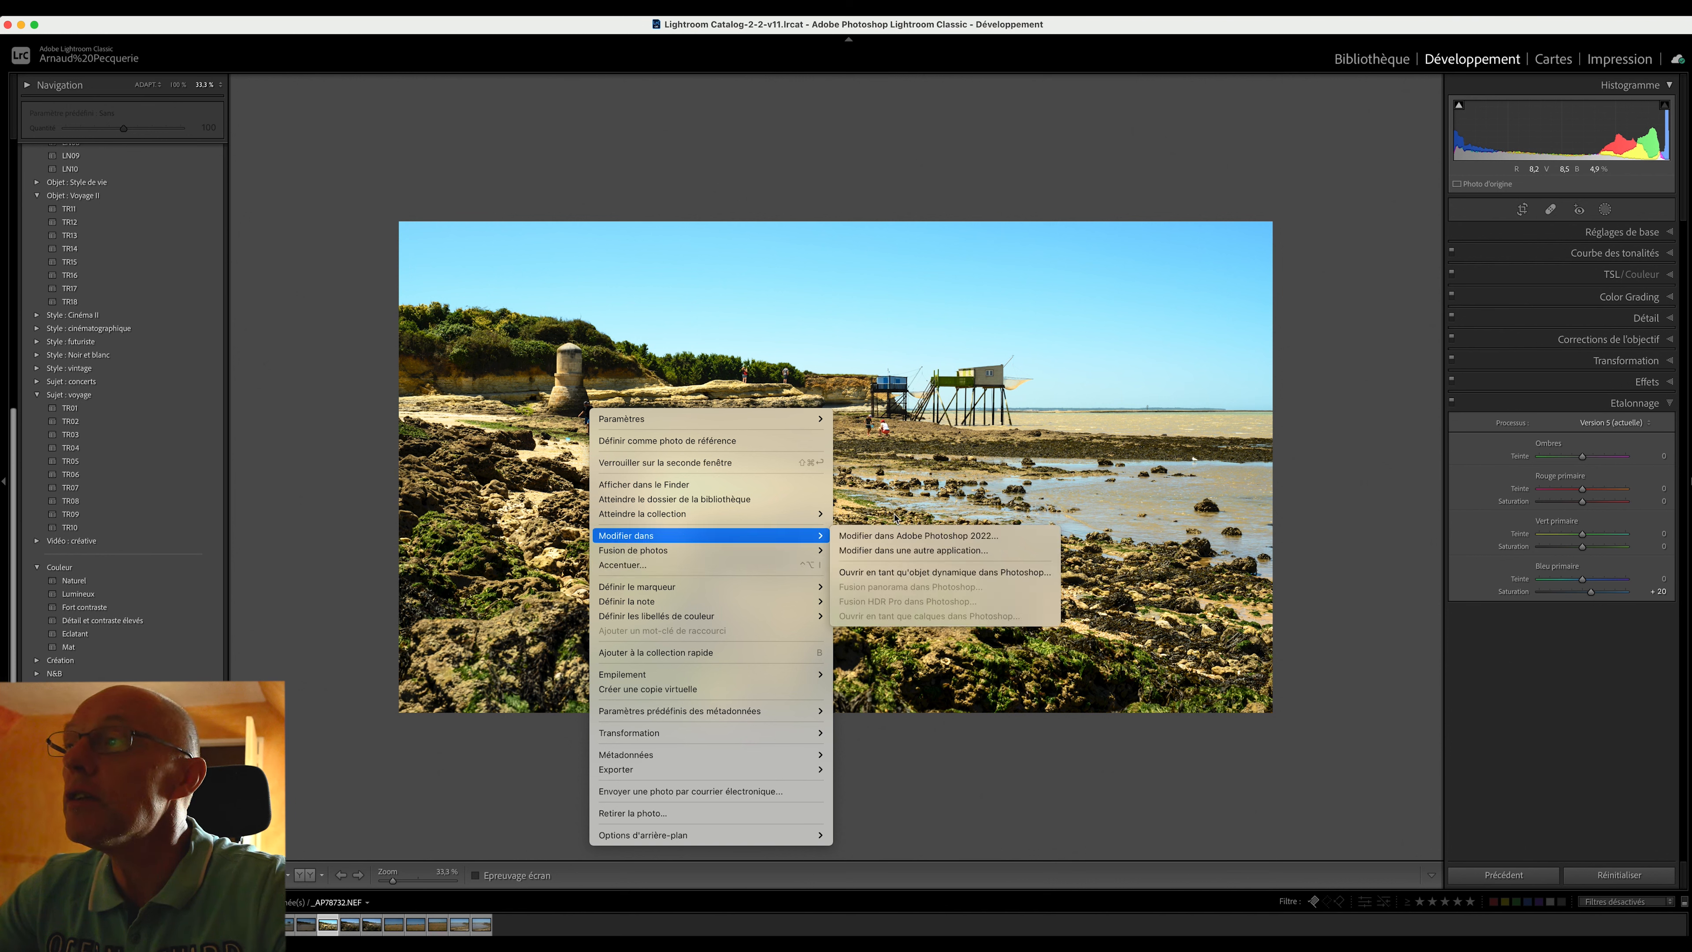
{"action": "left_click", "coordinate": [914, 537]}
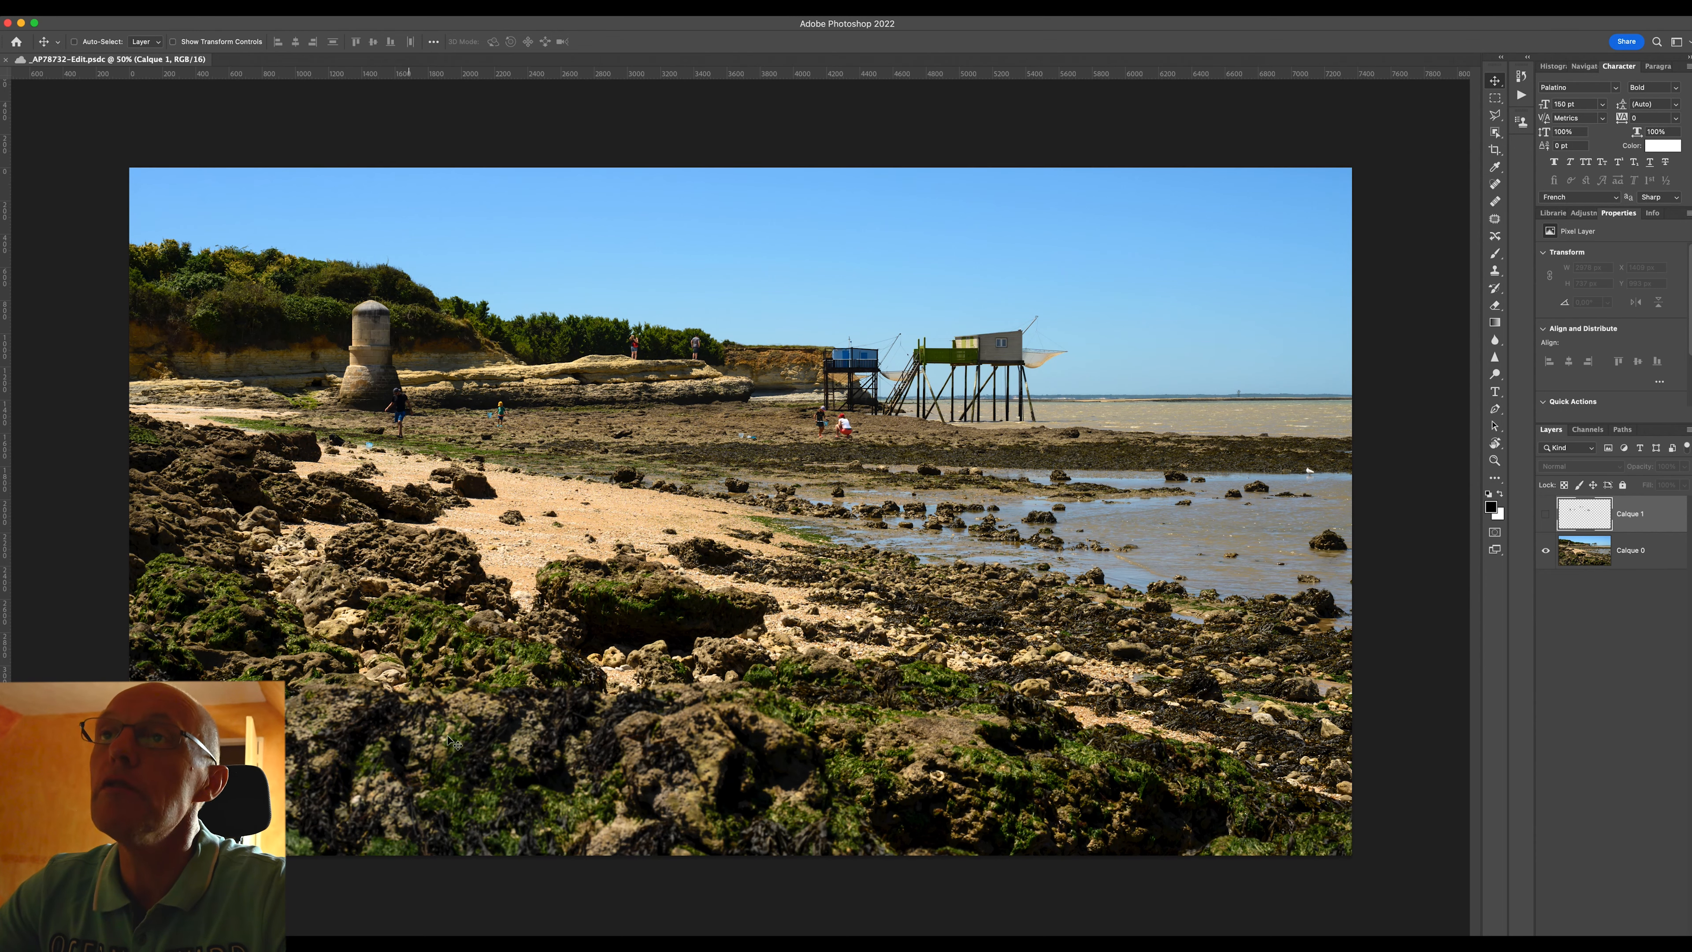
{"action": "left_click", "coordinate": [1546, 518]}
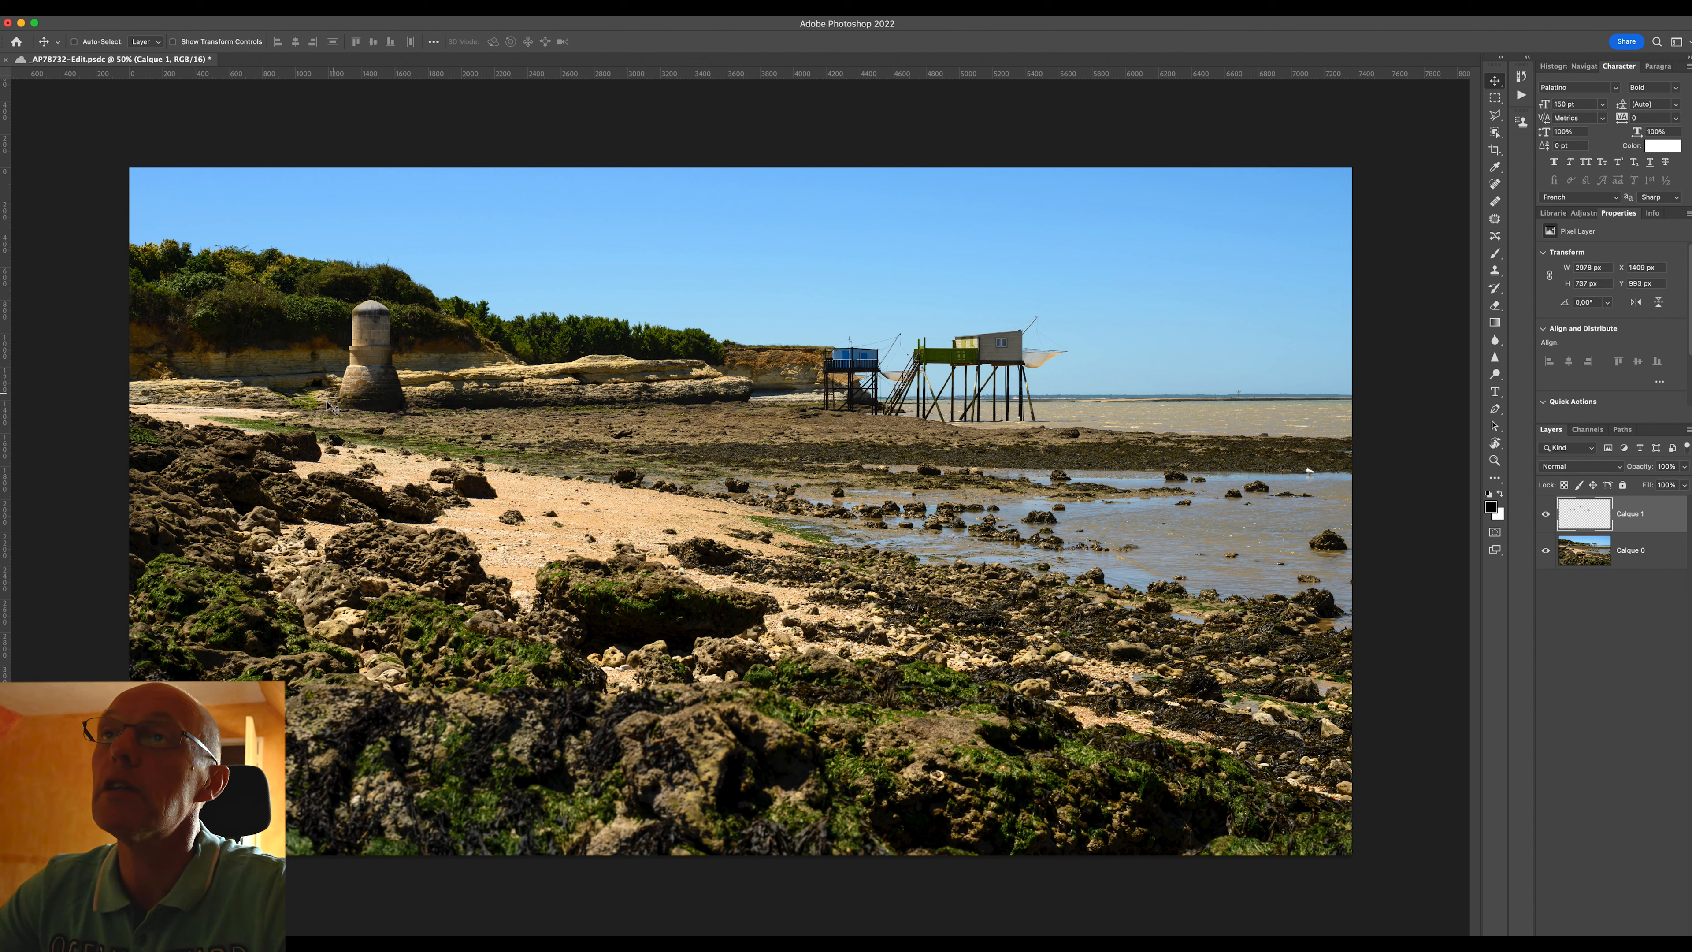